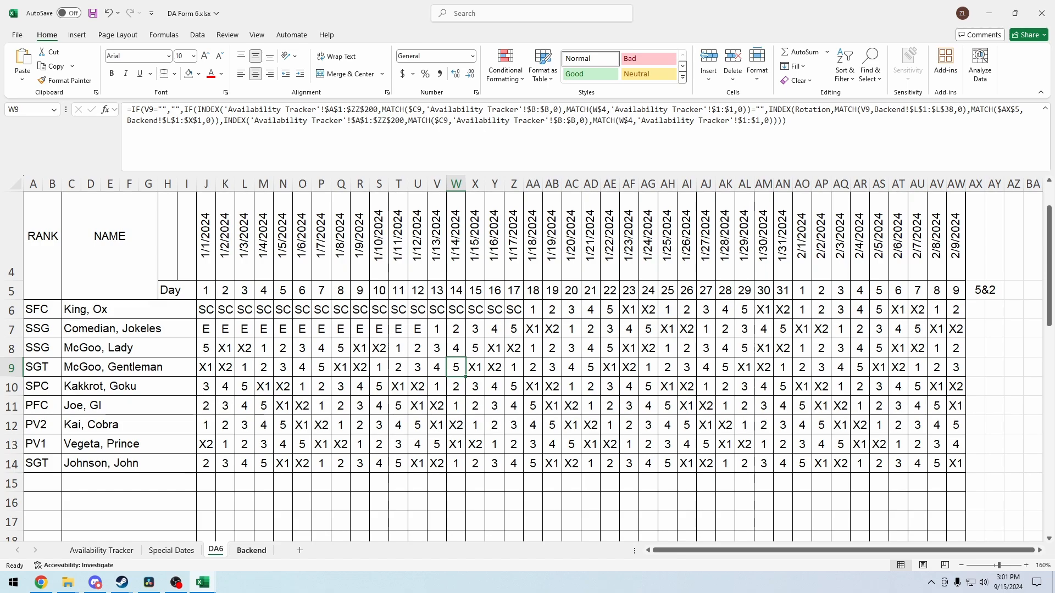
Clear the existing rotation formulas from K6:AW14 on the DA6 sheet, leaving the starting values in column J.
click(251, 550)
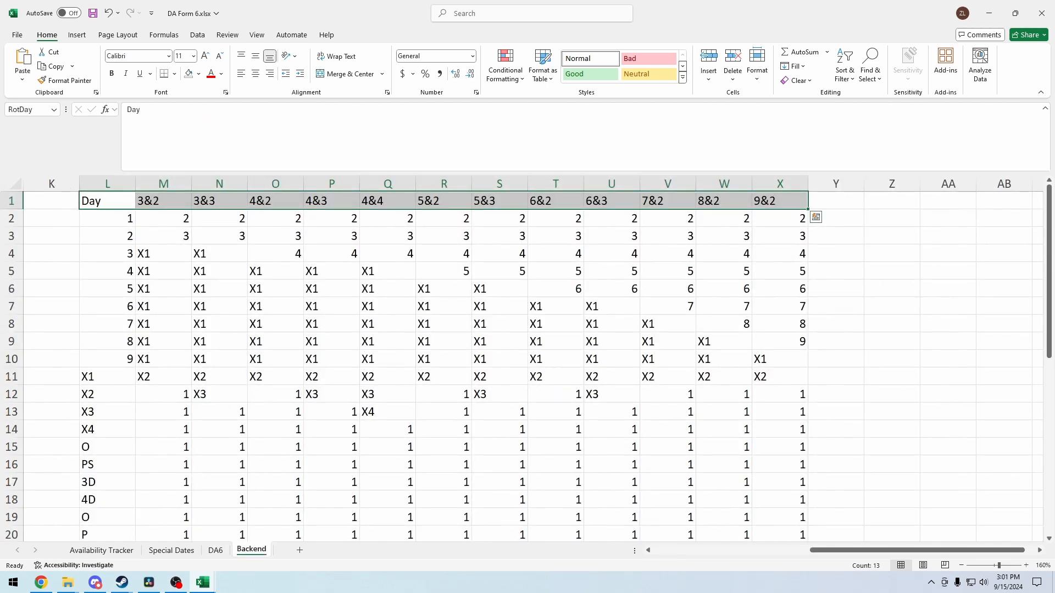
drag(107, 200, 444, 482)
key(ctrl+Page_Up)
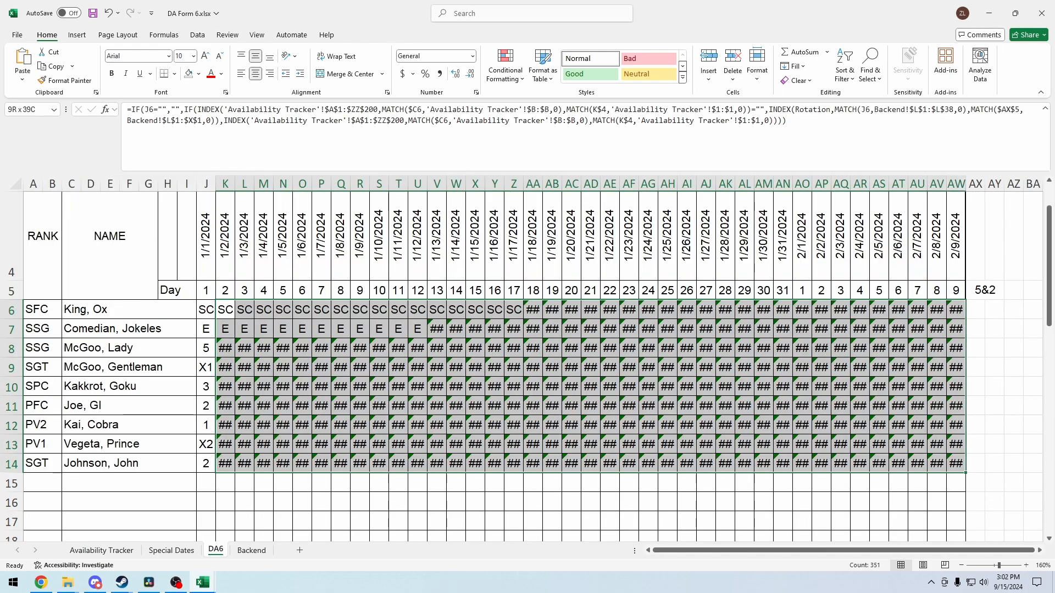
key(Delete)
click(225, 309)
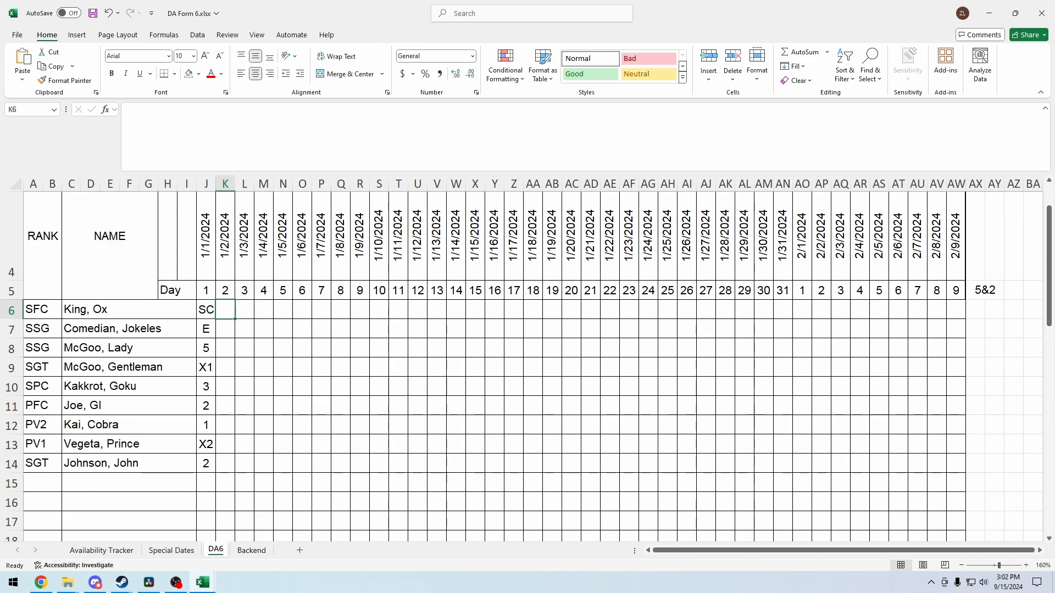
Examine the Rotation5&2 table and the Day column of the multi-rotation table, including its status codes, on the Backend sheet.
key(ctrl+Page_Down)
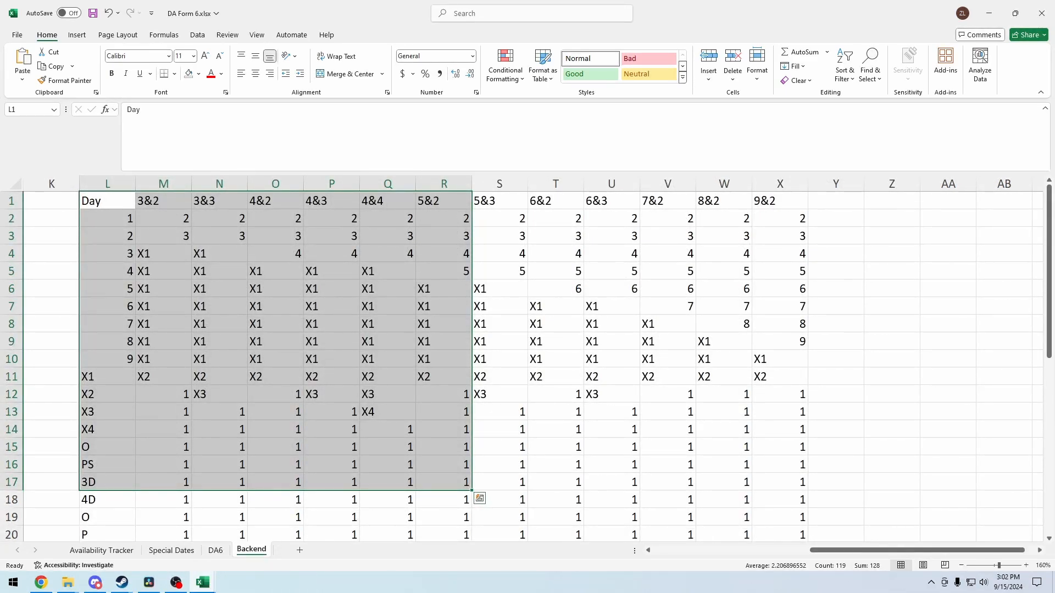
scroll(528, 330, left, 5)
drag(527, 219, 621, 327)
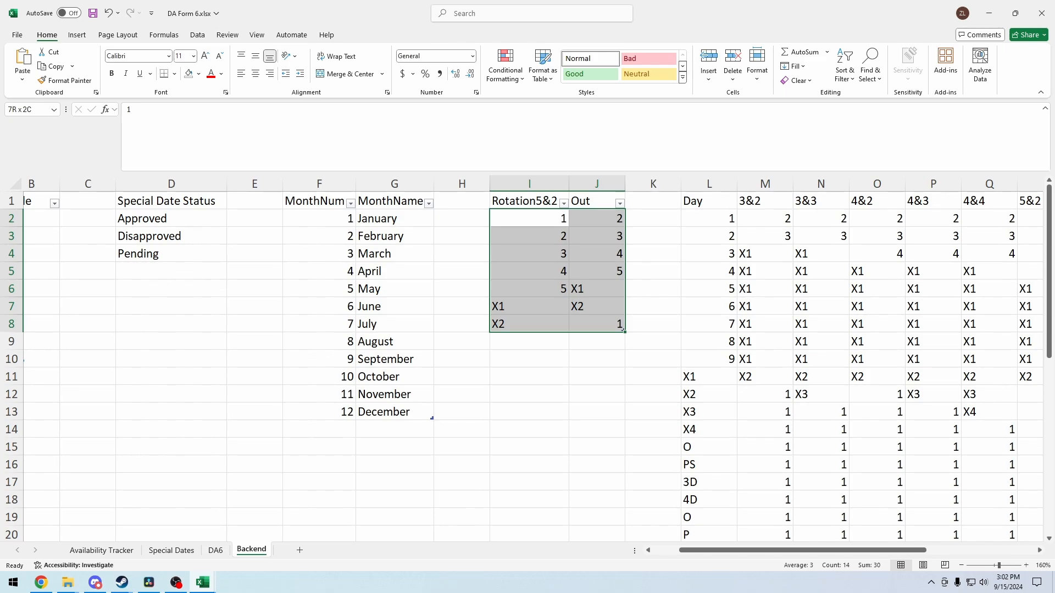
drag(622, 327, 623, 329)
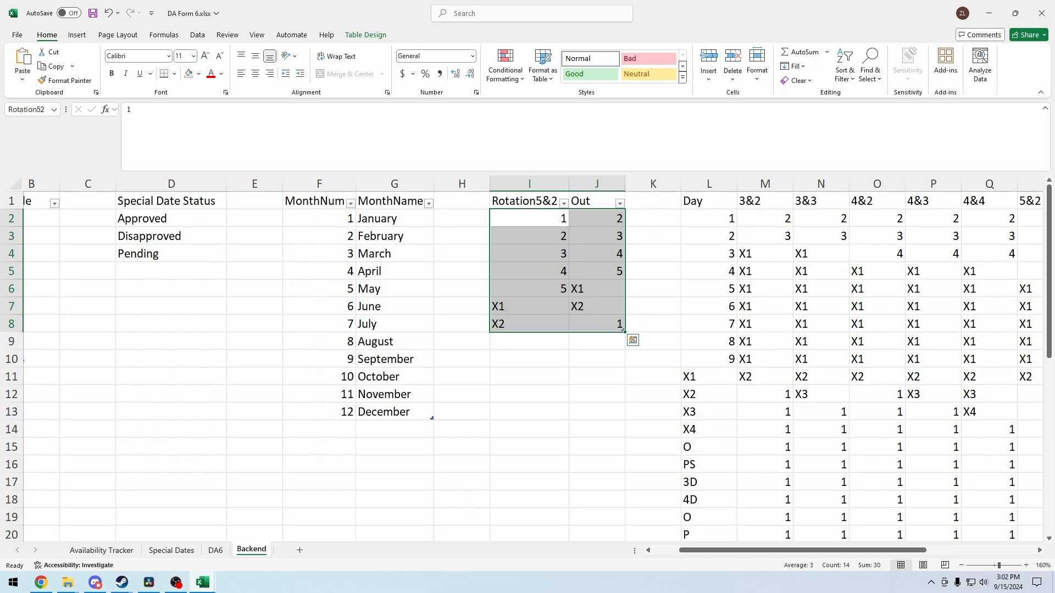
drag(802, 550, 912, 550)
click(286, 237)
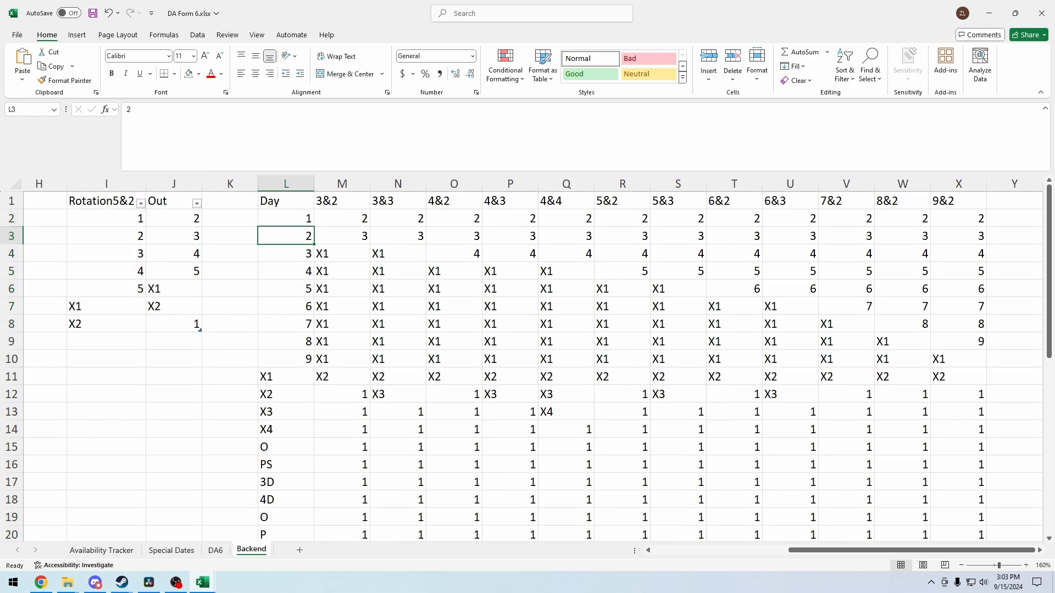
click(286, 218)
drag(286, 219, 286, 394)
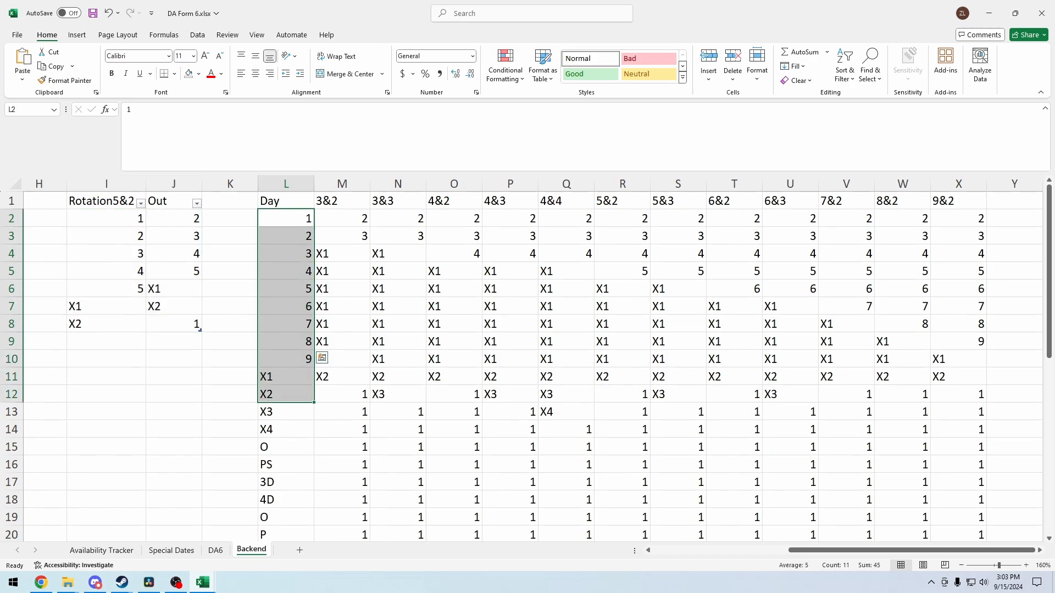
scroll(527, 365, down, 6)
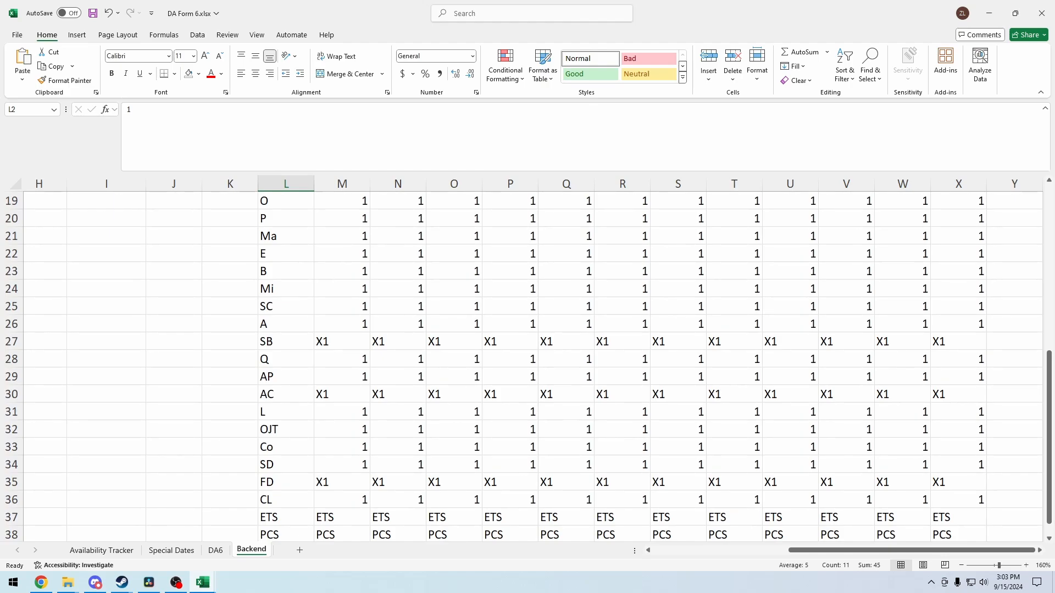
click(286, 342)
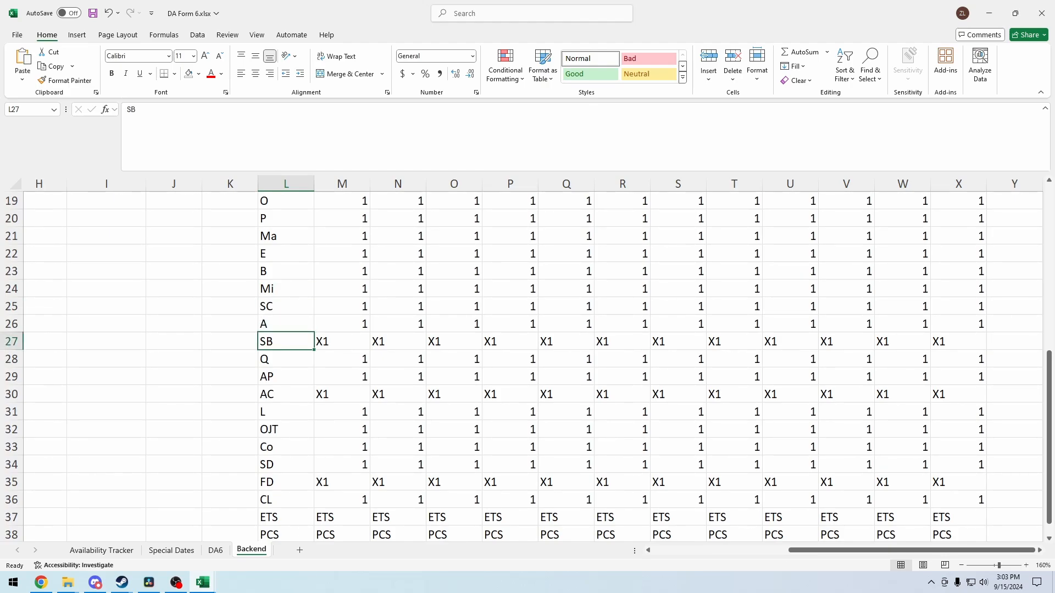
scroll(527, 366, down, 3)
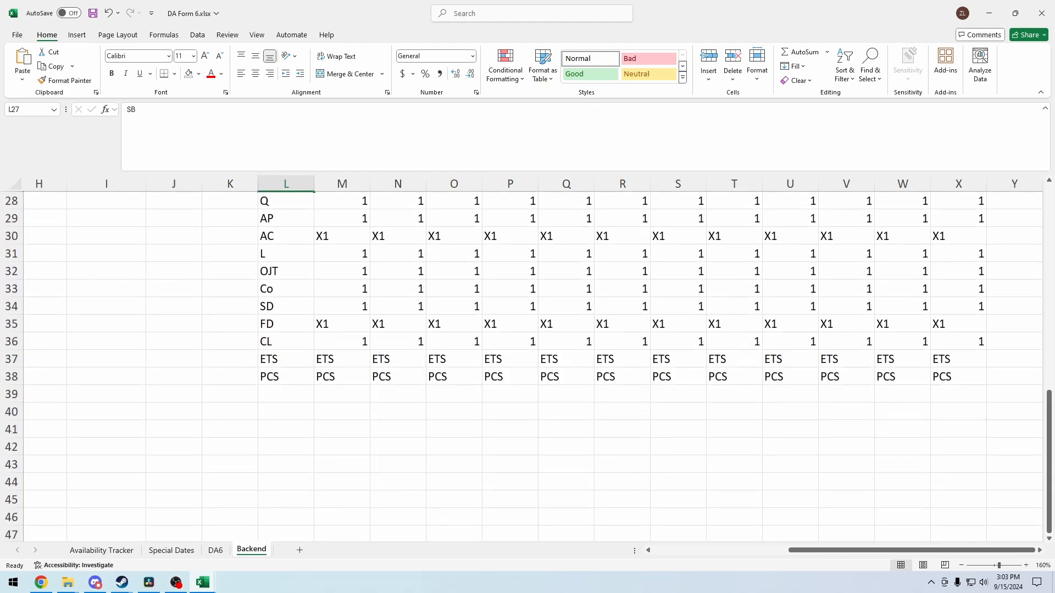
Look over the Availability Tracker and check which reasons the Special Dates sheet offers for the first entry.
click(101, 550)
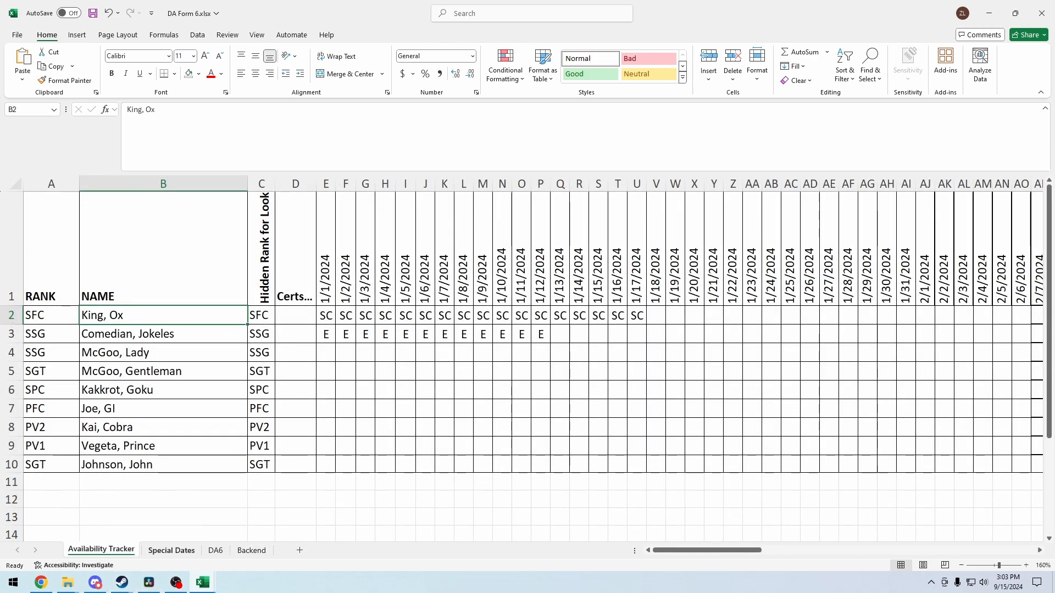
click(172, 550)
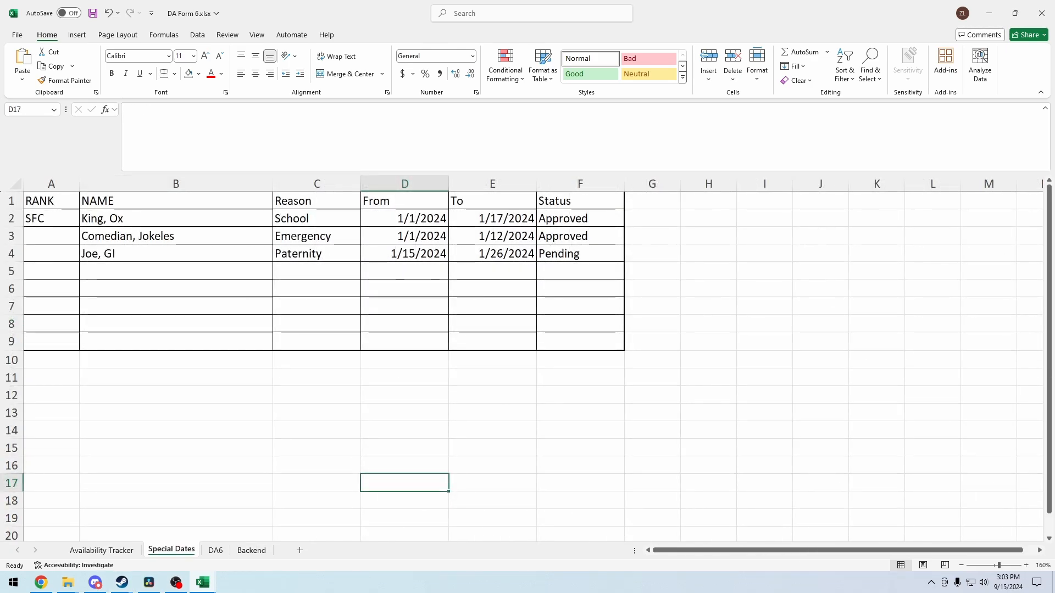
click(318, 219)
click(366, 221)
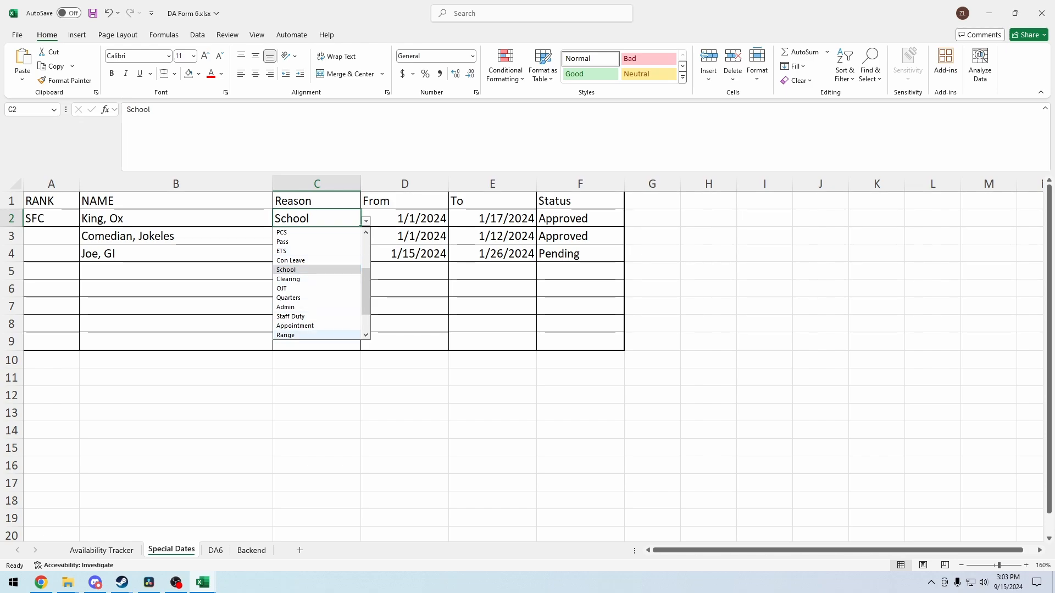
click(176, 501)
Compare the reason abbreviations in column B of the Backend sheet with the codes listed in the Day column.
click(252, 550)
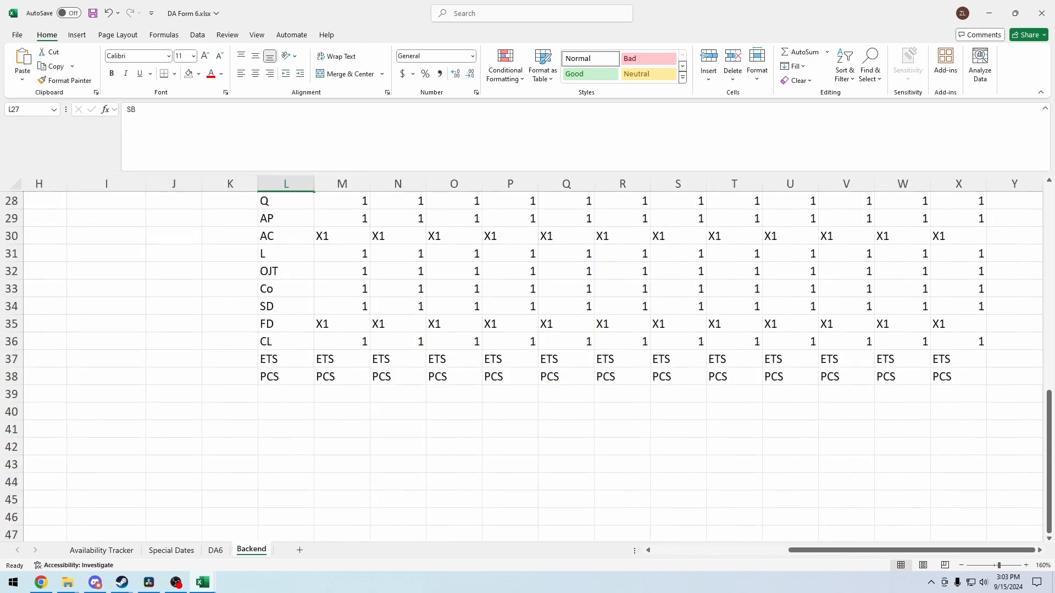
drag(926, 550, 790, 550)
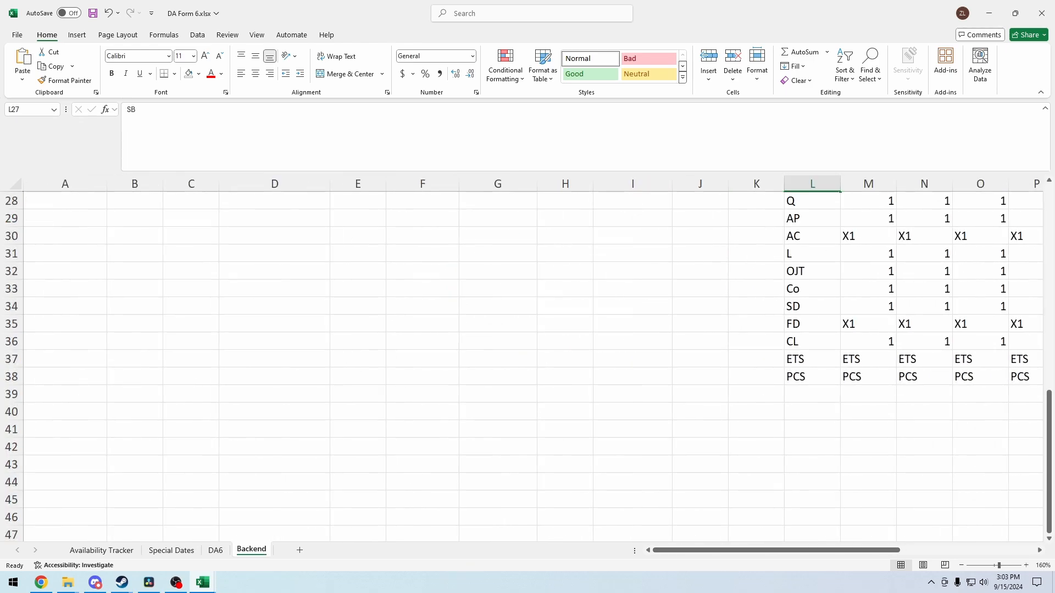
scroll(528, 363, up, 7)
drag(135, 272, 135, 465)
click(812, 429)
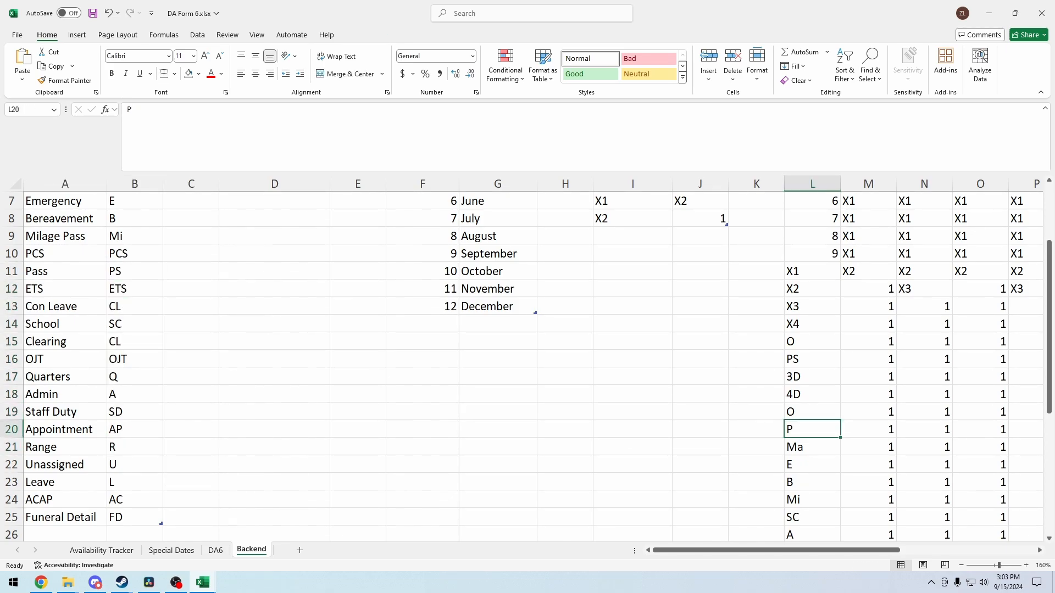
scroll(812, 430, down, 1)
Review the rotation table's day mappings and pattern headers from 3&2 across to 5&2.
drag(812, 551, 947, 551)
scroll(528, 362, up, 3)
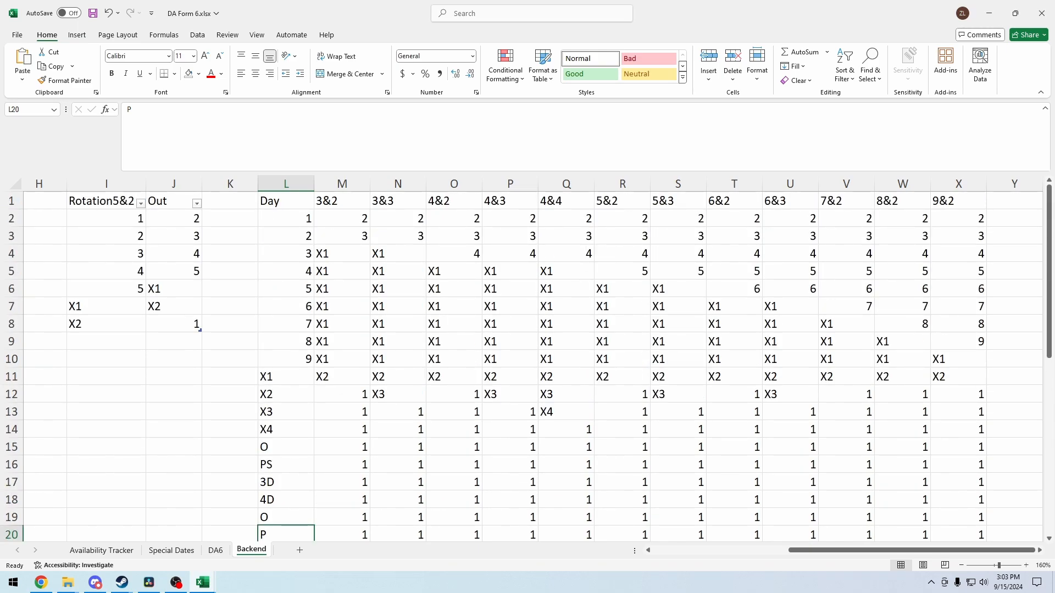
drag(286, 254, 341, 254)
click(342, 201)
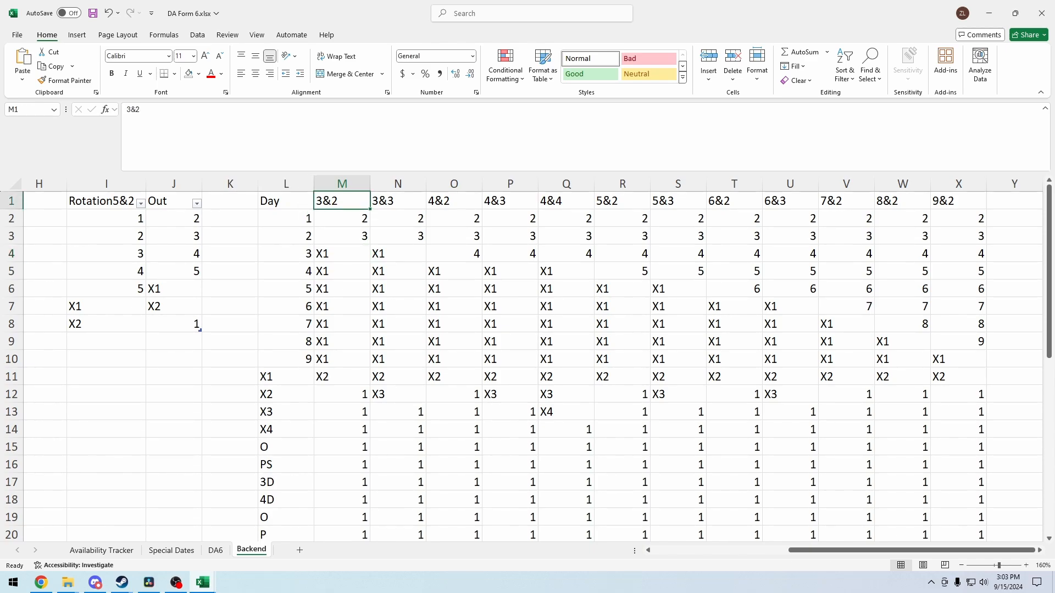
key(Right)
key(Right)
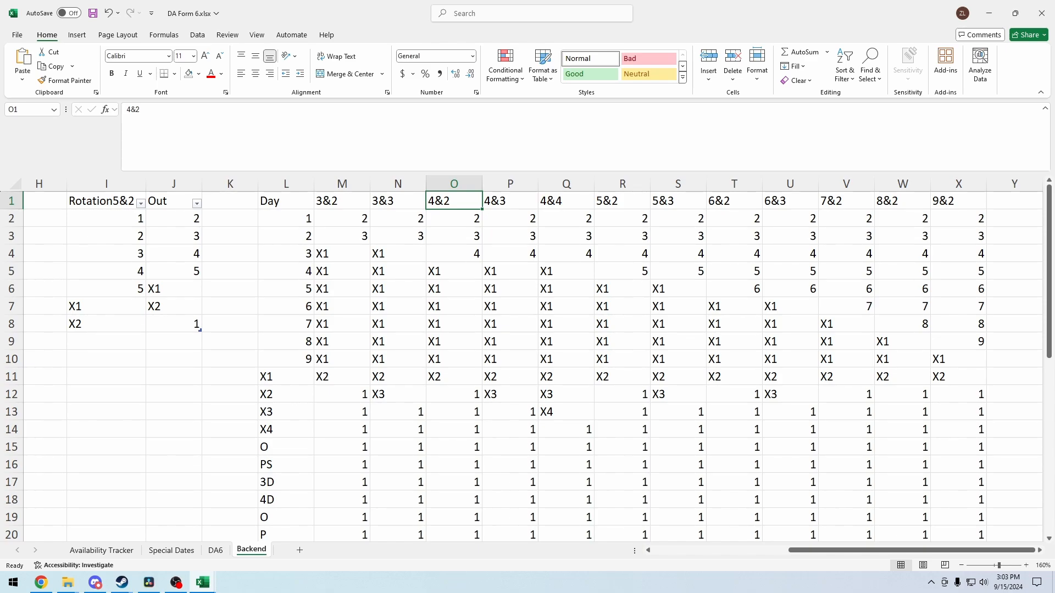
click(622, 201)
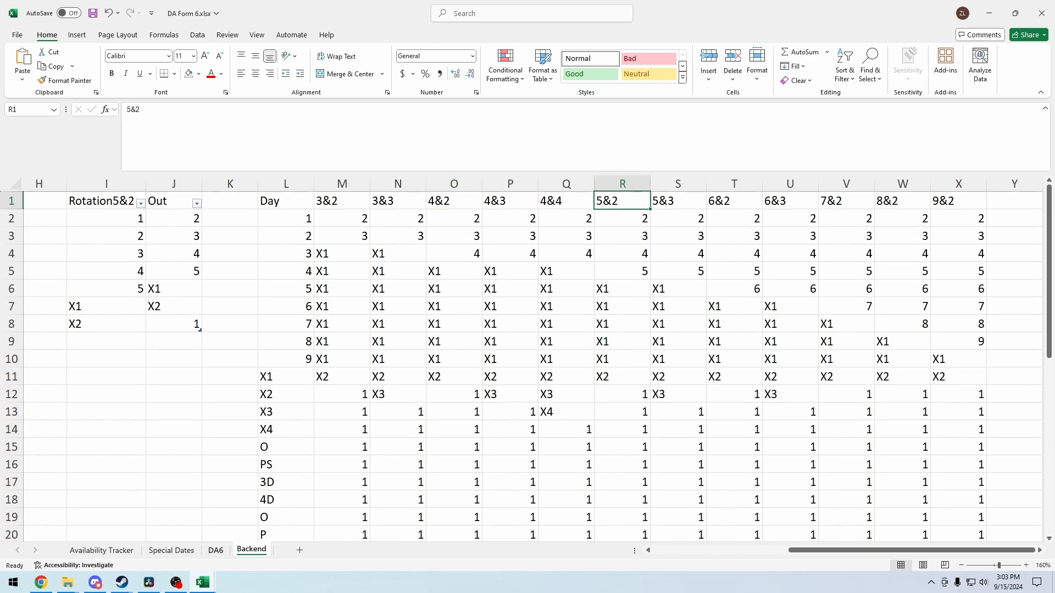
Start a formula in K6 of DA6 that returns blank when J6 is blank and otherwise opens a nested IF: =IF(J6="","",IF(.
click(216, 551)
text(=)
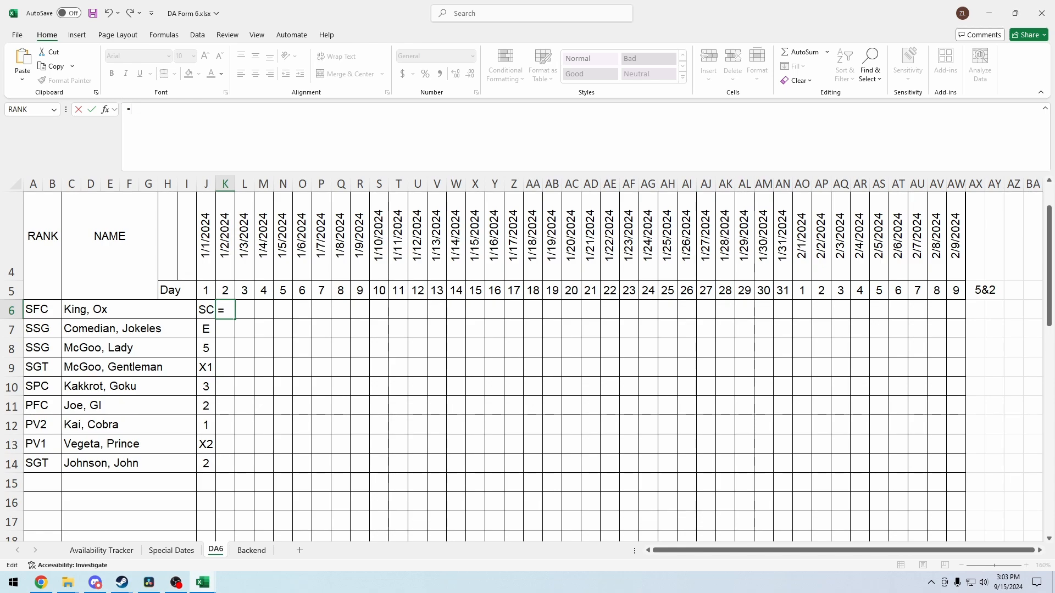
text(IF()
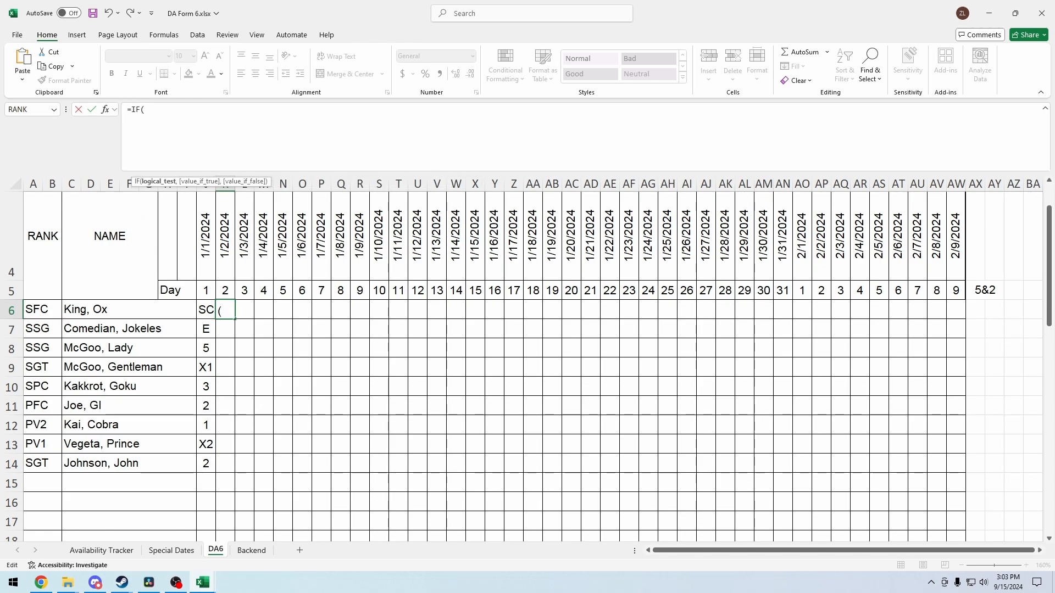
click(206, 310)
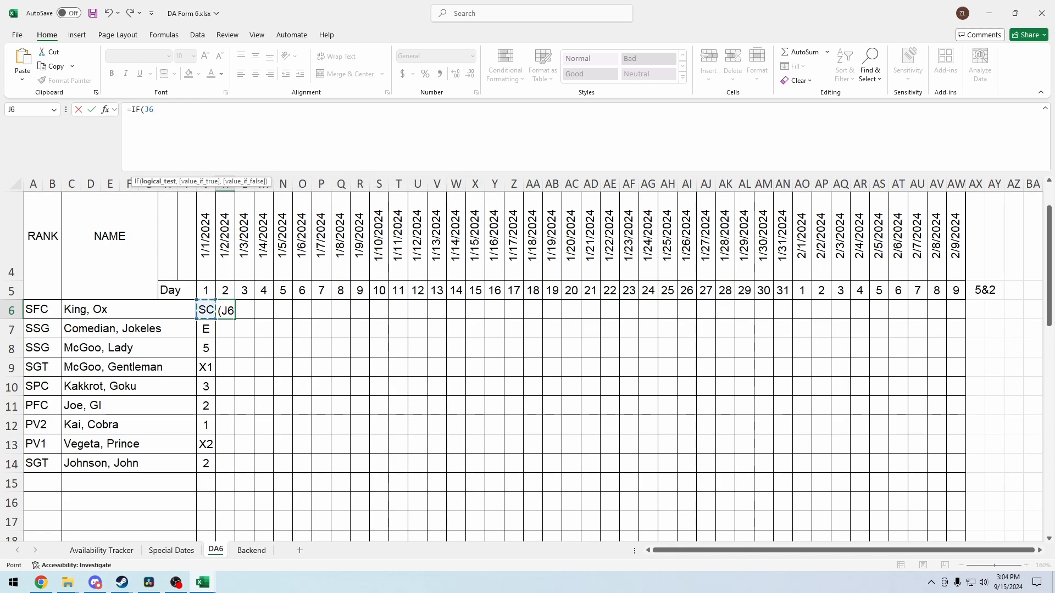
text(="","")
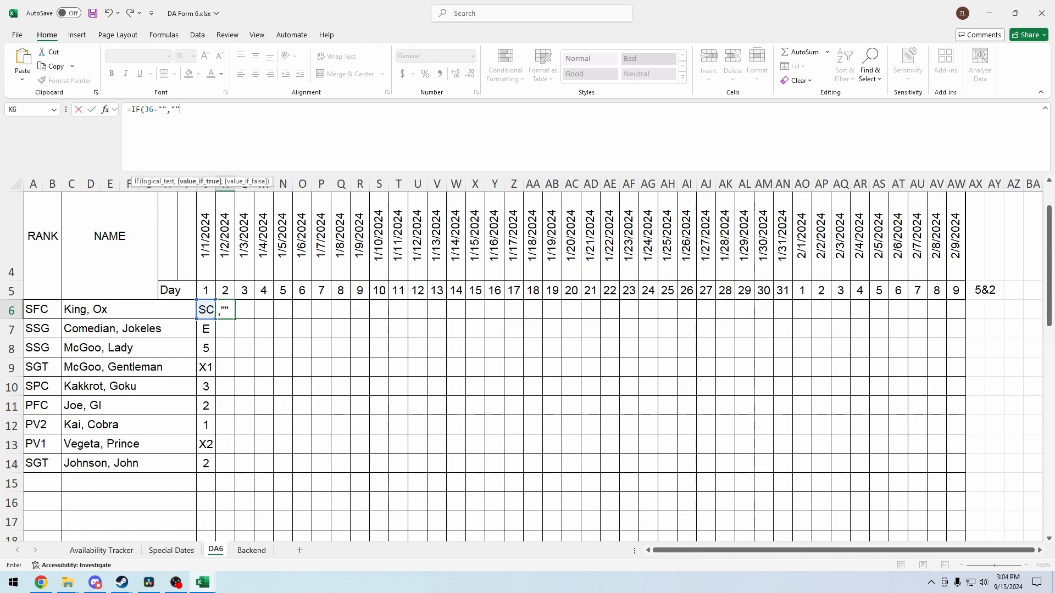
text(,if)
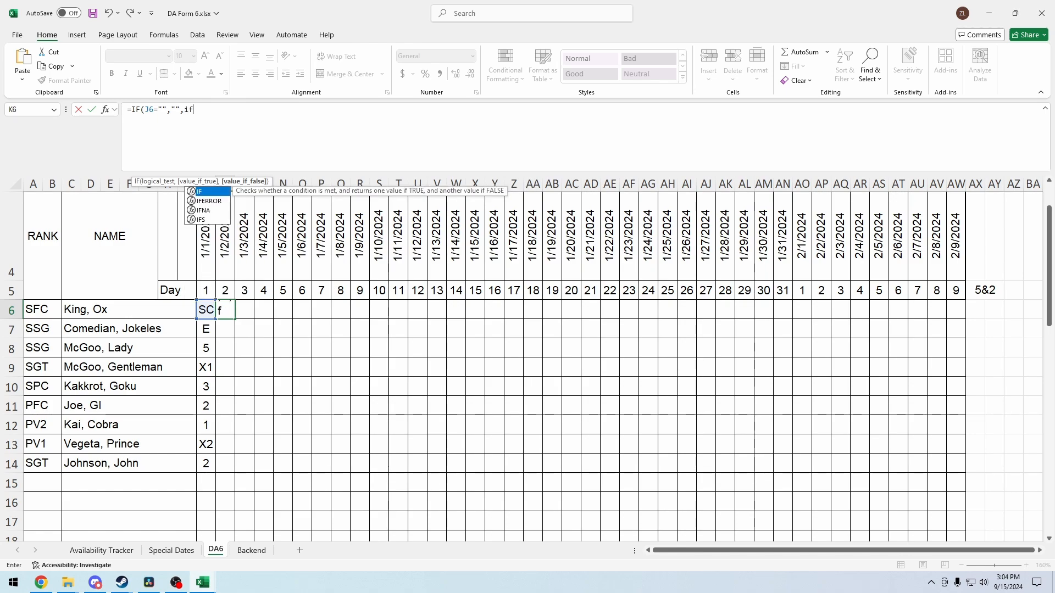
key(Tab)
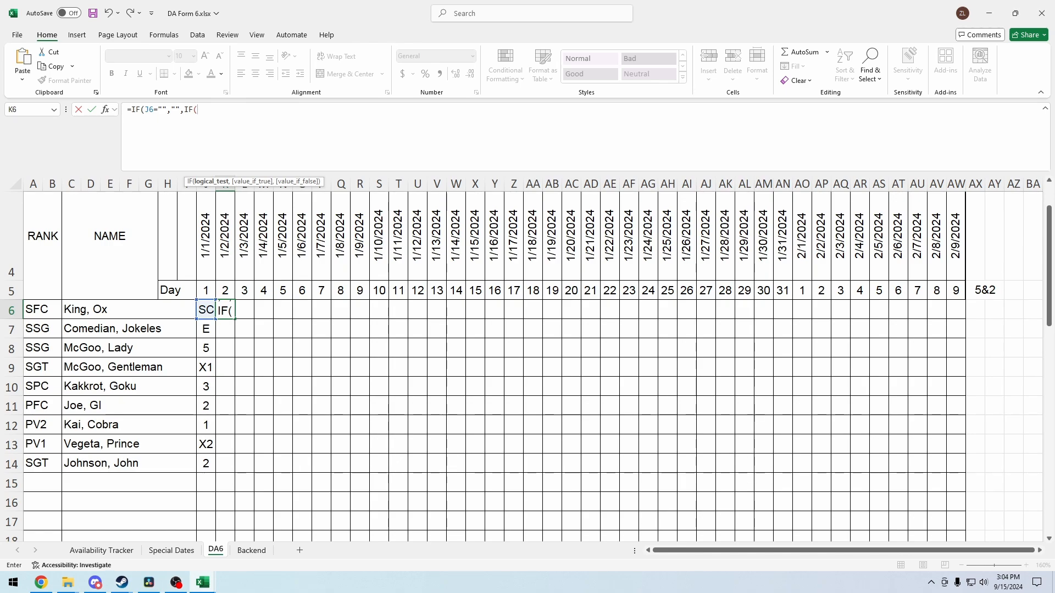
Begin the nested IF's test with an INDEX over range A1:ZZ200 of the Availability Tracker sheet.
text(inc)
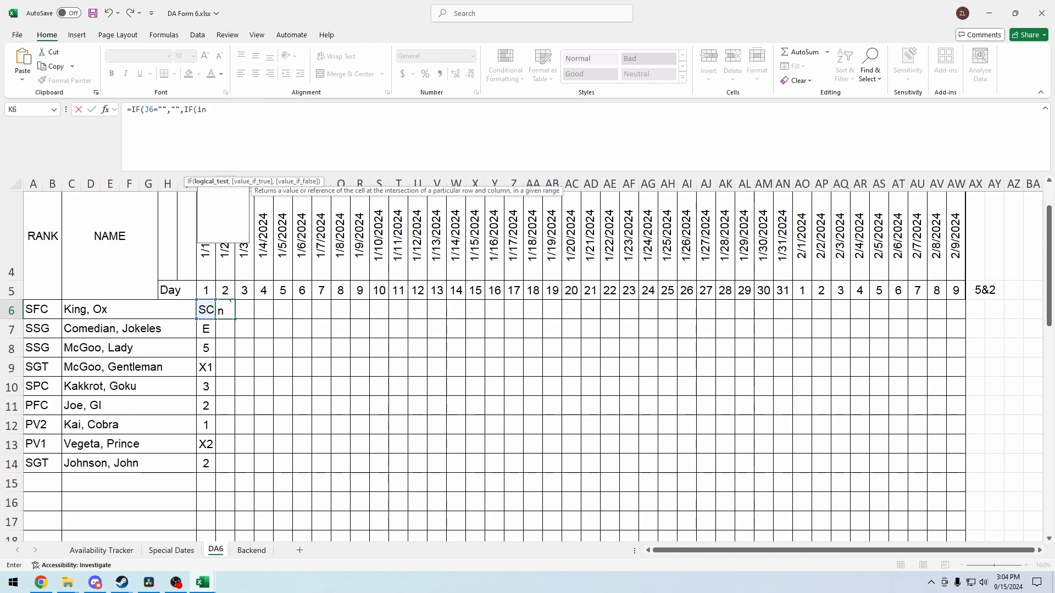
key(BackSpace)
key(Tab)
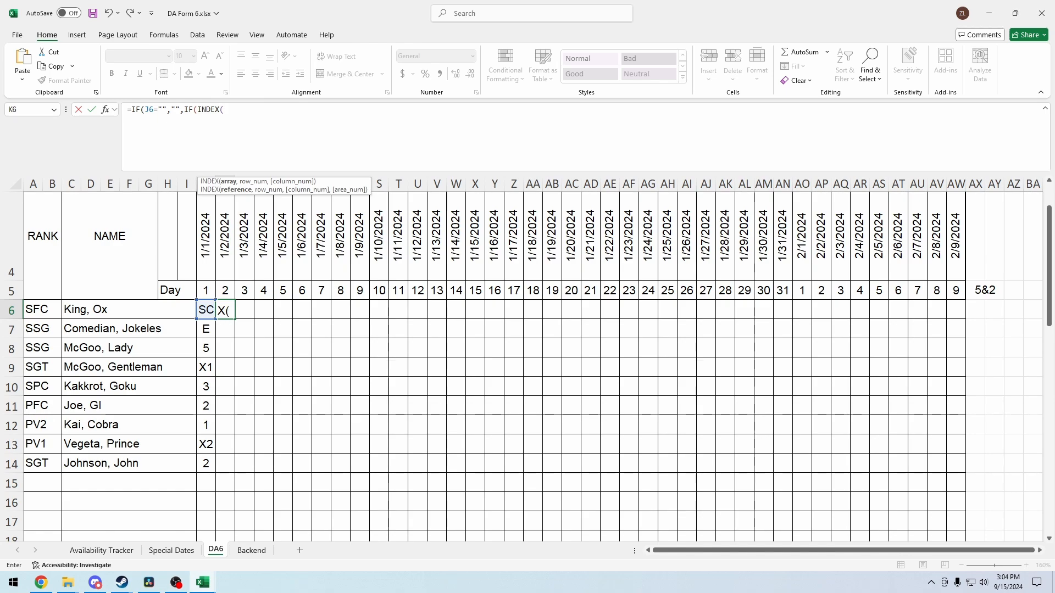
click(101, 550)
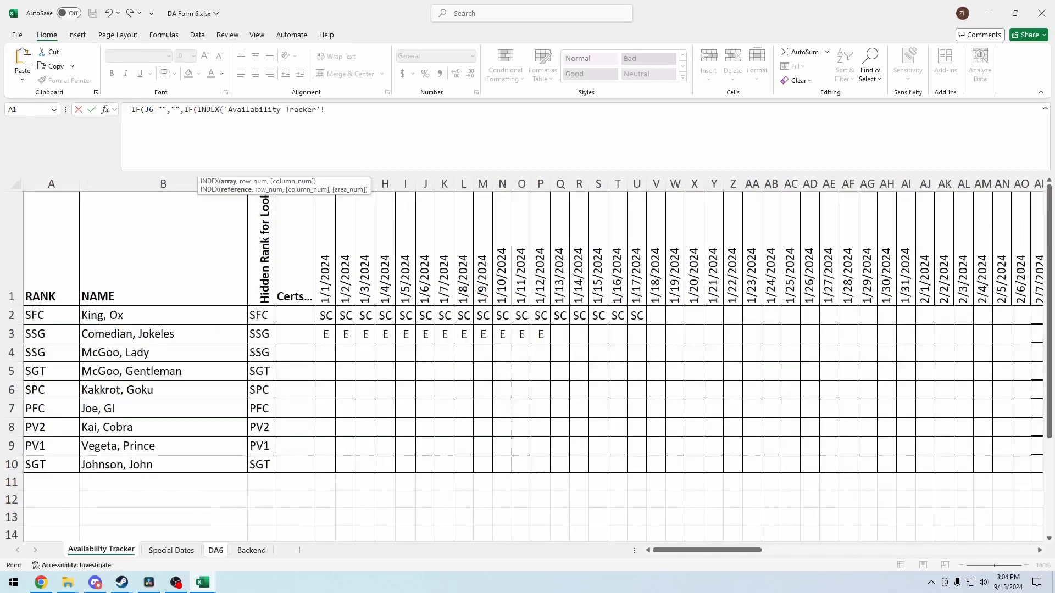
drag(49, 248, 242, 393)
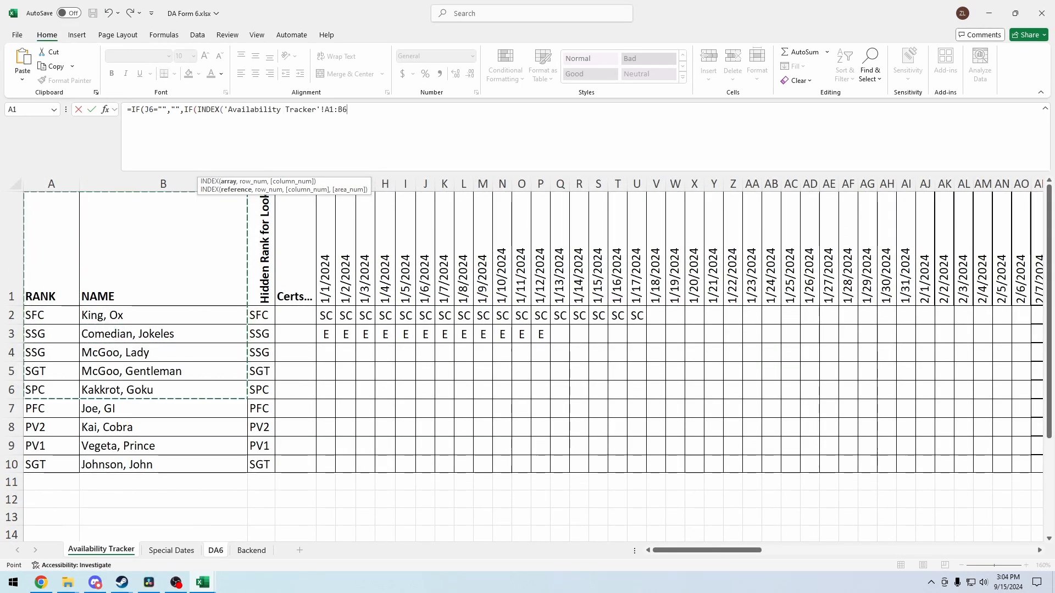
drag(347, 110, 343, 110)
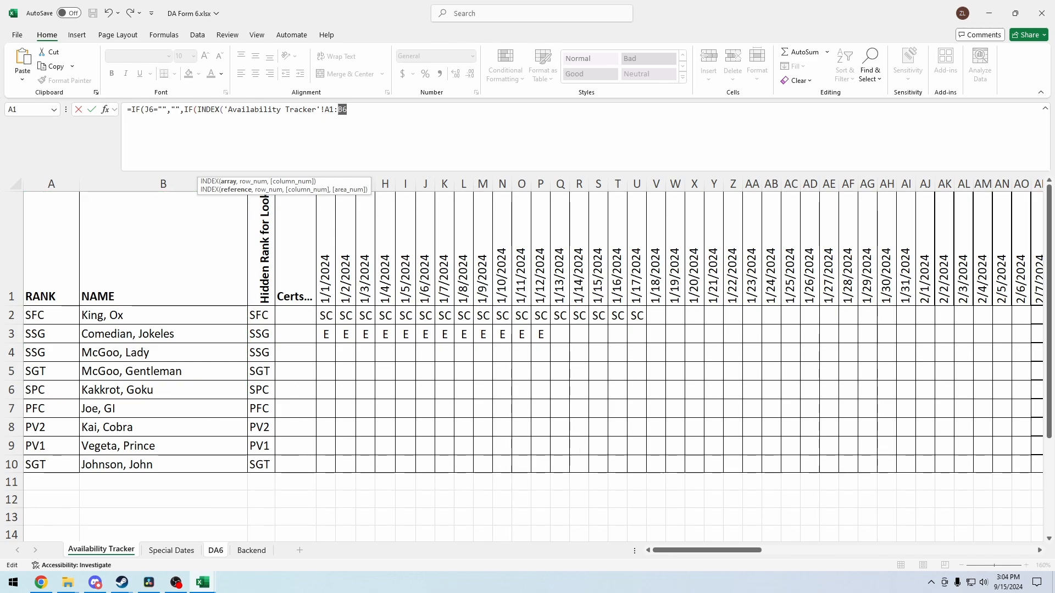
key(BackSpace)
key(BackSpace)
text(ZZ200)
Make the INDEX range absolute as $A$1:$ZZ$200 and continue to the row number argument.
drag(360, 110, 325, 110)
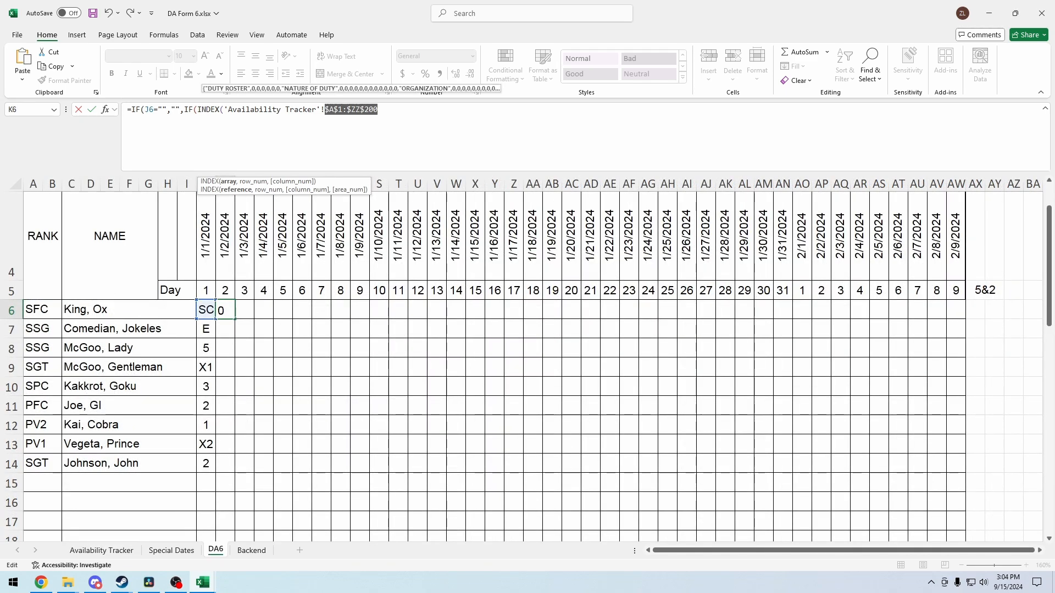
key(Right)
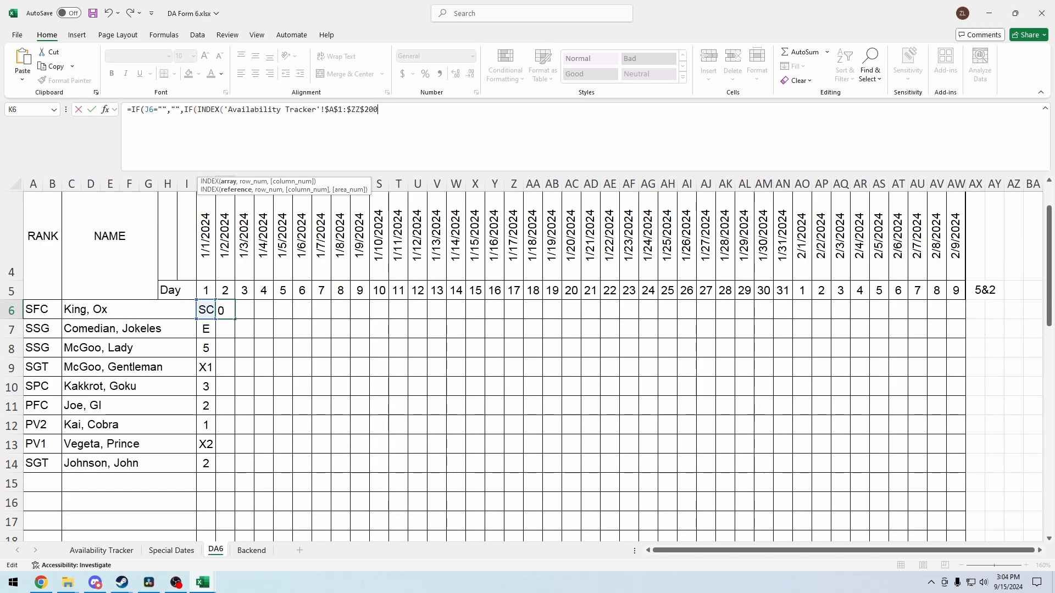
text(,)
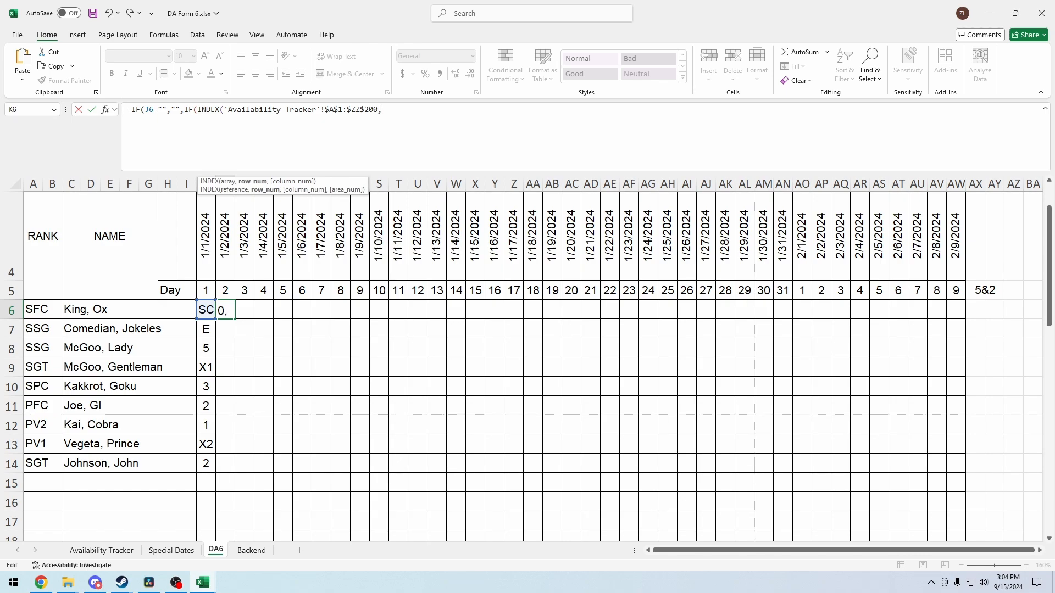
Open a MATCH for the INDEX row number, taking row 6's merged name cell C6:I6 as the lookup value.
text(match()
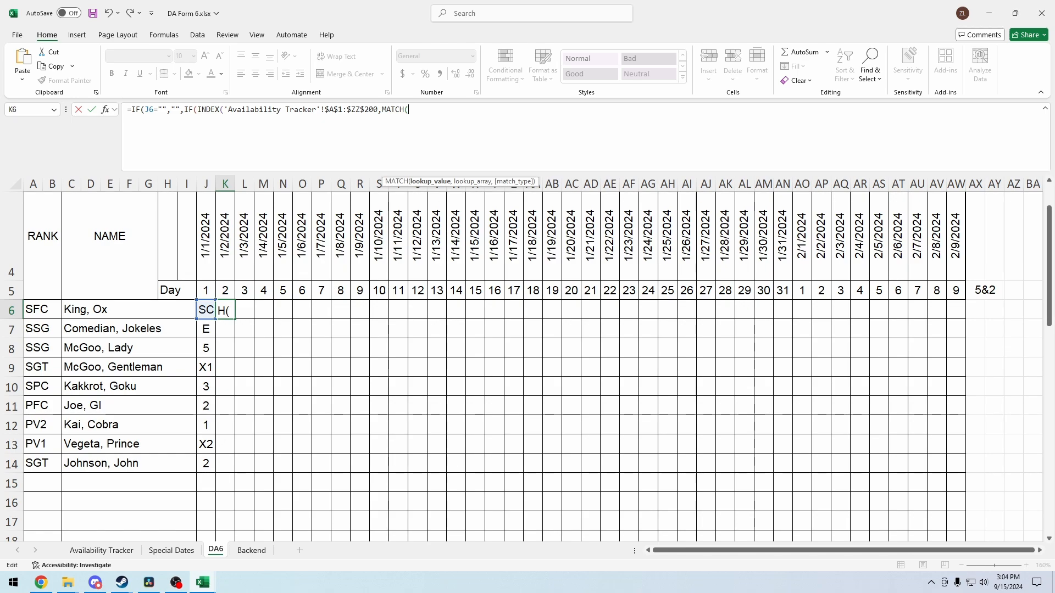
drag(72, 310, 187, 310)
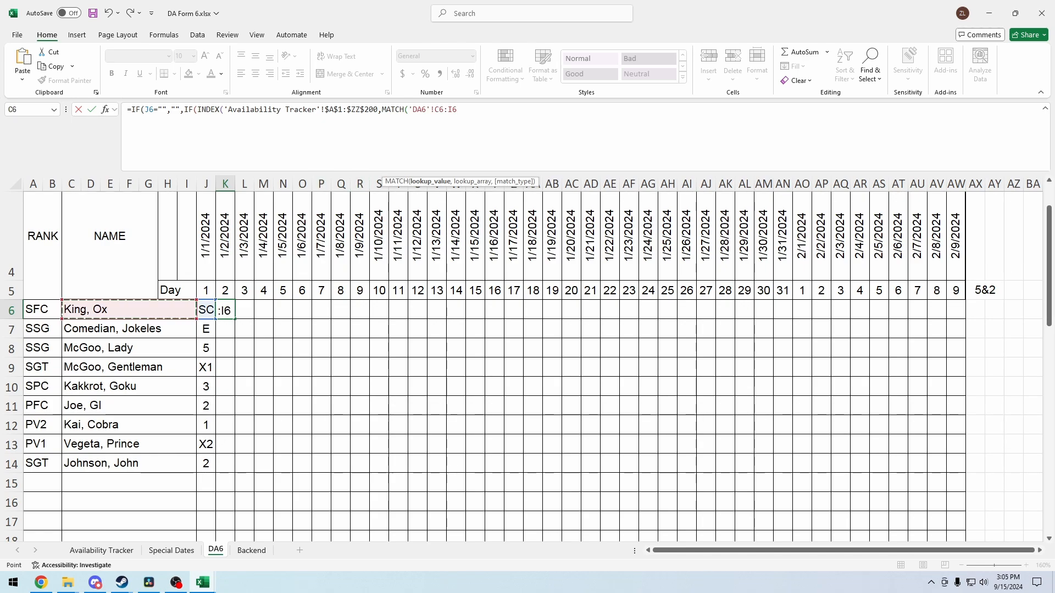
click(437, 110)
double_click(437, 110)
click(457, 110)
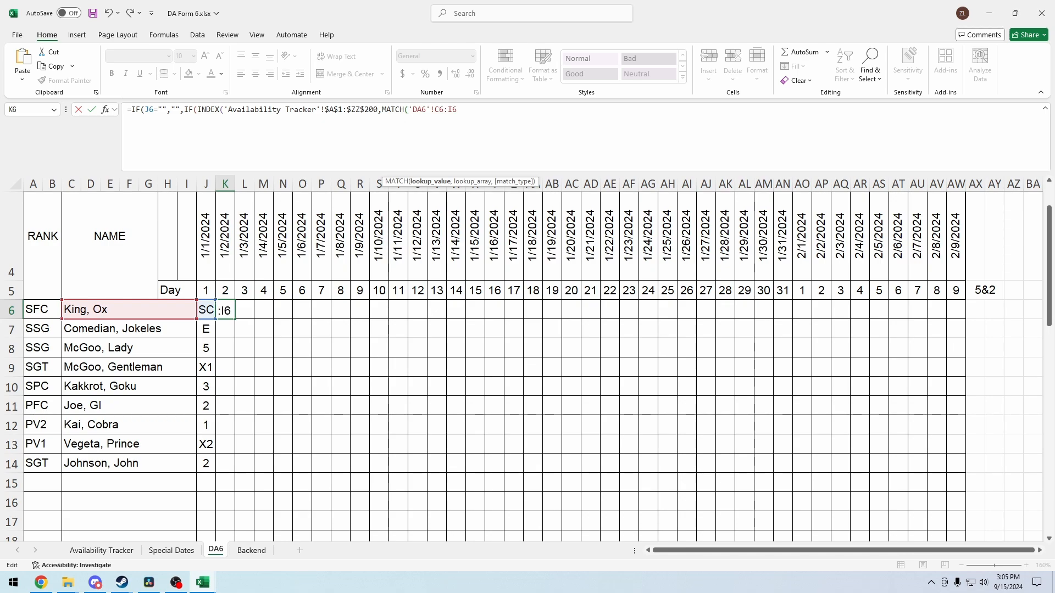
Reduce the MATCH lookup value to $C6 without the sheet prefix, fixing only the column, and continue to the lookup array.
click(433, 110)
mouse_move(408, 110)
mouse_down()
mouse_move(435, 110)
mouse_move(418, 109)
mouse_up()
key(BackSpace)
key(BackSpace)
key(F4)
key(F4)
key(F4)
text(,)
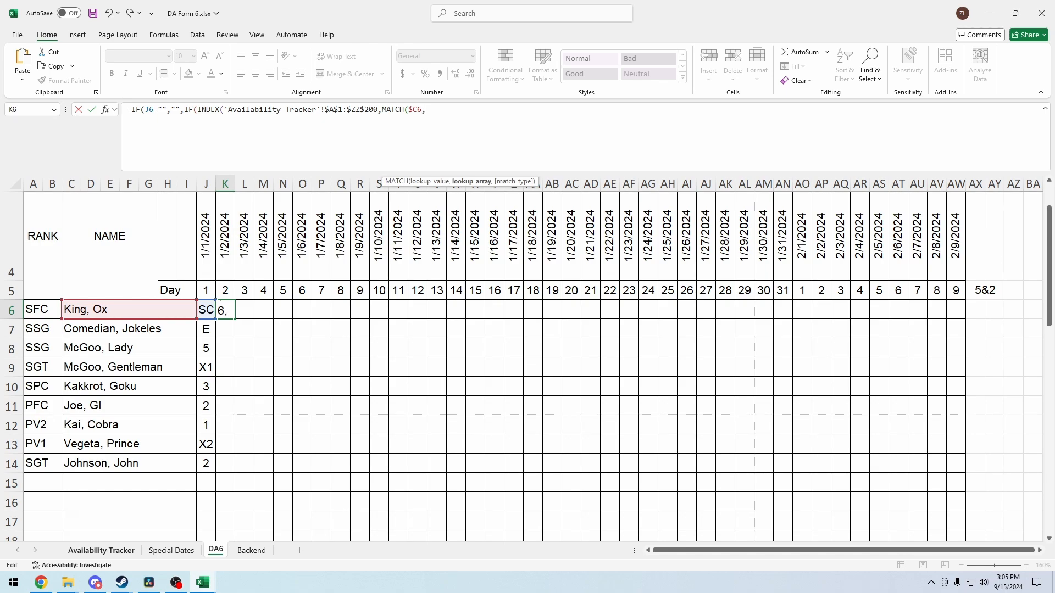
Finish the row MATCH with column $B:$B of the Availability Tracker and match type 0, and continue to the column number argument.
click(101, 551)
click(164, 183)
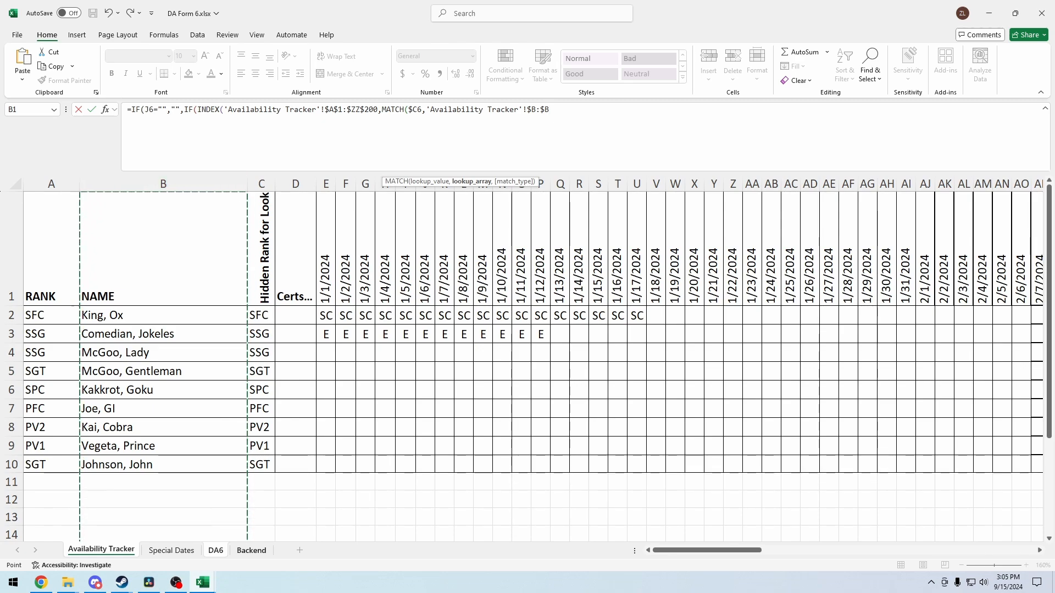
text(,0)
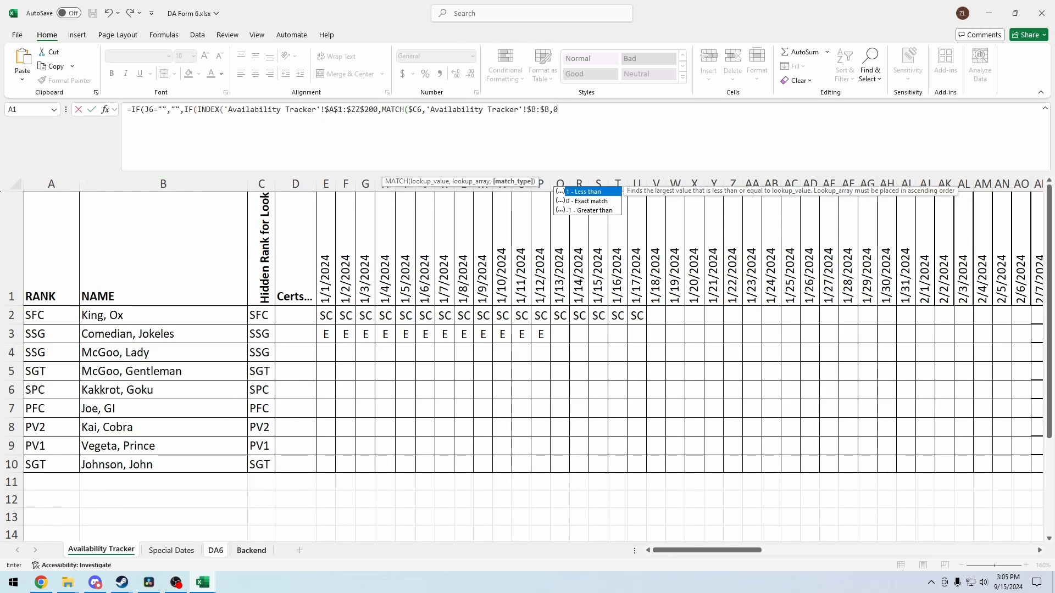
text())
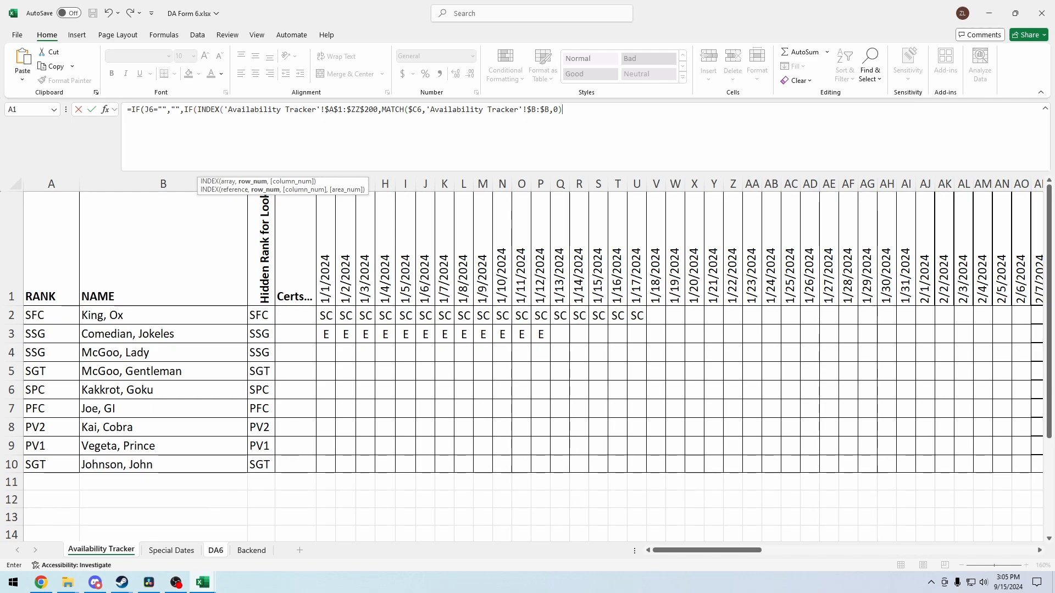
text(,)
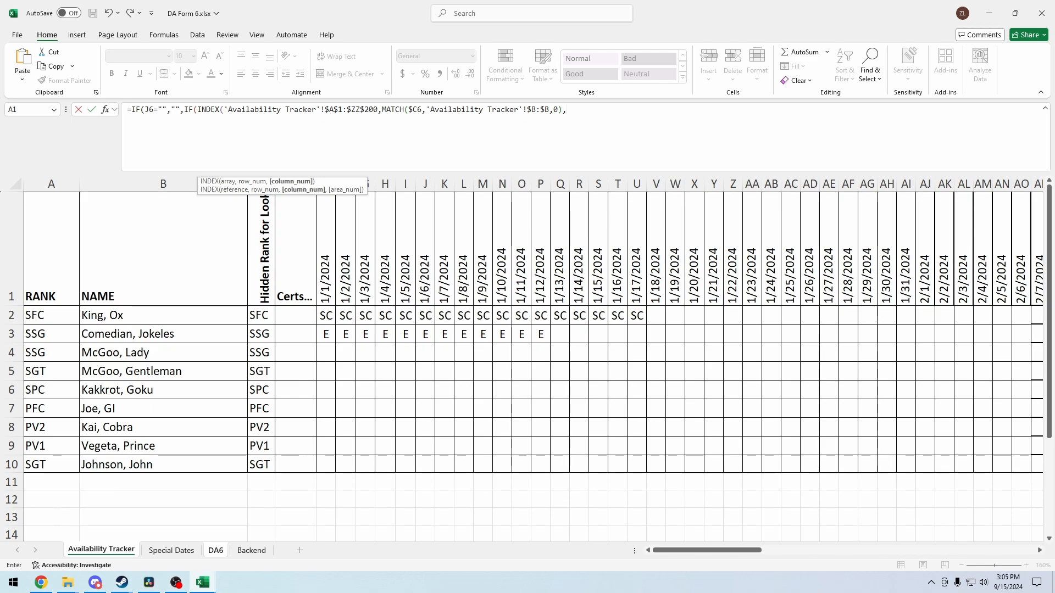
Reference the date cell above K6 on DA6 as K$4, without the sheet prefix and with only the row fixed.
click(216, 550)
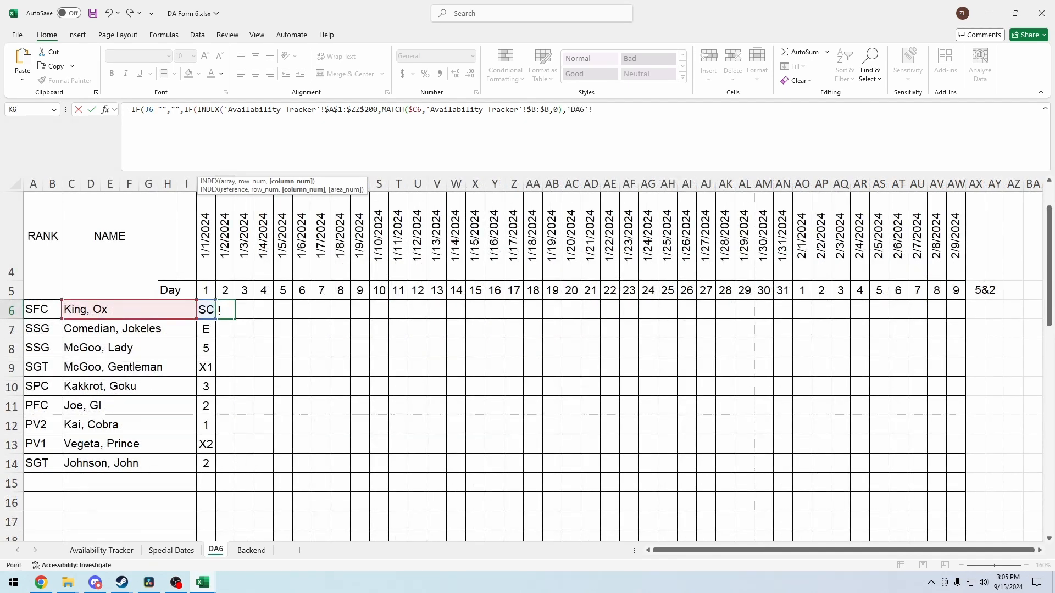
click(226, 236)
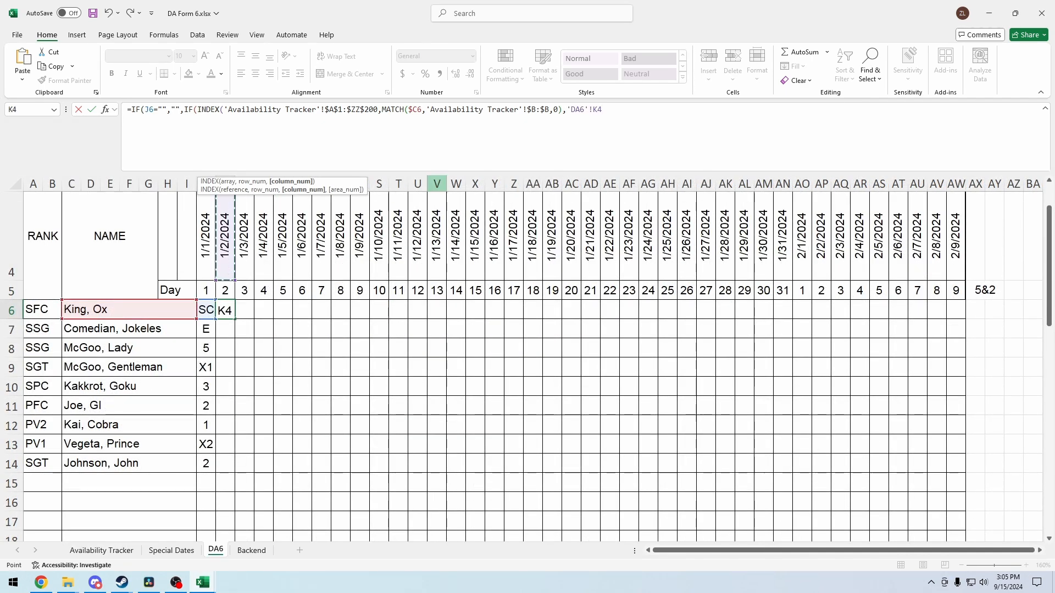
drag(592, 109, 566, 109)
key(BackSpace)
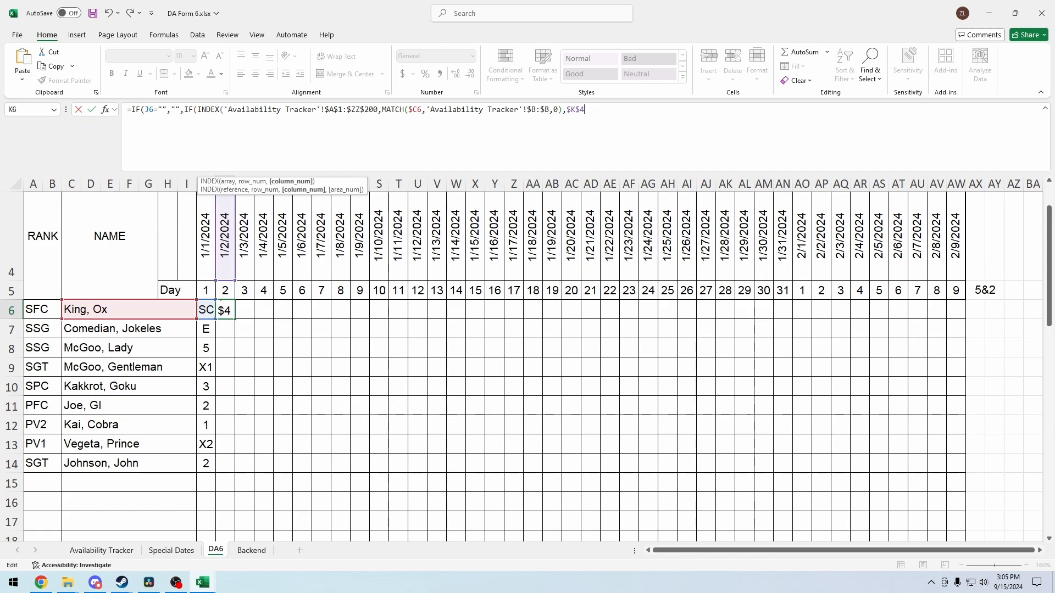
key(F4)
key(F4)
text(,)
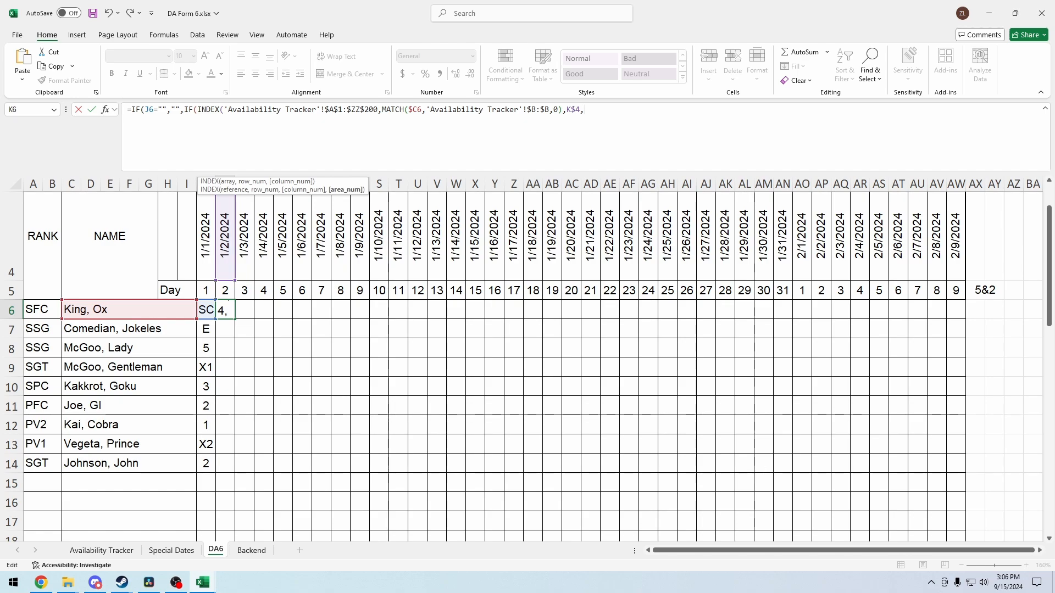
Insert an opening MATCH( in front of K$4 so the date becomes its lookup value.
key(Left)
key(Left)
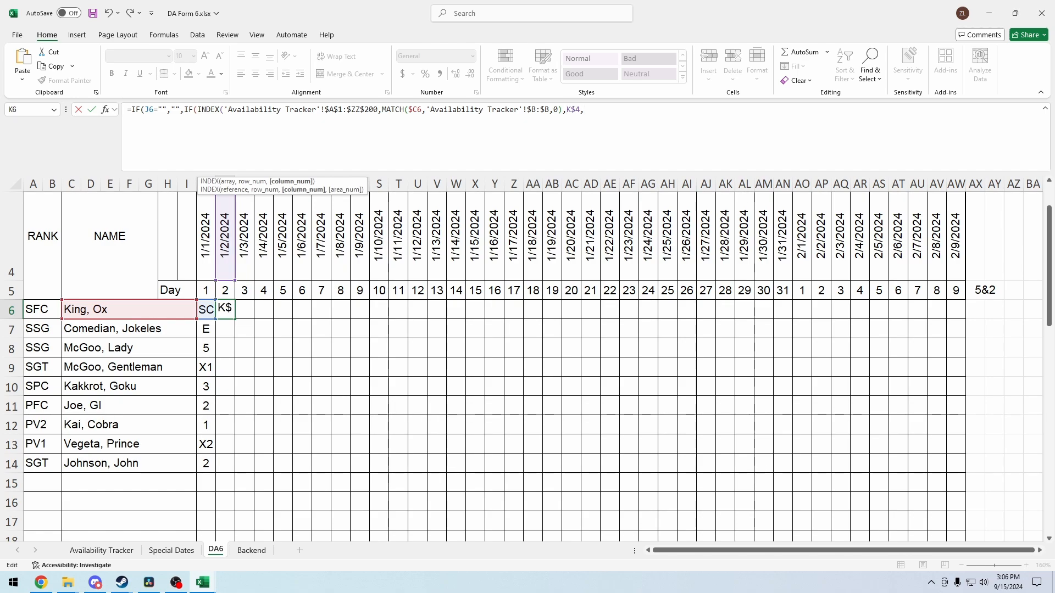
text(MATCH()
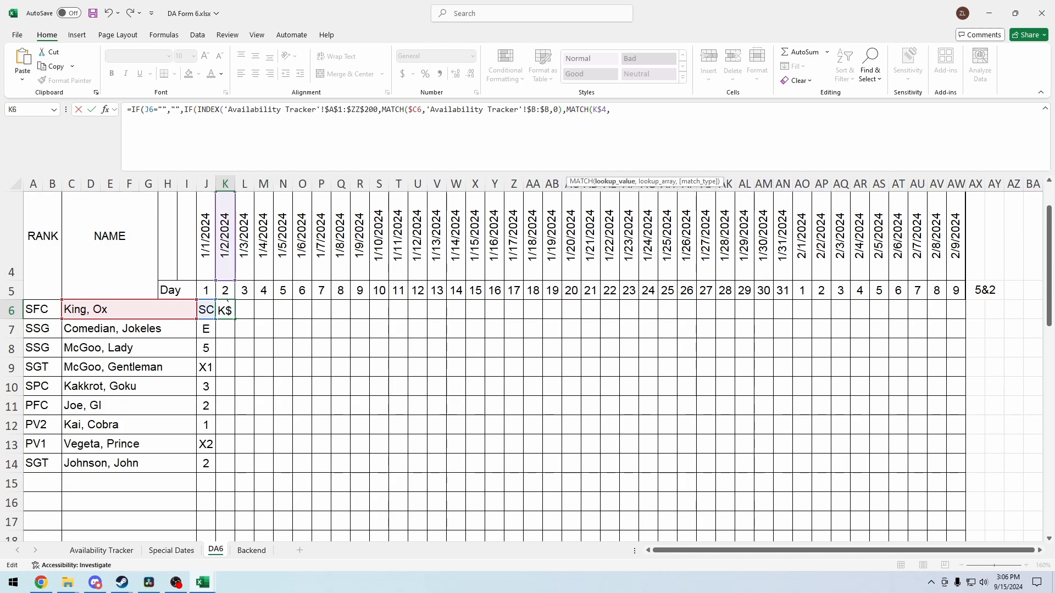
Complete the column MATCH with row $1:$1 of the Availability Tracker as lookup array and match type 0.
key(Right)
key(Right)
key(Right)
key(Right)
click(101, 550)
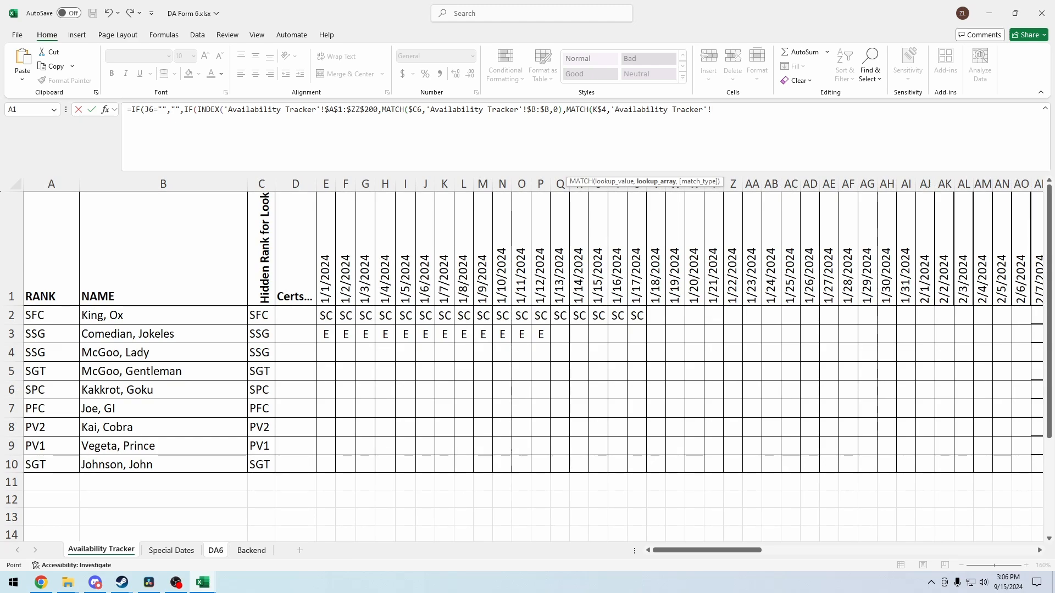
click(11, 247)
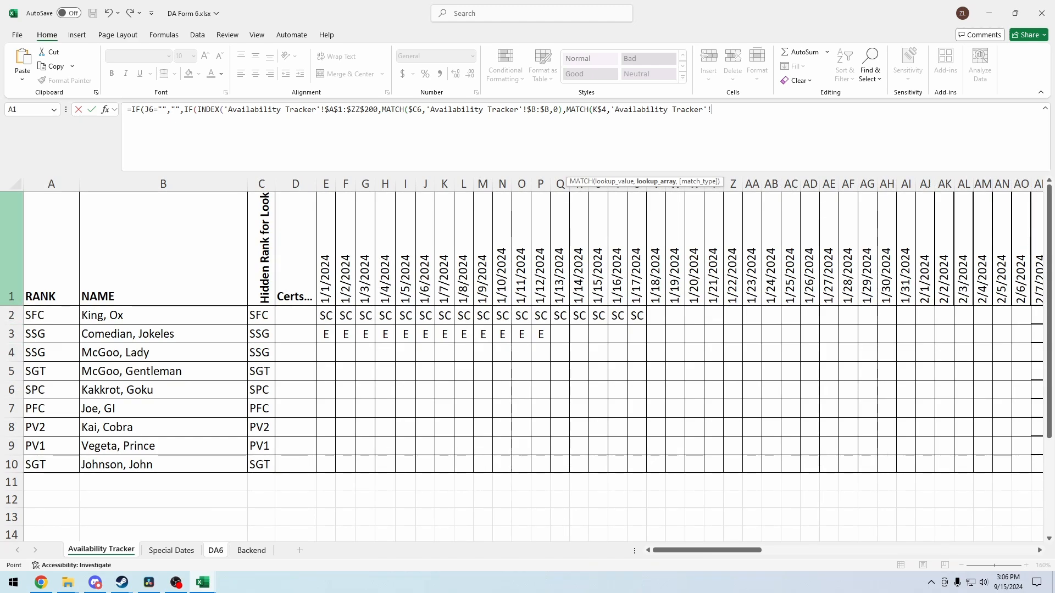
drag(726, 109, 711, 109)
key(F4)
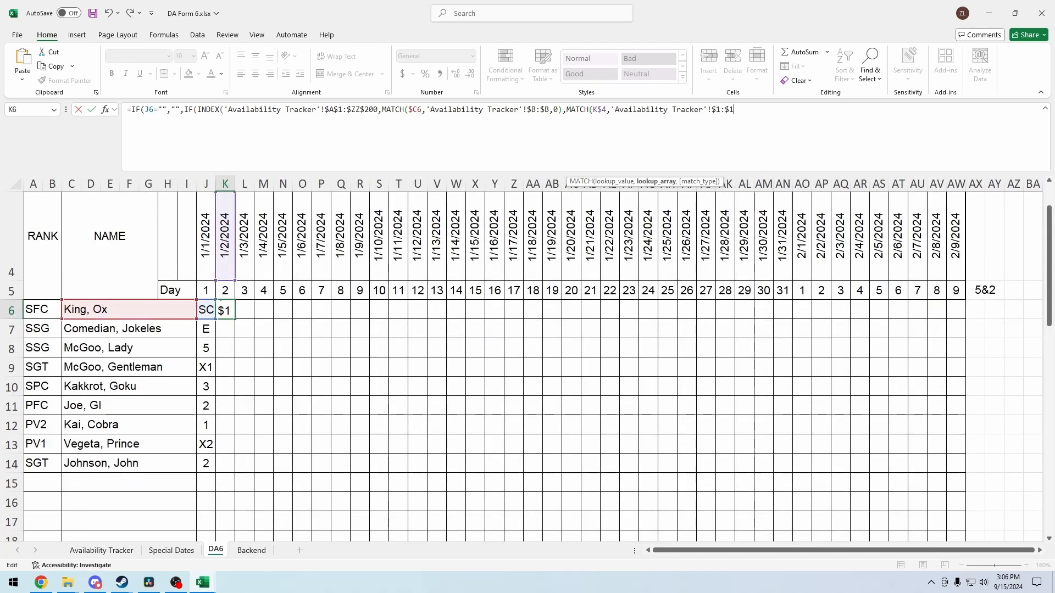
text(,)
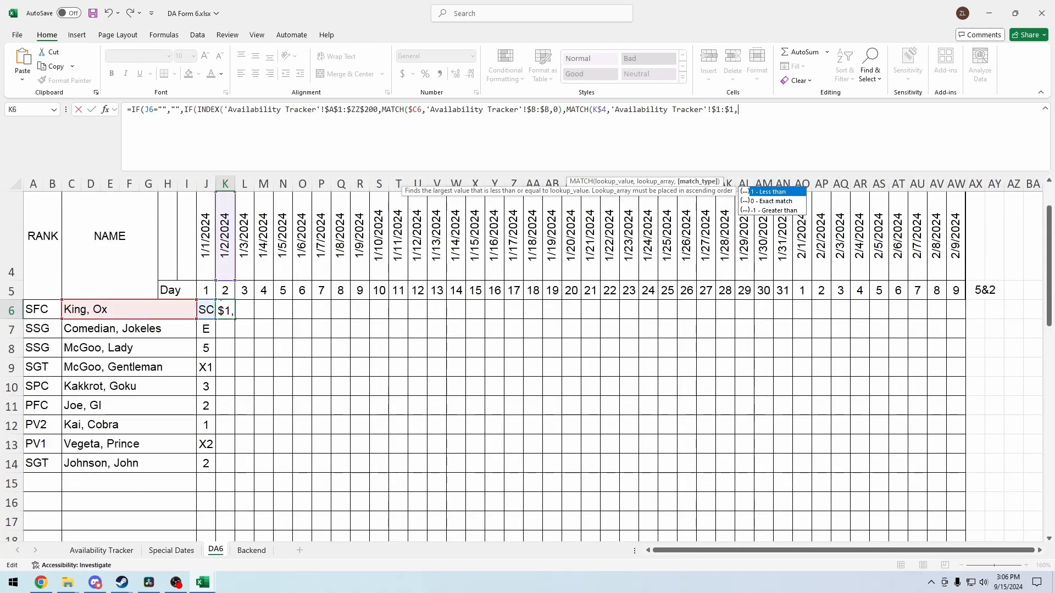
text(0))
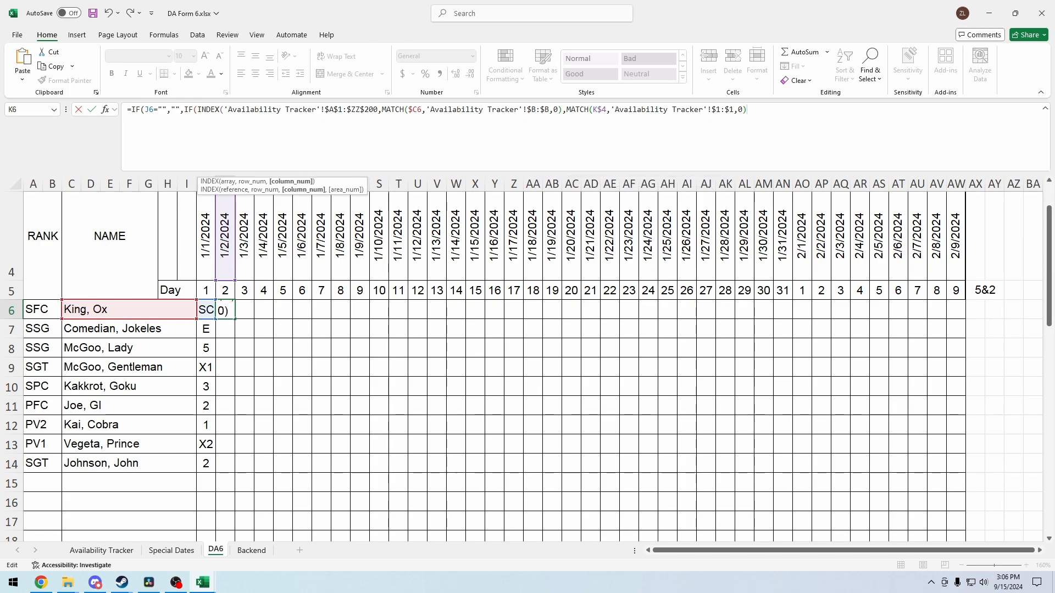
Close the INDEX and test it for ="", and open a second INDEX on the Backend sheet as the value if true.
text()))
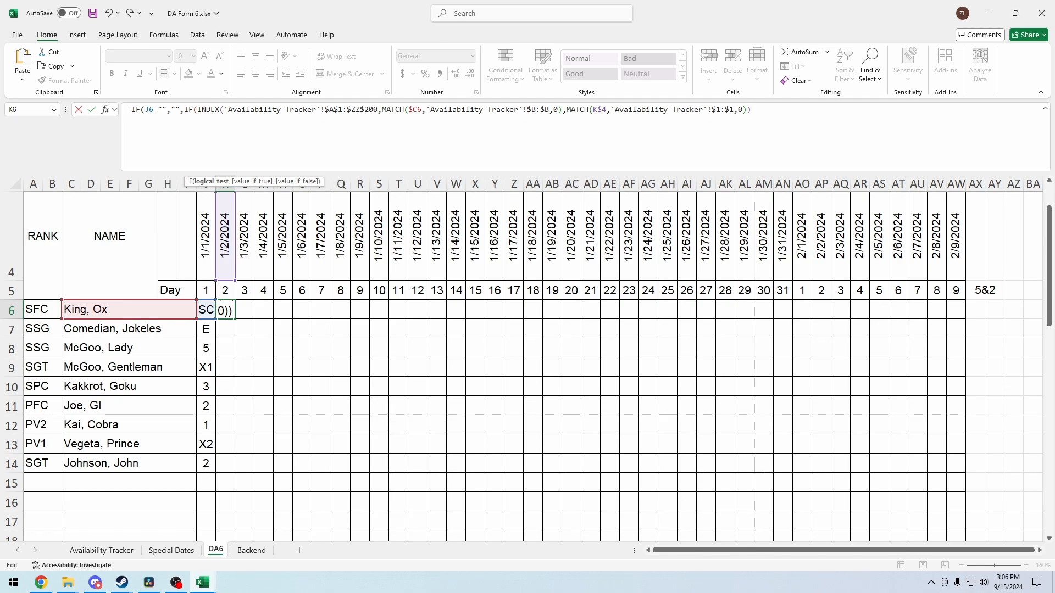
text(="",)
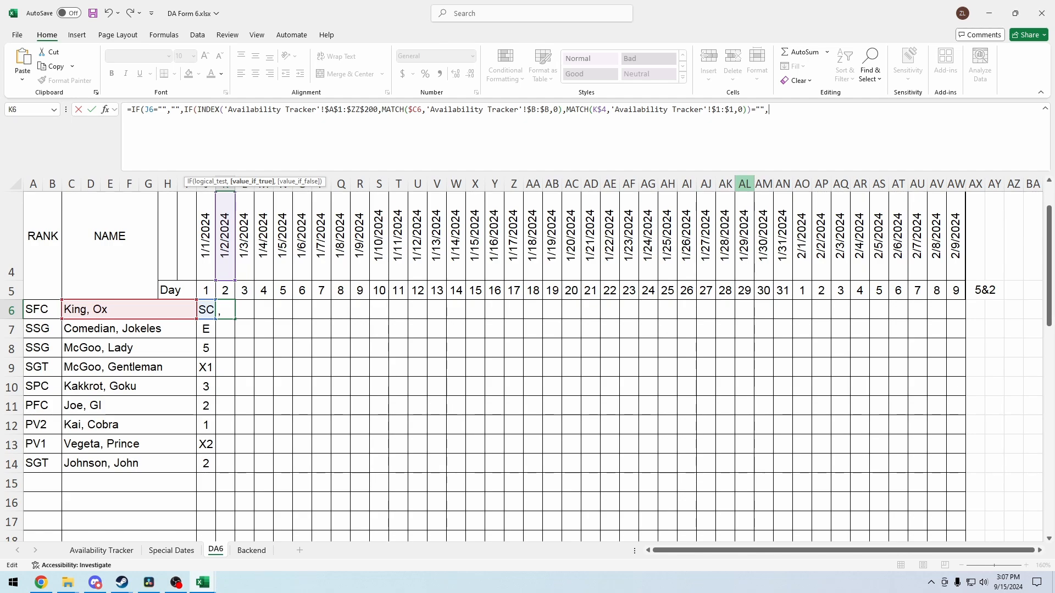
text(INDEX()
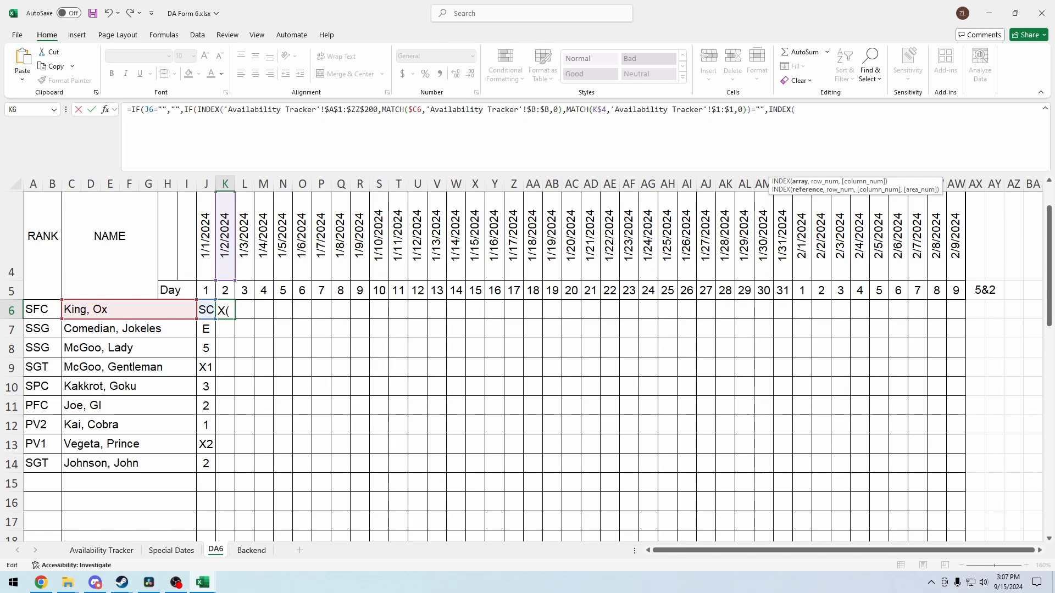
key(ctrl+Page_Down)
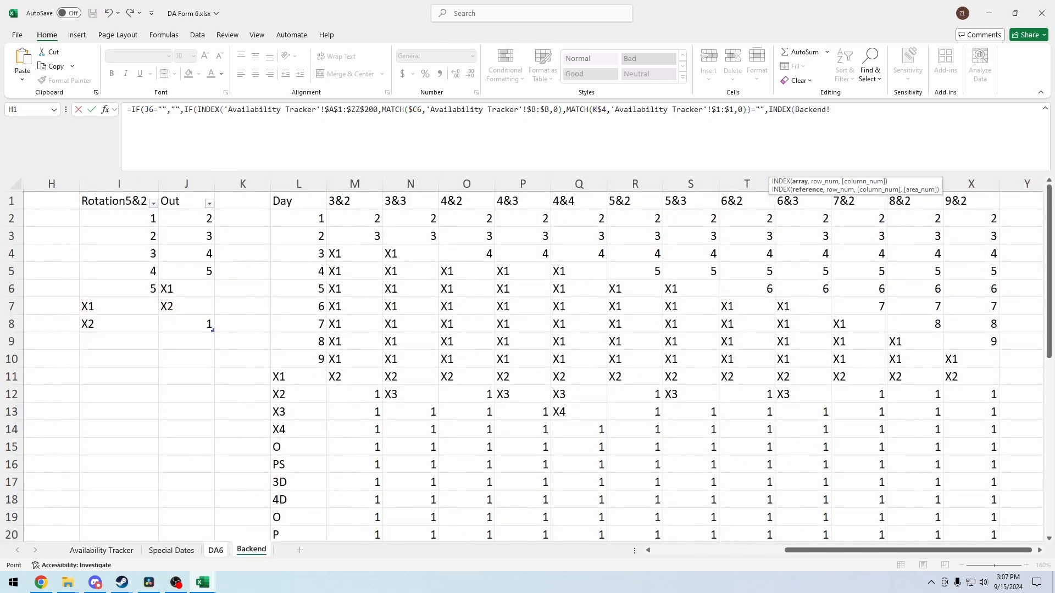
key(BackSpace)
key(BackSpace)
key(BackSpace)
key(BackSpace)
key(BackSpace)
key(BackSpace)
key(BackSpace)
key(BackSpace)
text(rota)
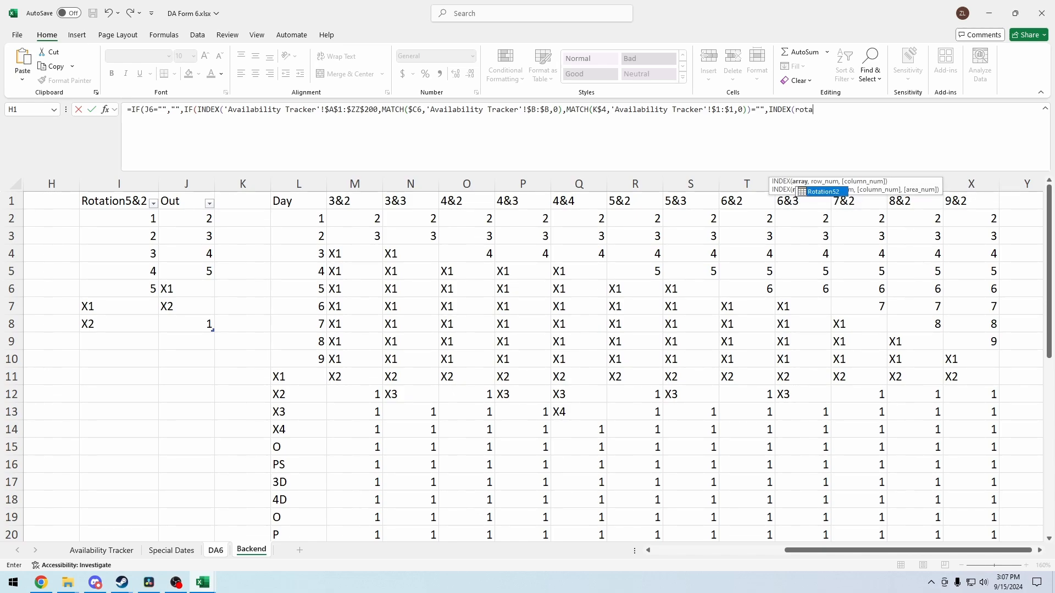
key(BackSpace)
key(BackSpace)
key(BackSpace)
key(BackSpace)
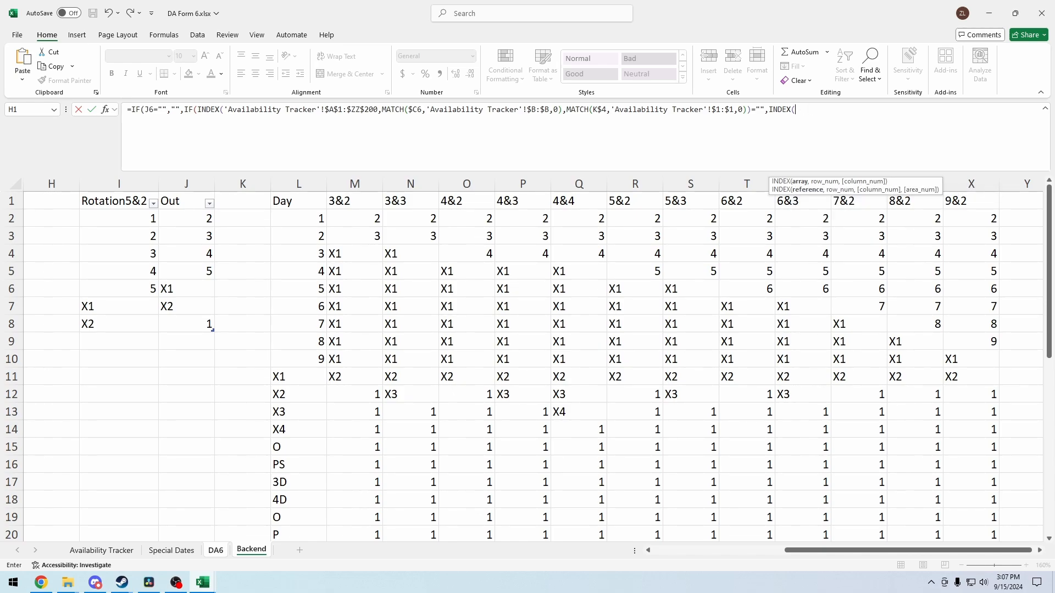
Set the second INDEX's array to the Backend rotation table as absolute range $L$1:$X$38, and continue to the row number.
drag(298, 201, 973, 501)
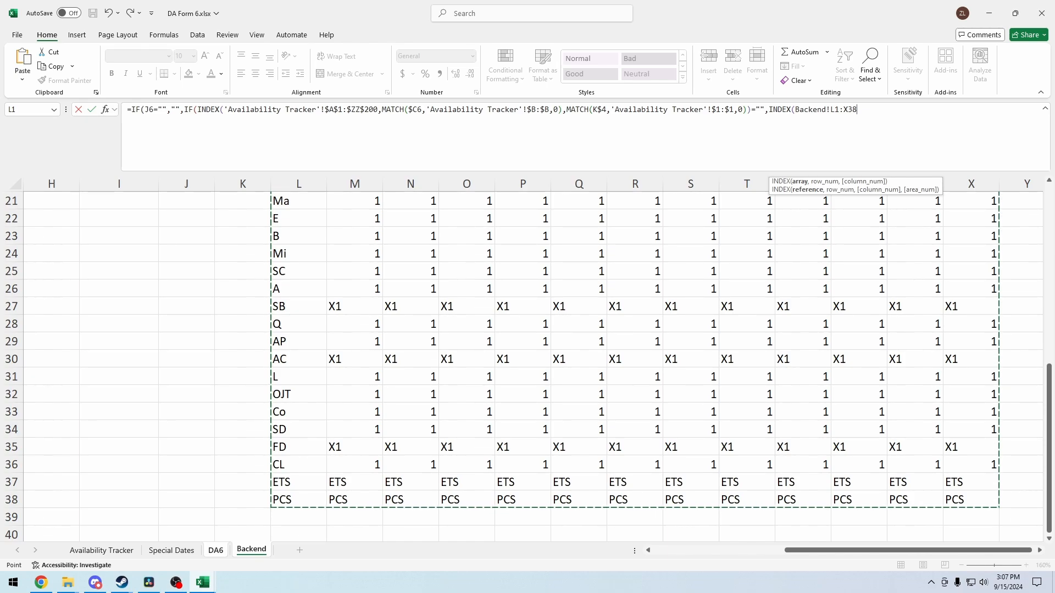
text(,)
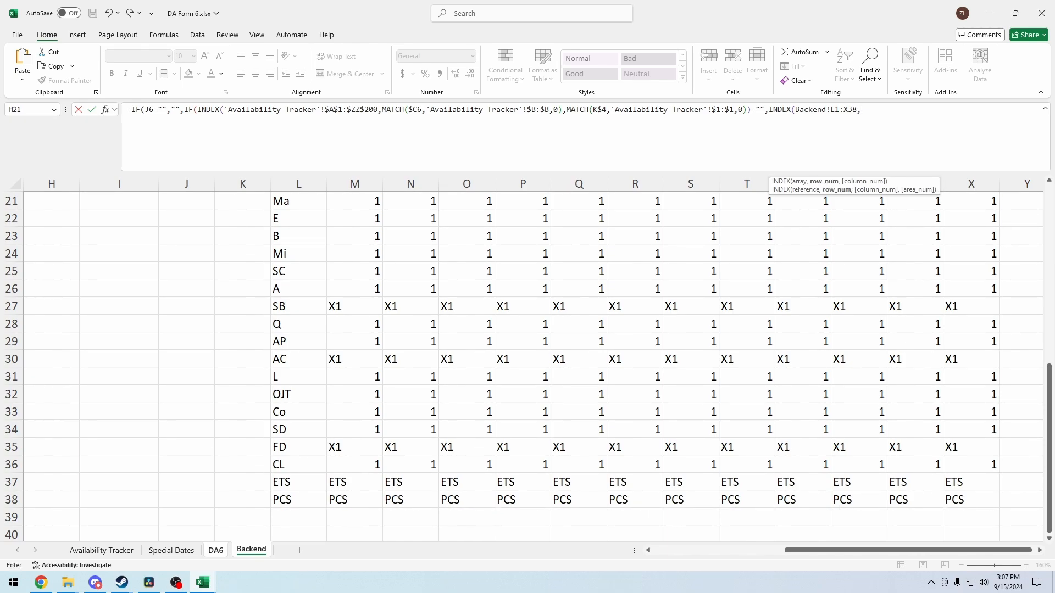
drag(857, 110, 831, 109)
key(F4)
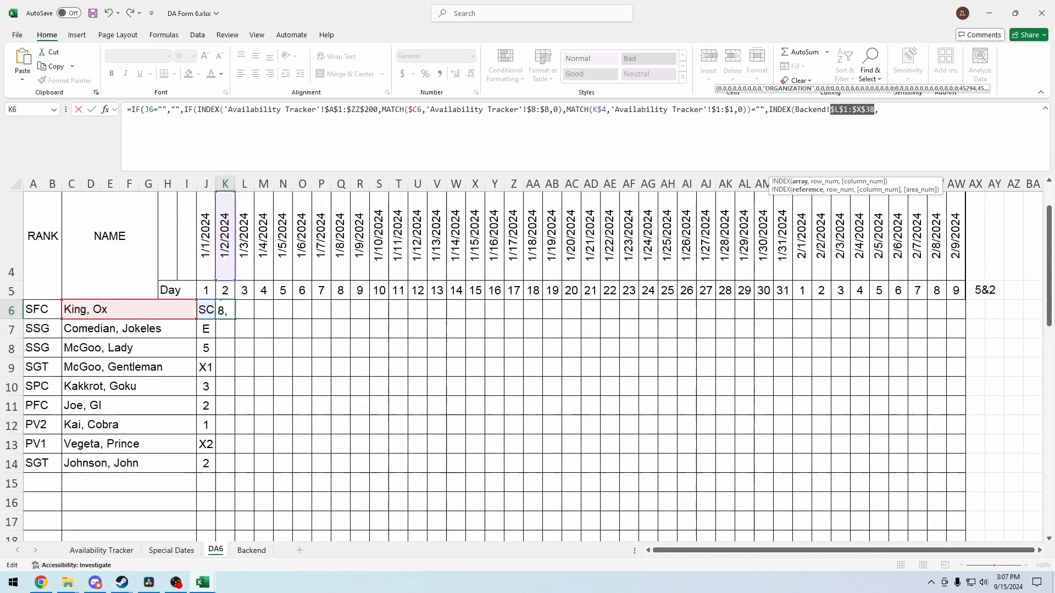
click(879, 110)
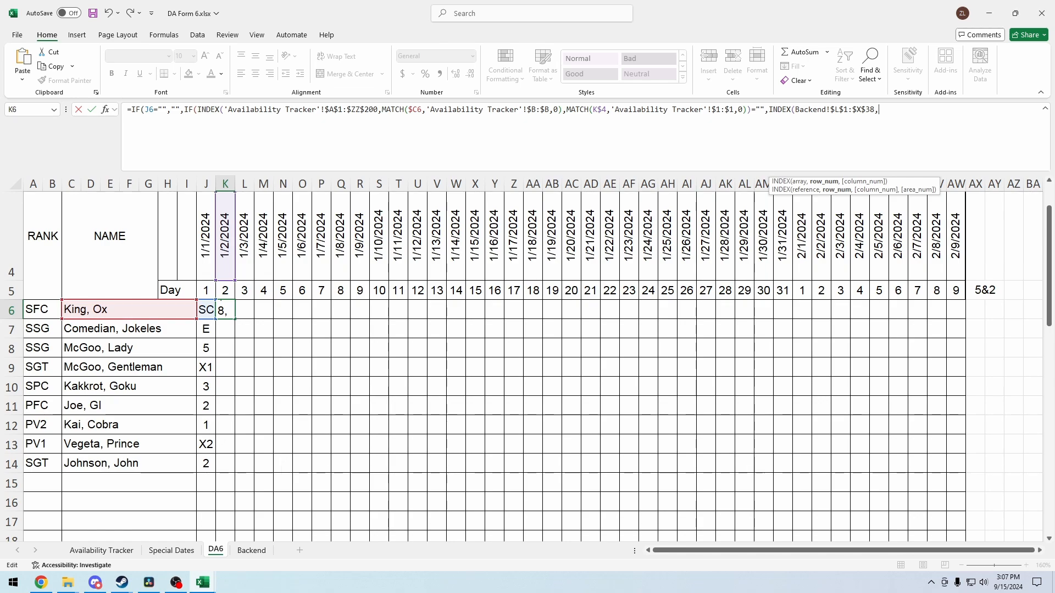
Enter the previous day's cell J6 as the row argument without the DA6 sheet prefix, followed by a comma.
key(F2)
key(Left)
drag(905, 110, 879, 110)
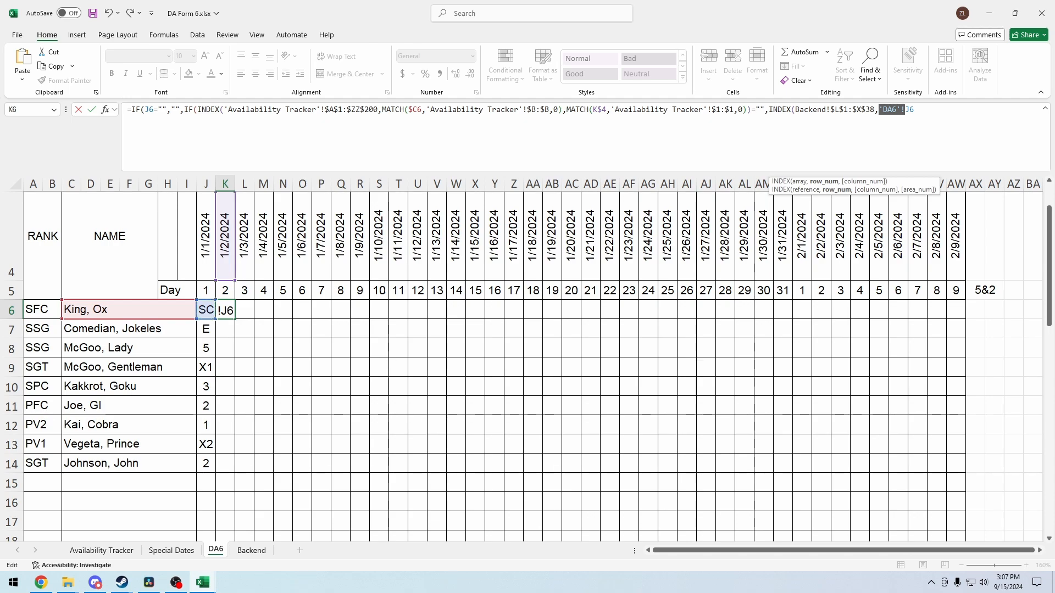
key(BackSpace)
text(,)
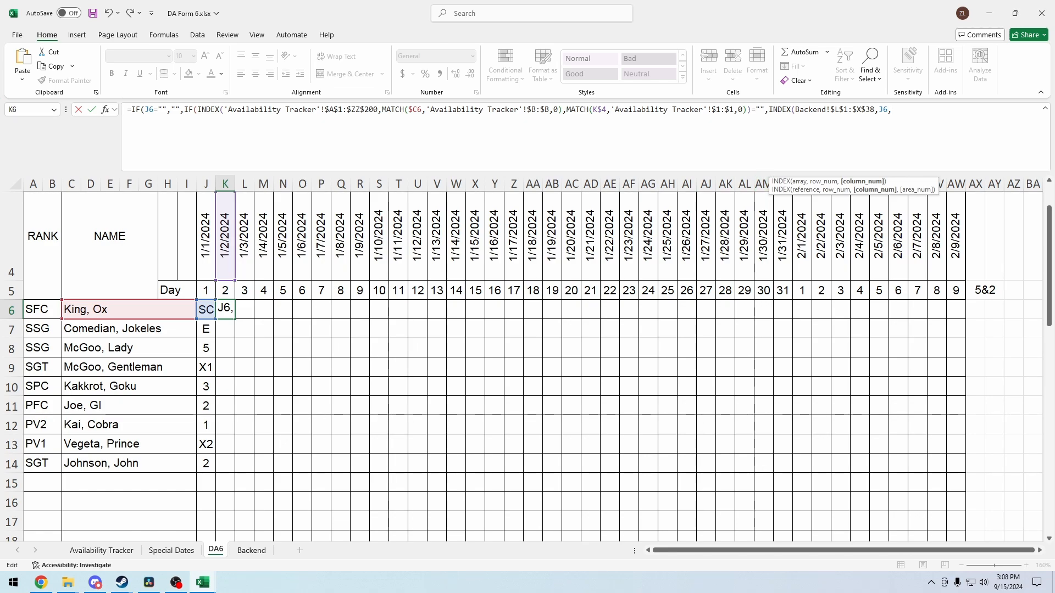
Insert an opening MATCH( in front of J6 in the second INDEX so J6 becomes its lookup value.
key(Left)
key(Left)
key(Left)
text(match)
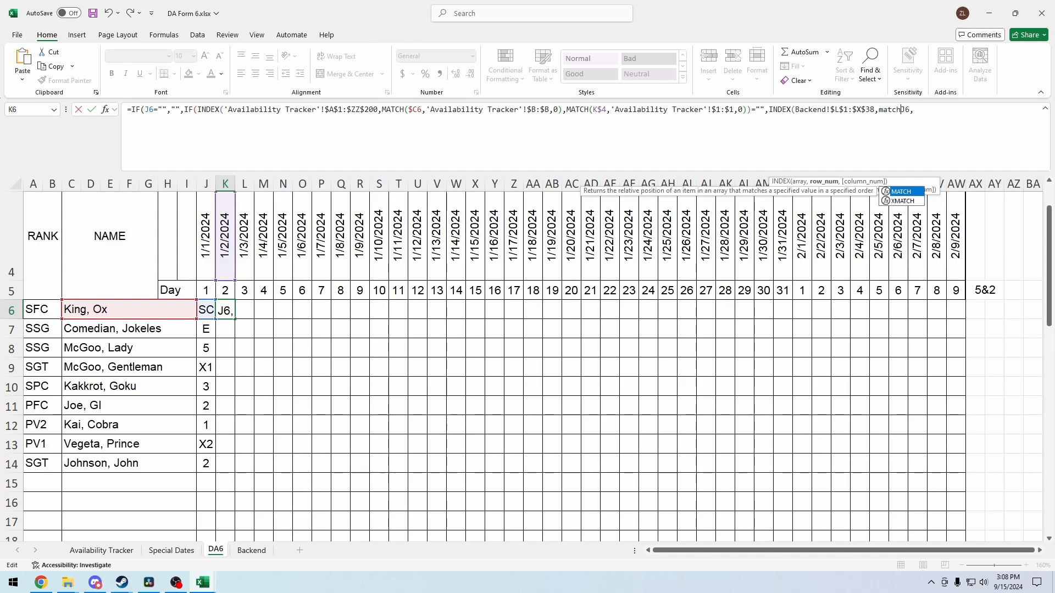
key(Tab)
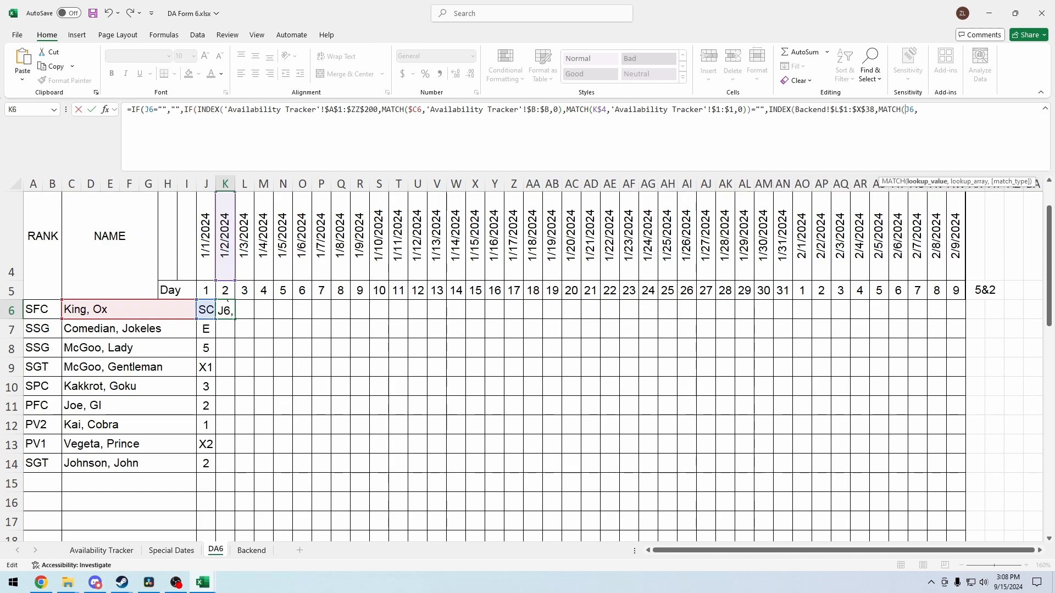
Set the J6 MATCH's lookup array to the Day column of the Backend rotation table as absolute range $L$1:$L$38.
key(Right)
key(Right)
key(Right)
key(ctrl+Page_Down)
scroll(297, 357, up, 7)
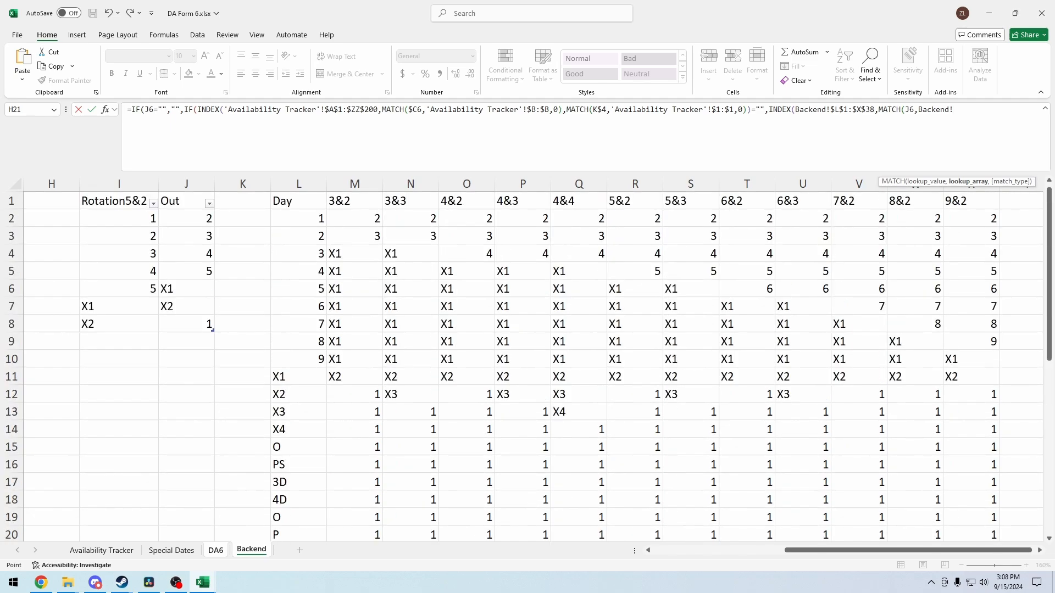
drag(297, 202, 326, 511)
key(F4)
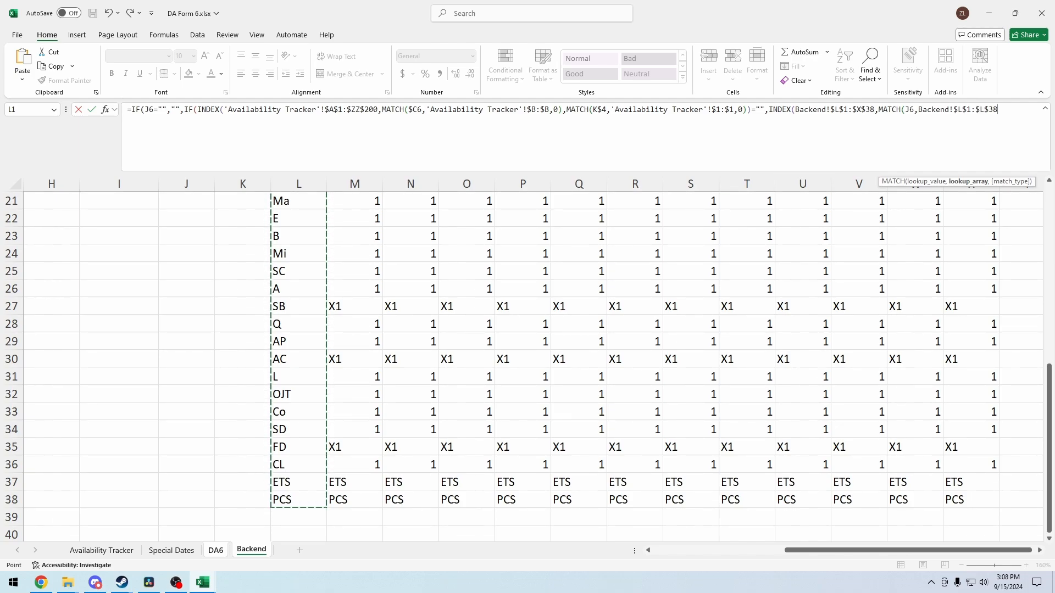
Complete the J6 MATCH with exact match type 0, close it, and continue to the second INDEX's column number.
key(F2)
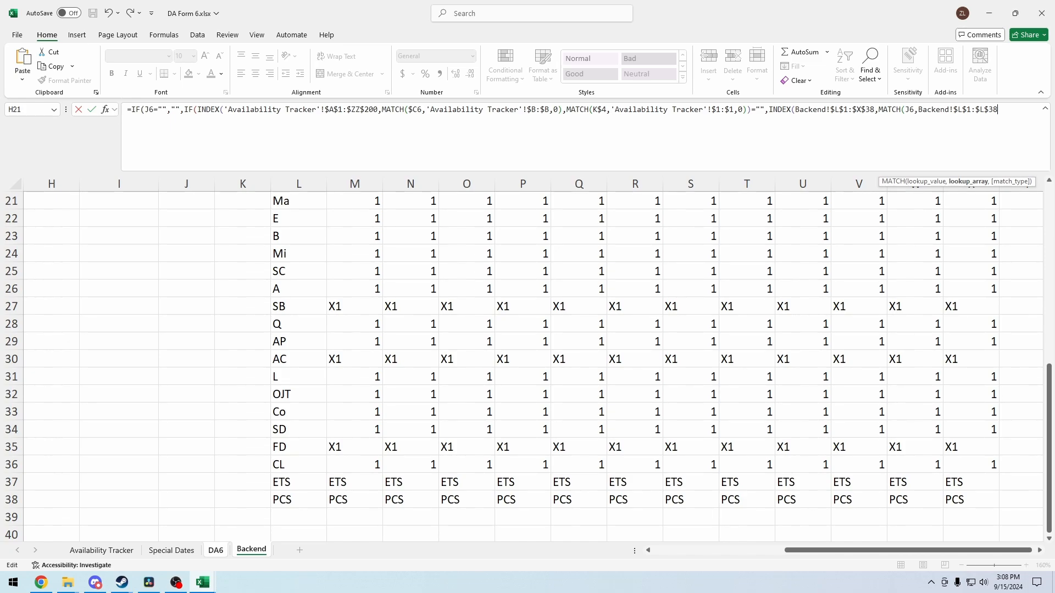
text(,)
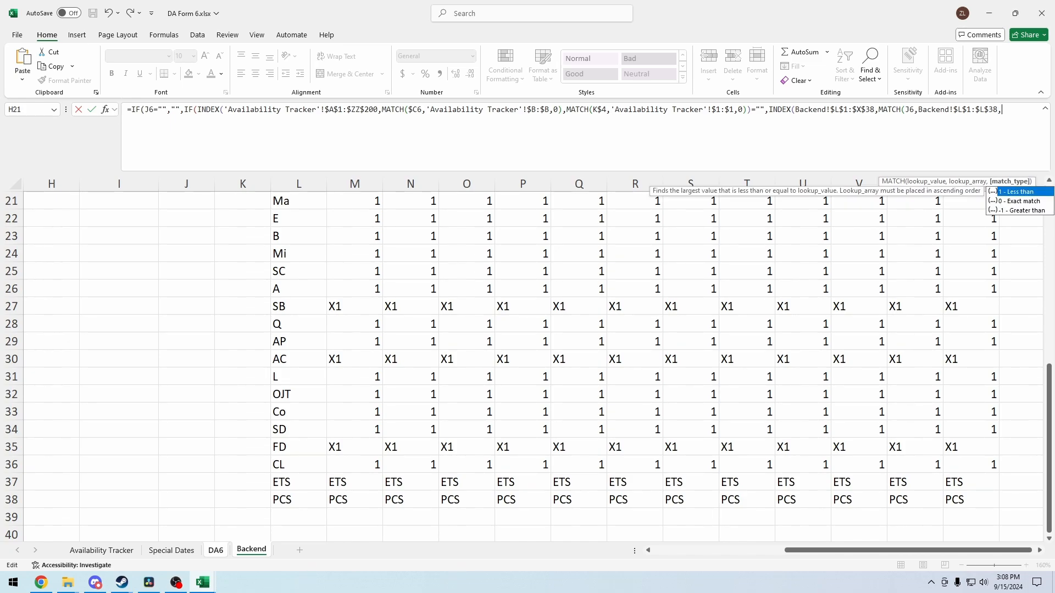
text(0))
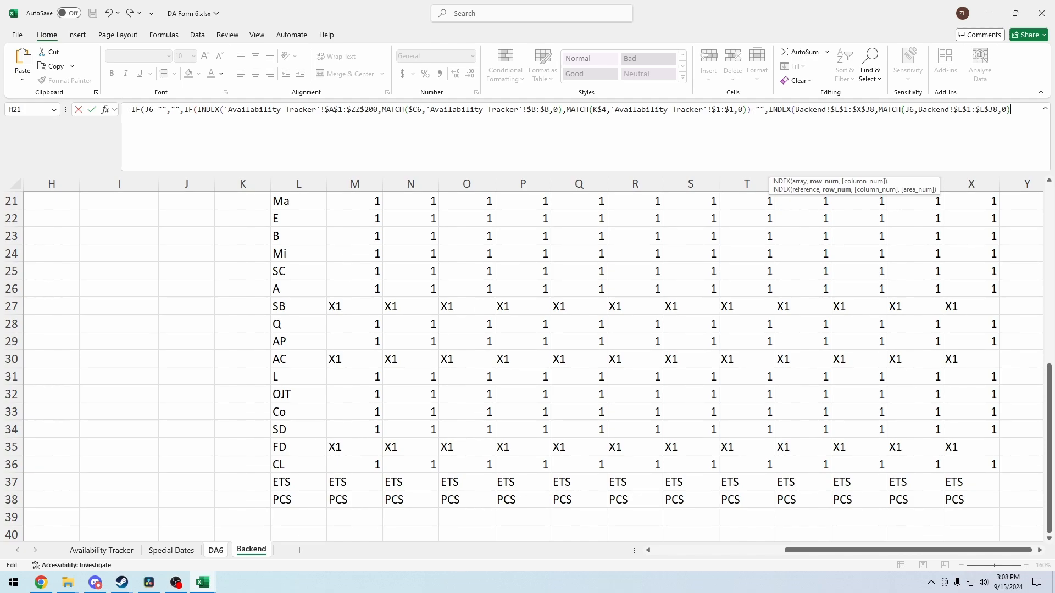
text(,)
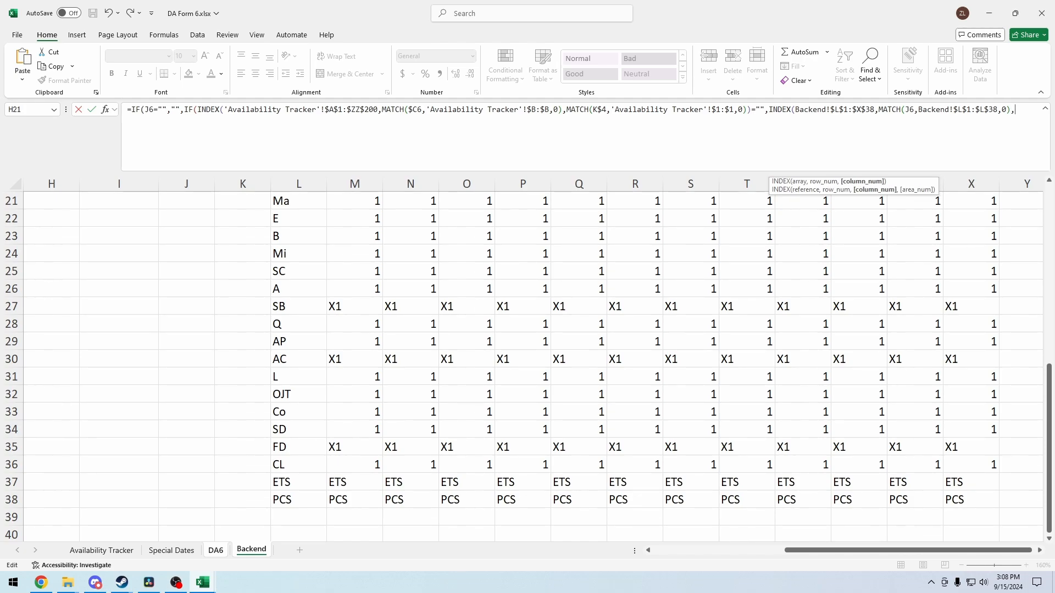
Start a MATCH for the column number with the DA6 rotation cell as lookup value $AX$5, without the sheet prefix.
text(MATCH()
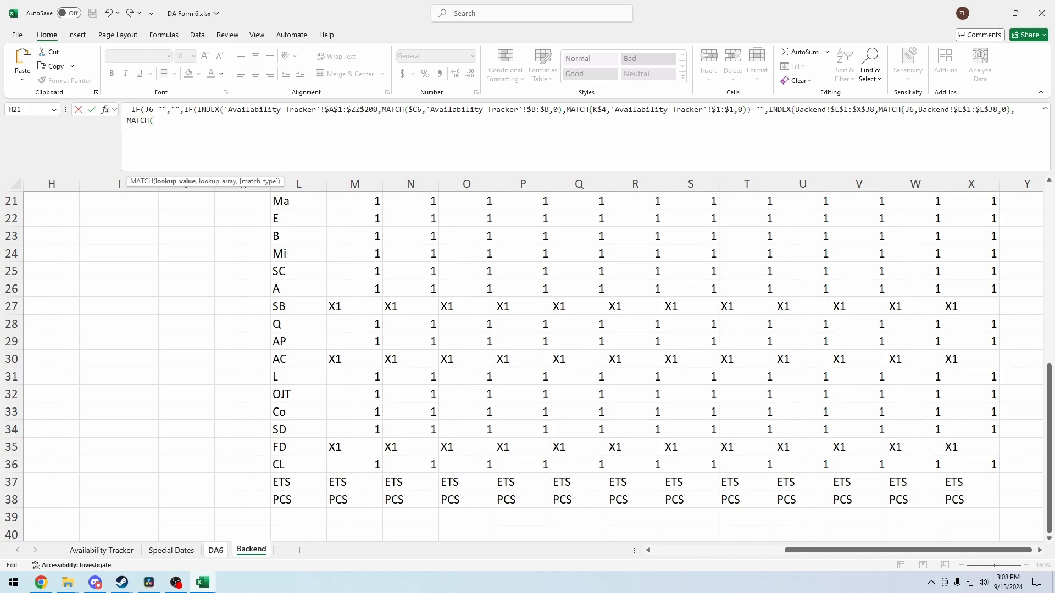
click(215, 550)
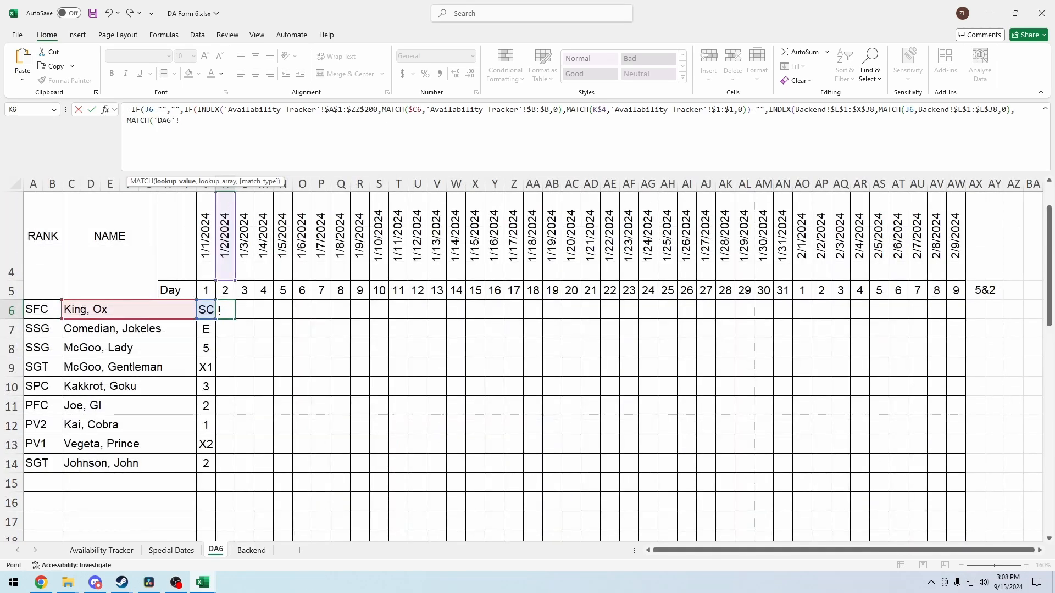
click(984, 290)
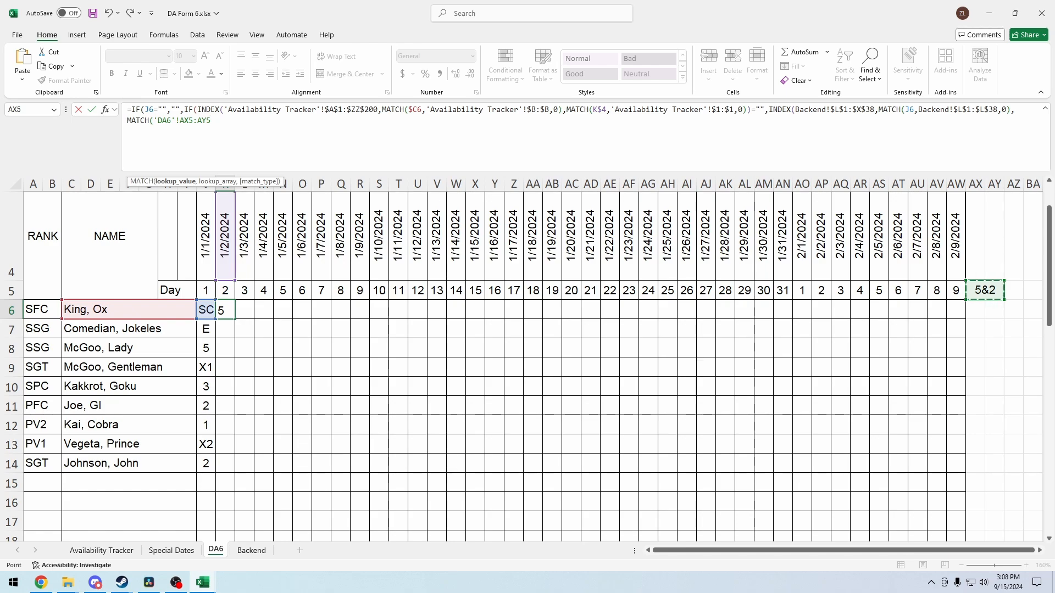
drag(211, 120, 193, 121)
drag(180, 121, 153, 121)
key(BackSpace)
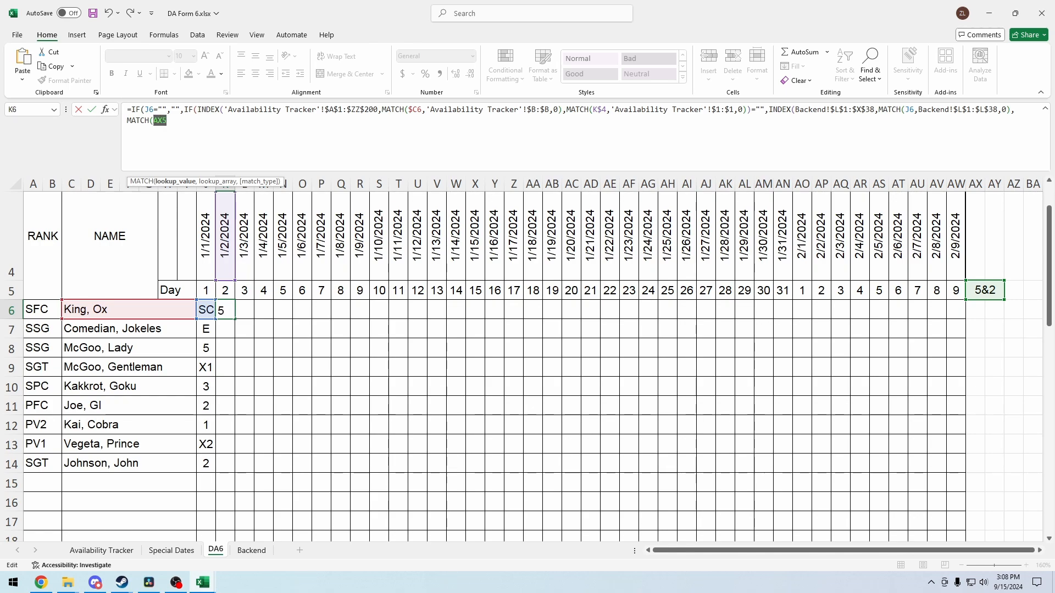
key(F4)
click(177, 121)
text(,)
Set the column MATCH's lookup array to the Backend rotation table's header row as absolute range $L$1:$X$1.
click(251, 551)
scroll(212, 330, up, 7)
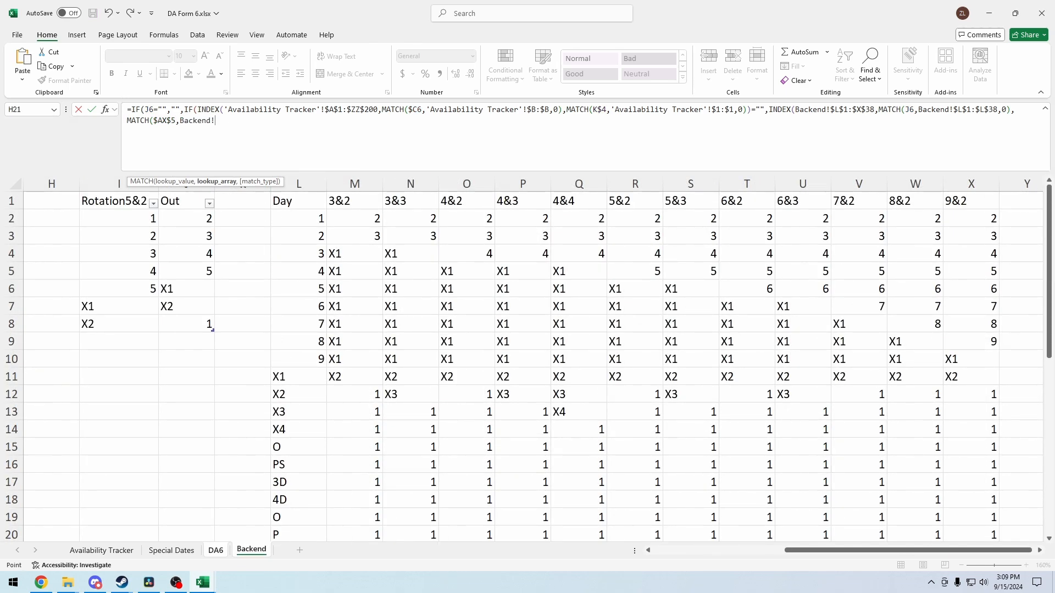
drag(300, 208, 996, 205)
key(F2)
key(F8)
key(Left)
key(Left)
key(Left)
key(Left)
key(Left)
key(F8)
key(Right)
key(shift+Left)
key(shift+Left)
key(shift+Left)
key(shift+Left)
key(shift+Left)
key(F4)
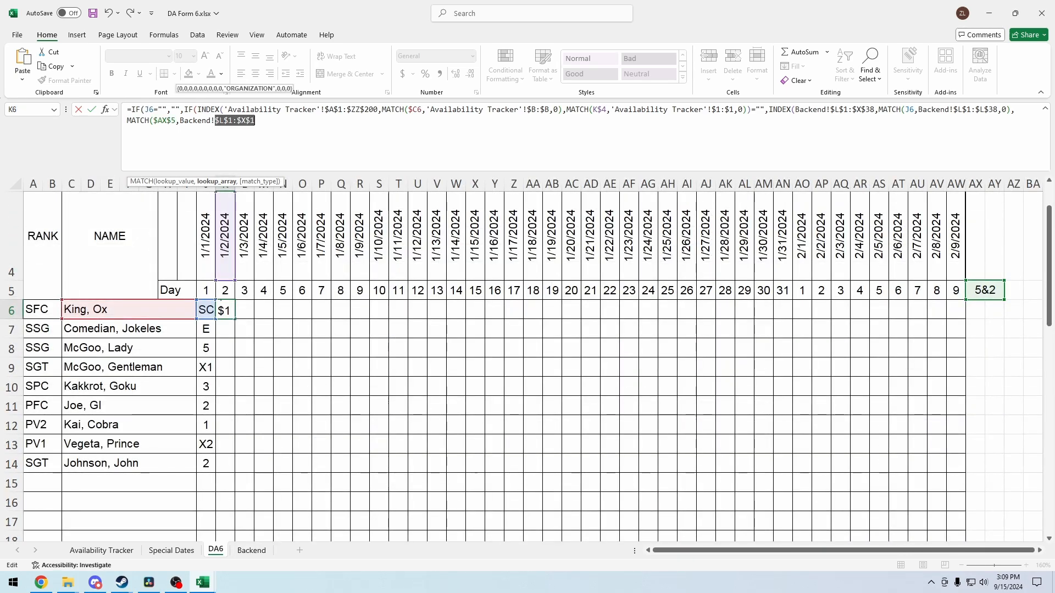
Finish the column MATCH with exact match type 0 and close both it and the Backend INDEX.
key(Right)
text(,)
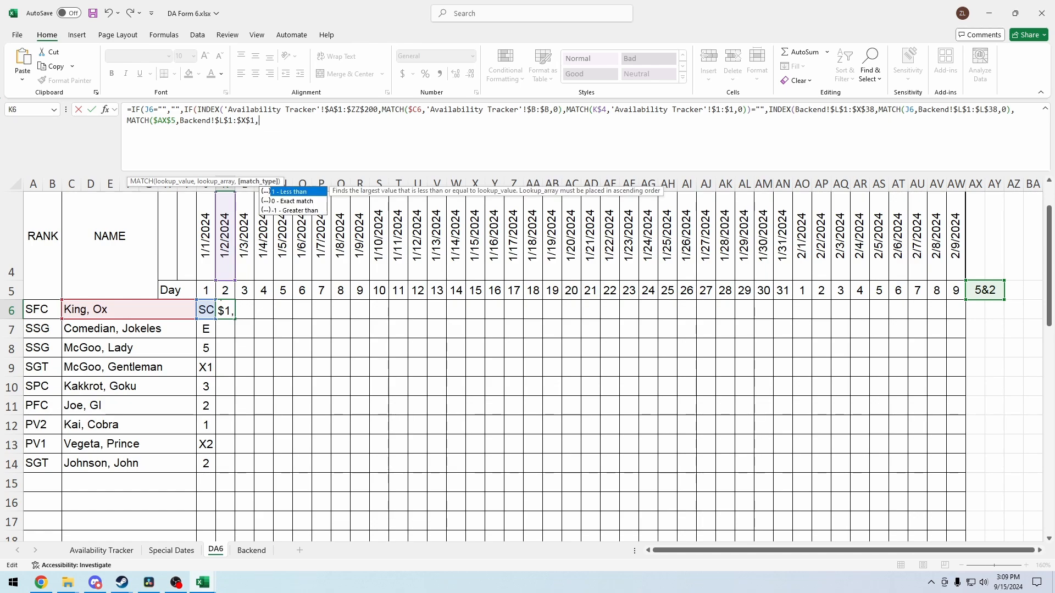
text(0))
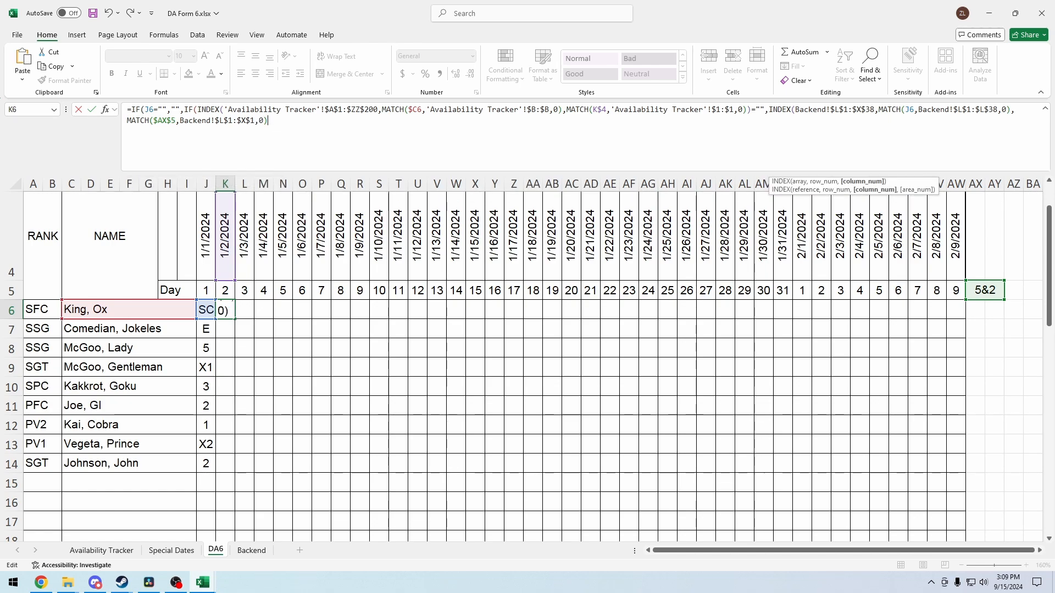
text()))
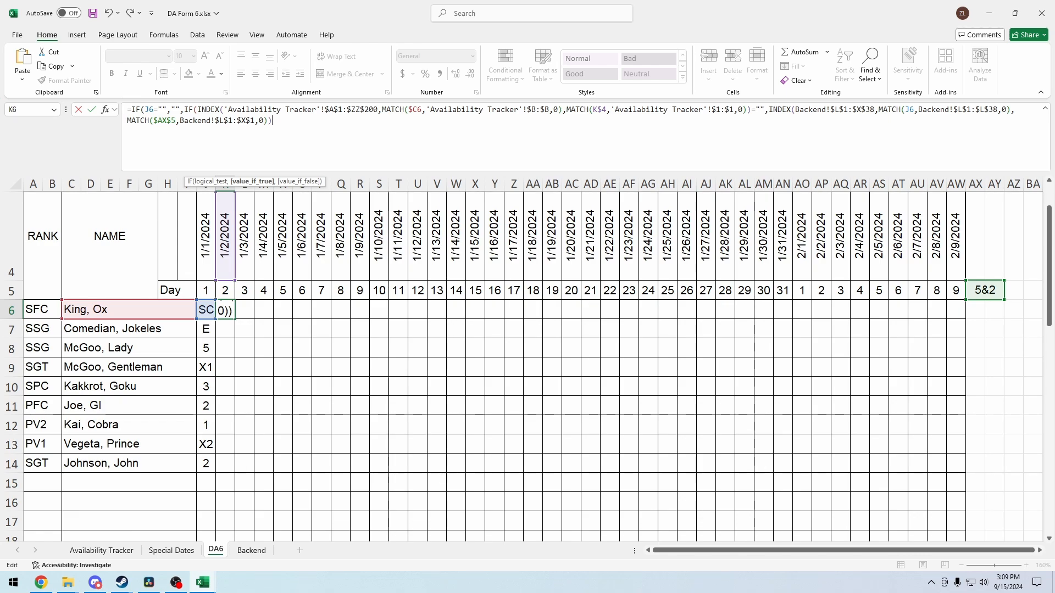
Reuse a copy of the Availability Tracker INDEX expression as the inner IF's false value, close both IFs, and enter the formula.
text(,)
drag(198, 109, 751, 109)
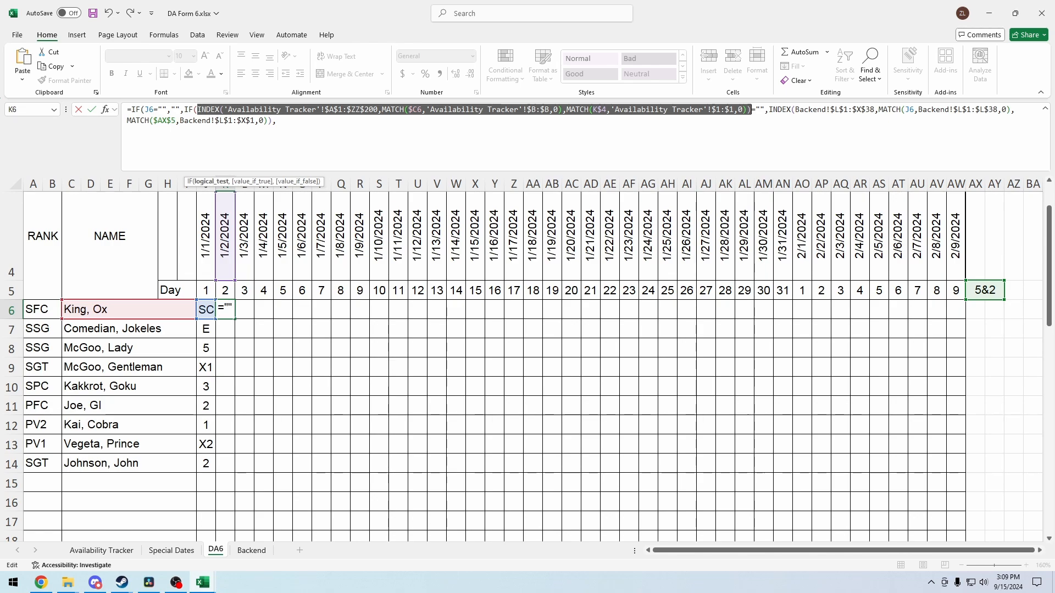
right_click(654, 110)
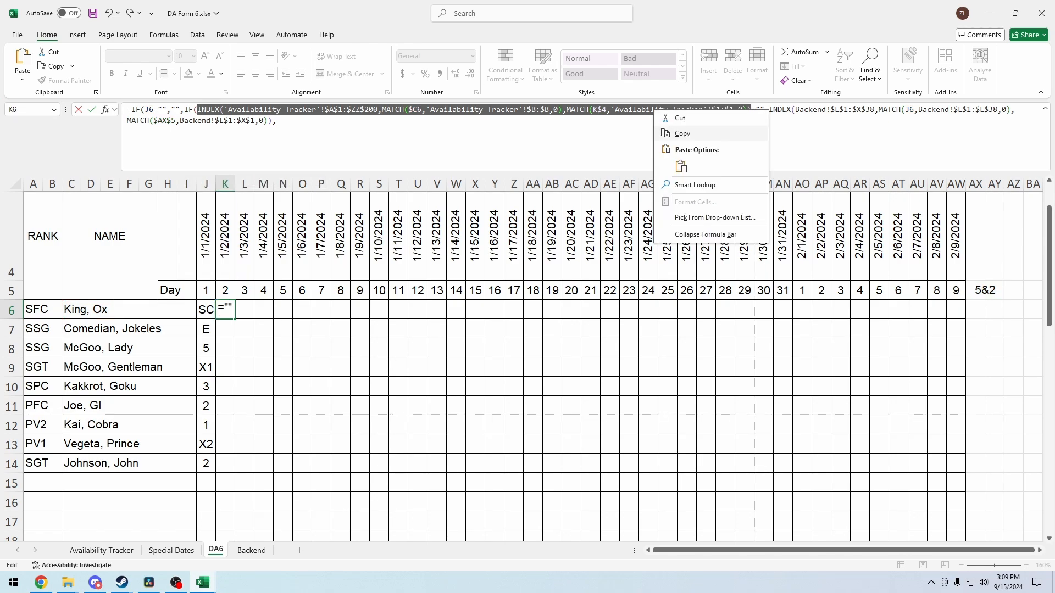
click(683, 134)
click(278, 121)
right_click(592, 132)
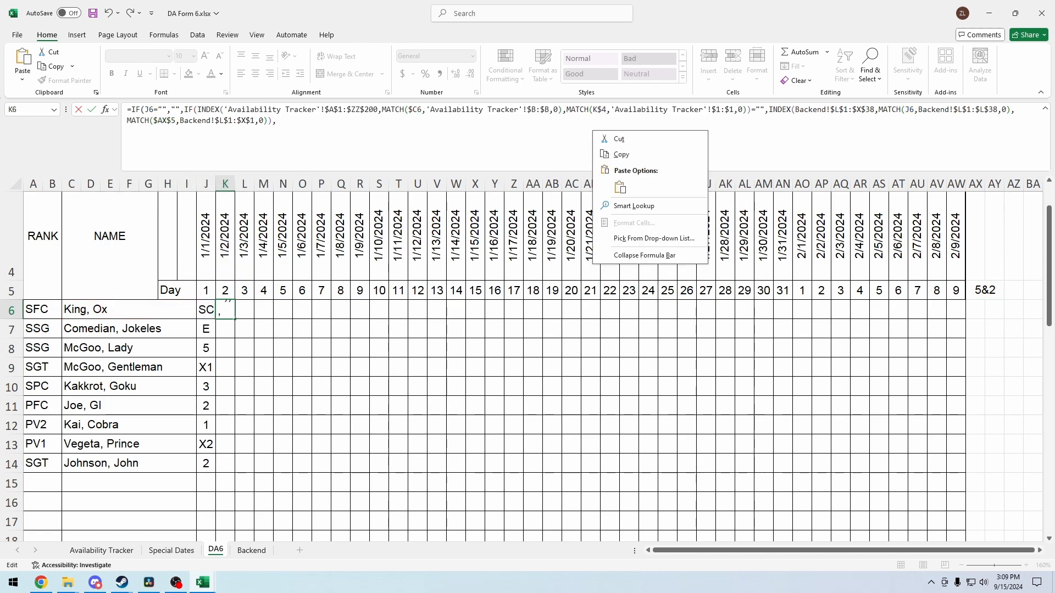
click(620, 187)
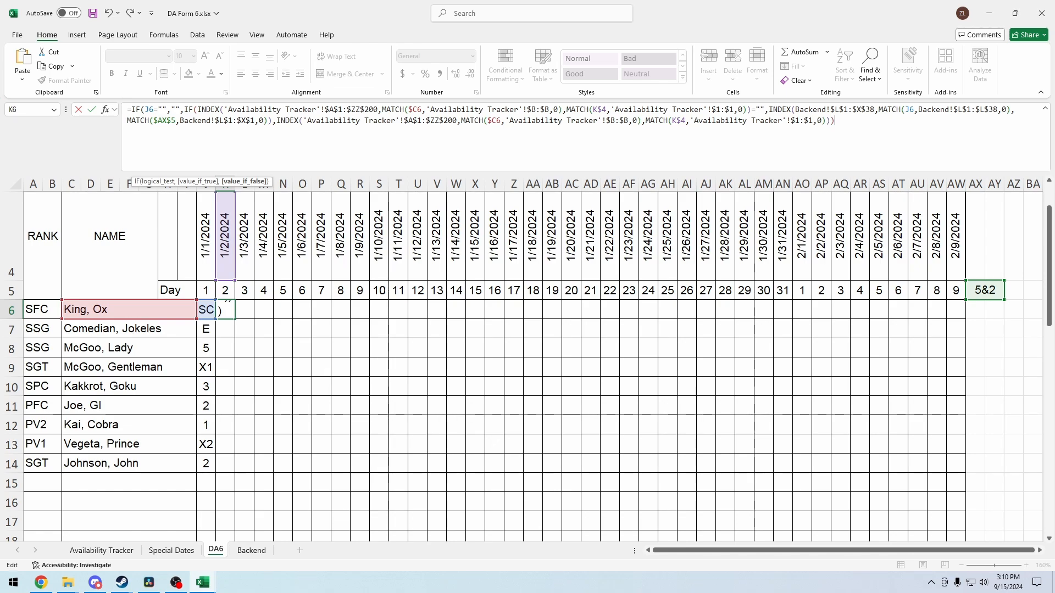
text())
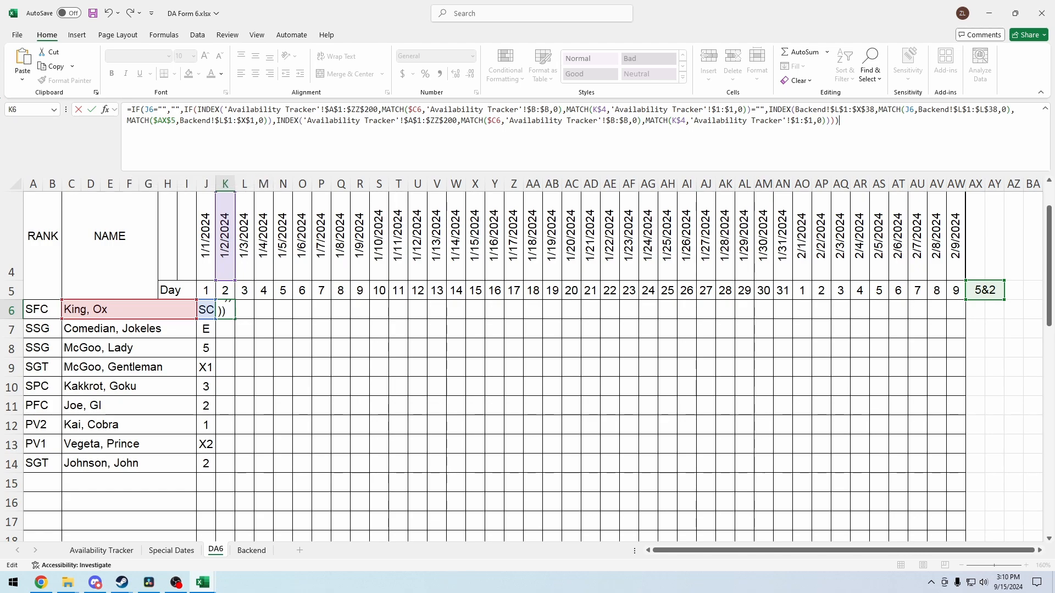
key(Return)
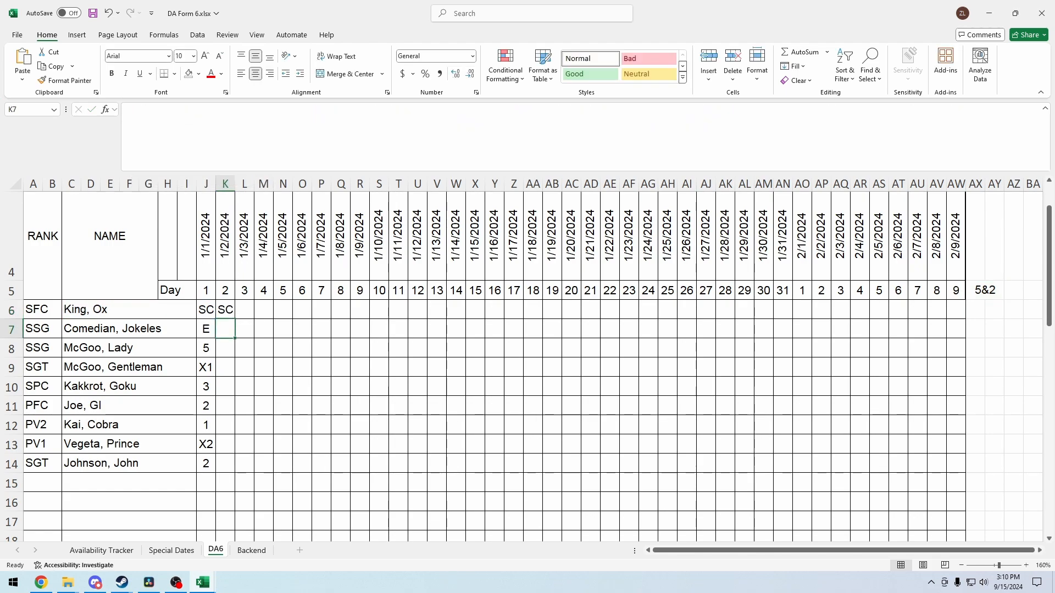
Fill the K6 formula across row 6 through the 2/9/2024 column AW.
key(Up)
drag(234, 319, 958, 317)
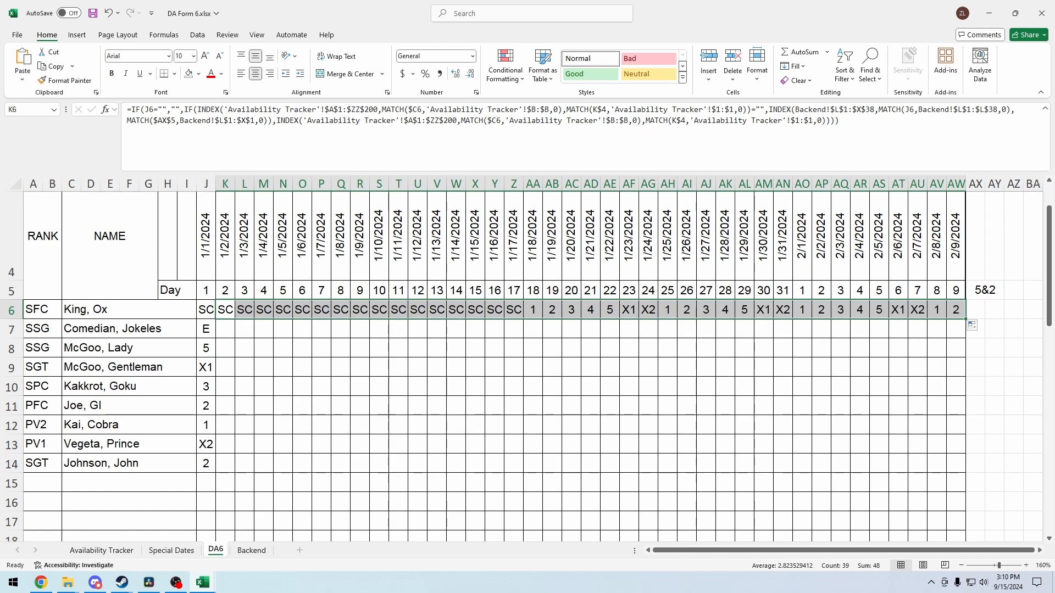
key(Right)
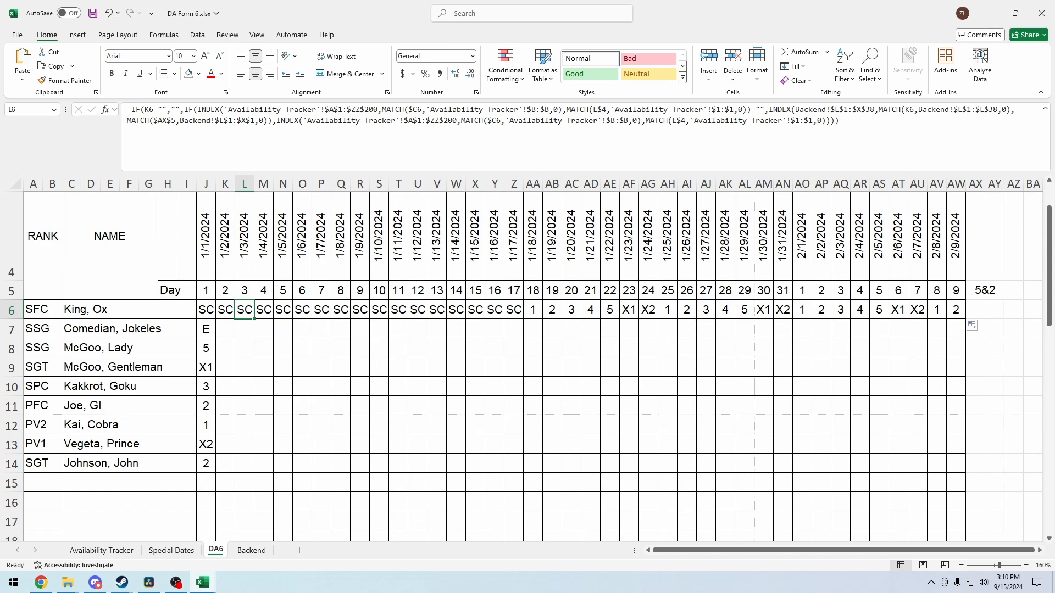
Compare the row 6 results with the first person's Availability Tracker entries and leave dates in Special Dates.
click(101, 551)
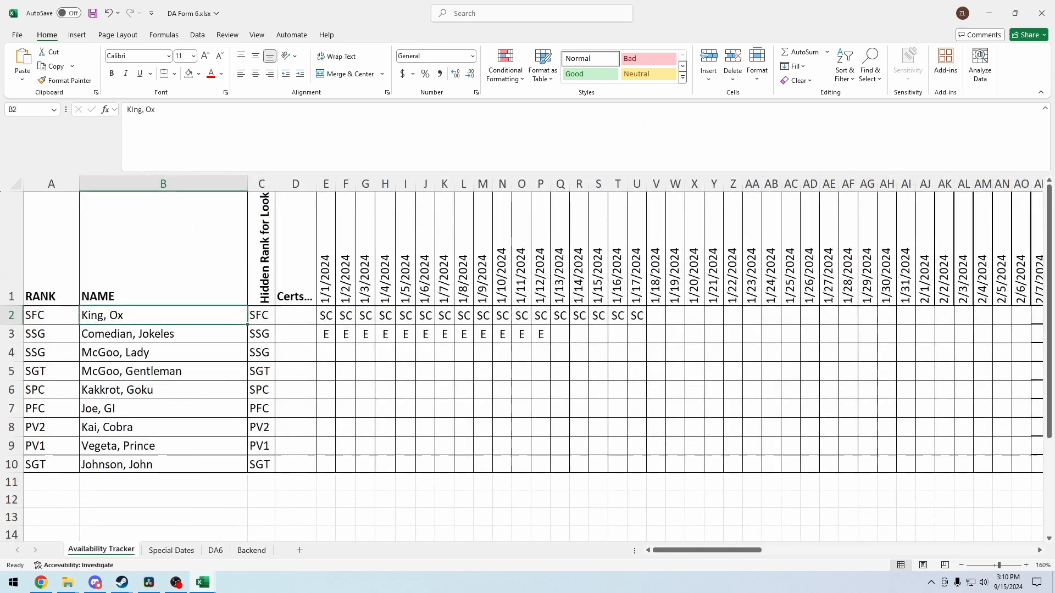
click(346, 315)
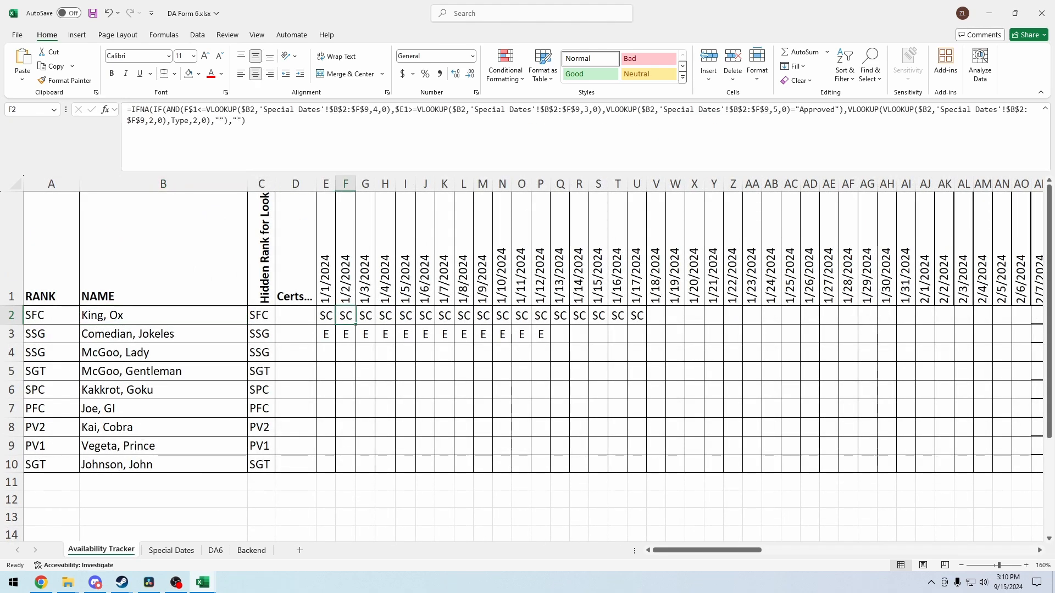
click(365, 316)
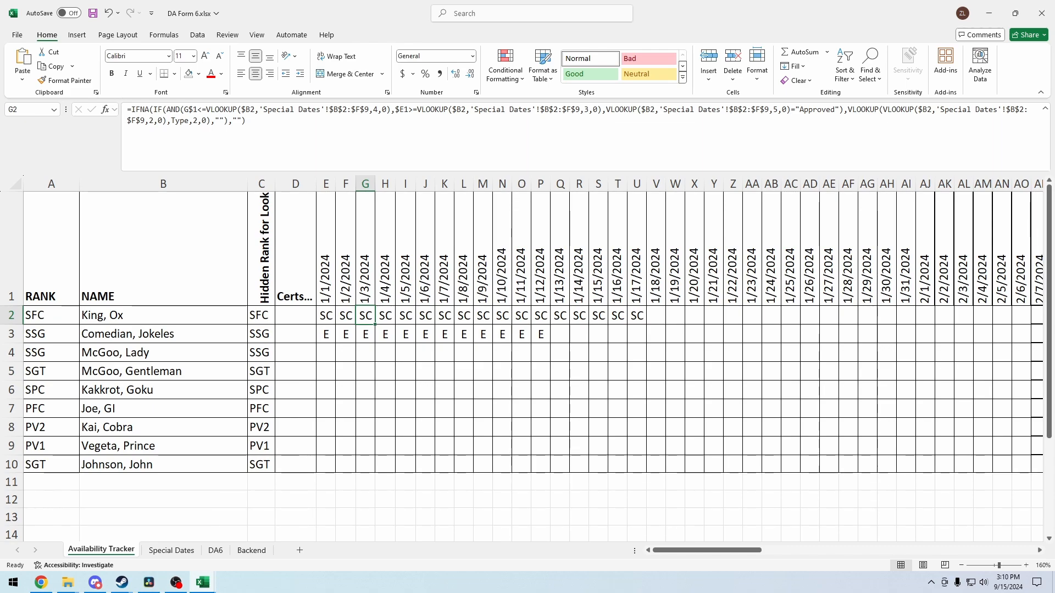
click(675, 315)
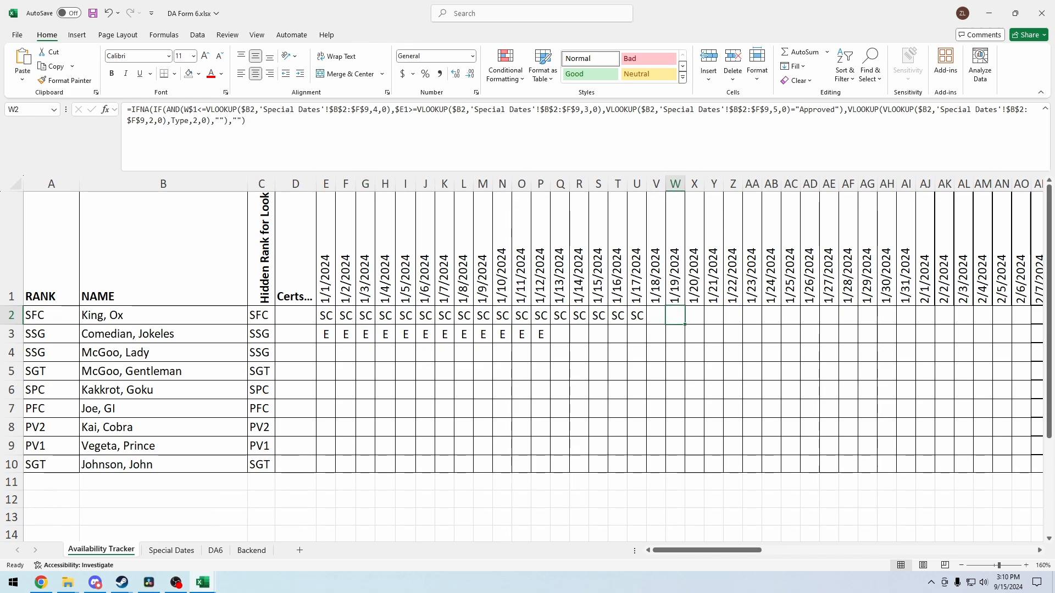
click(171, 551)
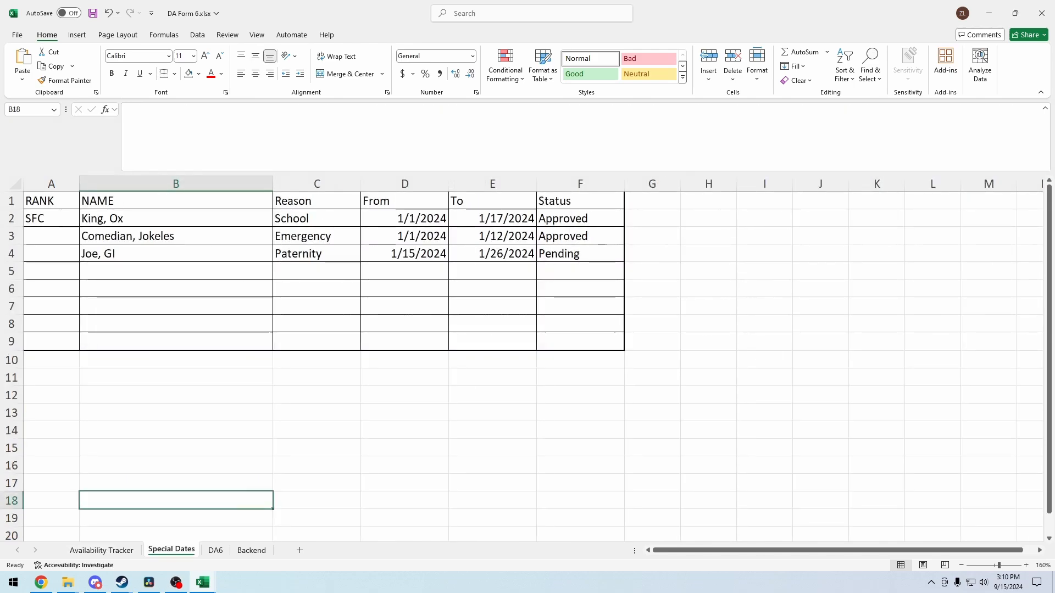
click(215, 550)
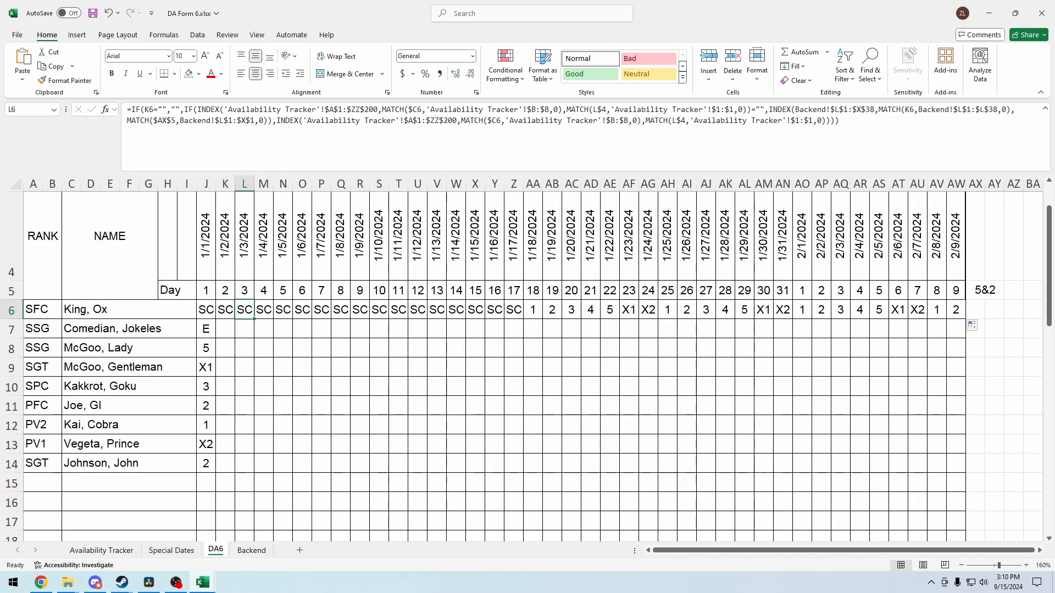
Examine the status codes in the Backend rotation table, especially the SC row's next-day values across the rotation patterns.
click(251, 550)
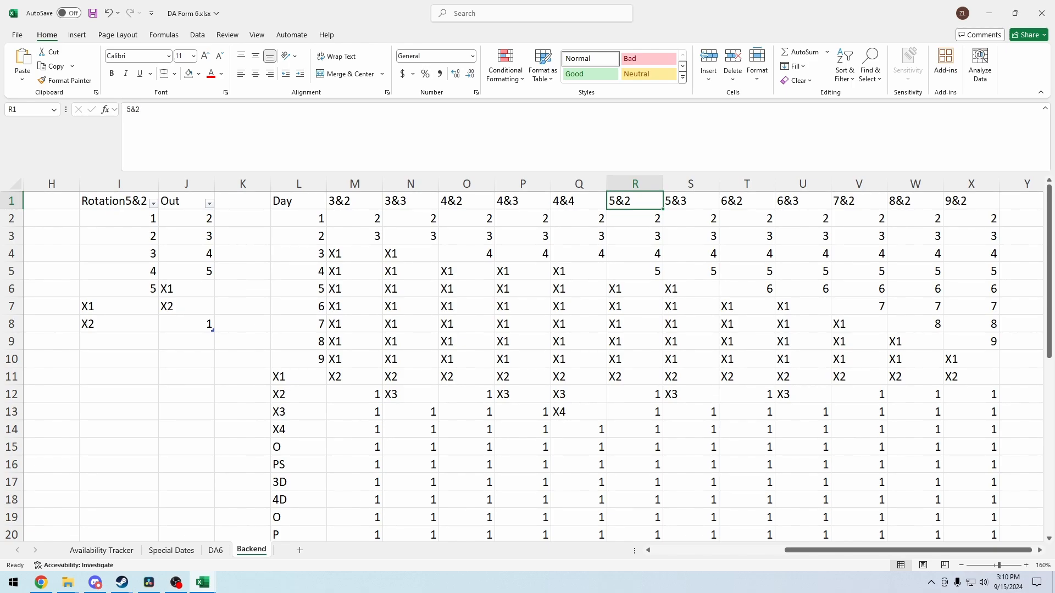
scroll(527, 363, down, 5)
scroll(527, 362, down, 2)
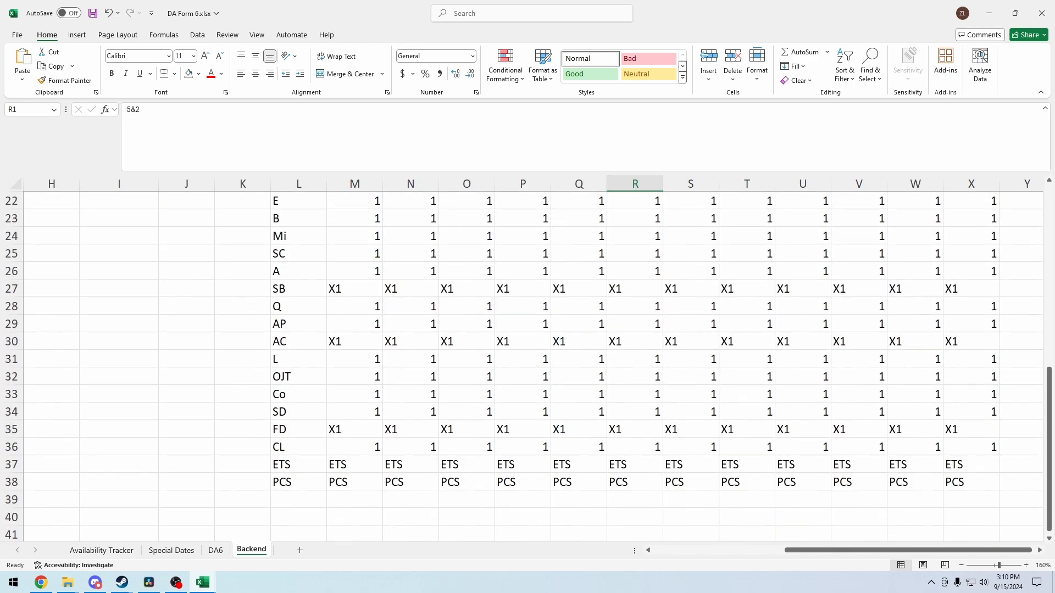
scroll(528, 362, up, 2)
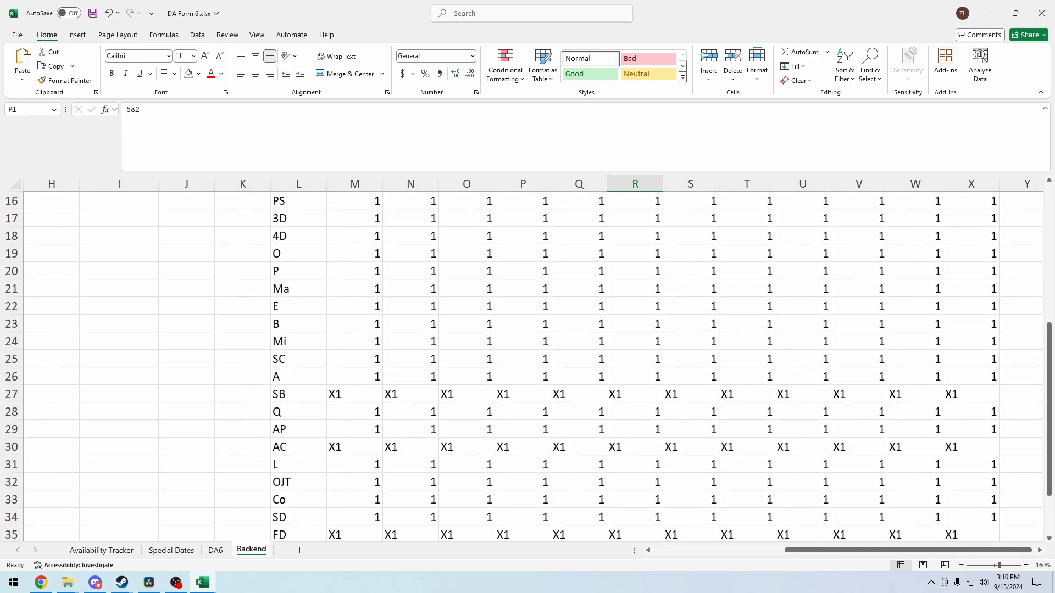
scroll(528, 362, up, 1)
scroll(528, 363, down, 2)
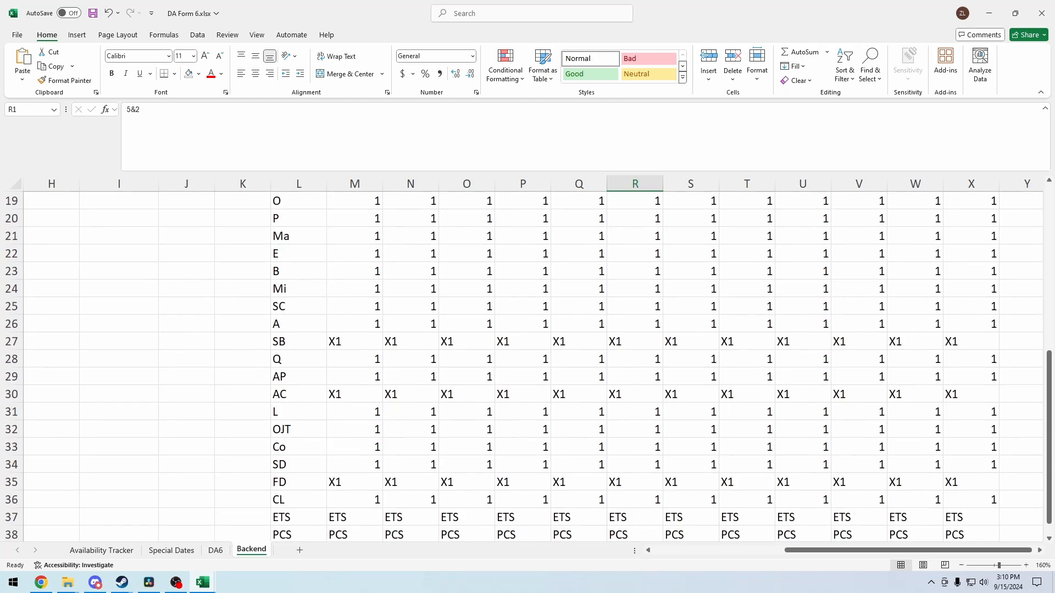
scroll(528, 362, up, 3)
scroll(528, 363, down, 3)
scroll(527, 362, down, 1)
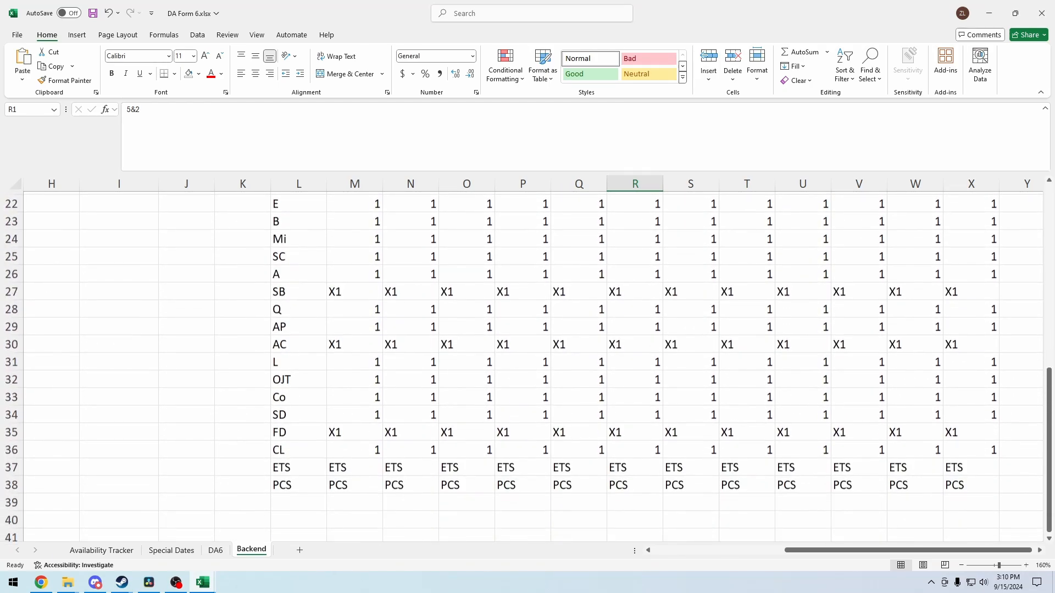
click(298, 324)
scroll(298, 324, up, 1)
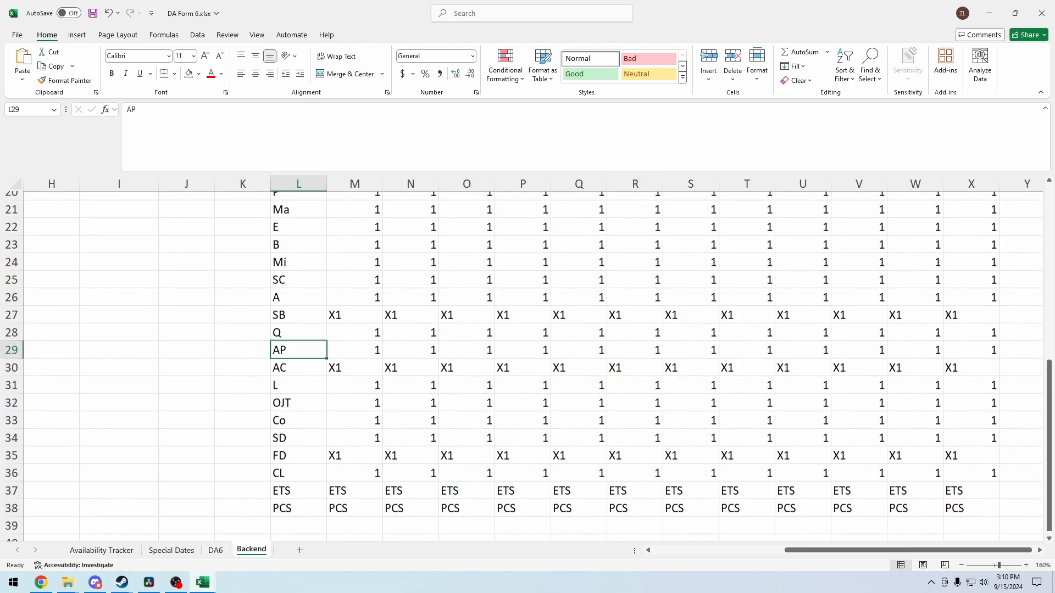
click(298, 307)
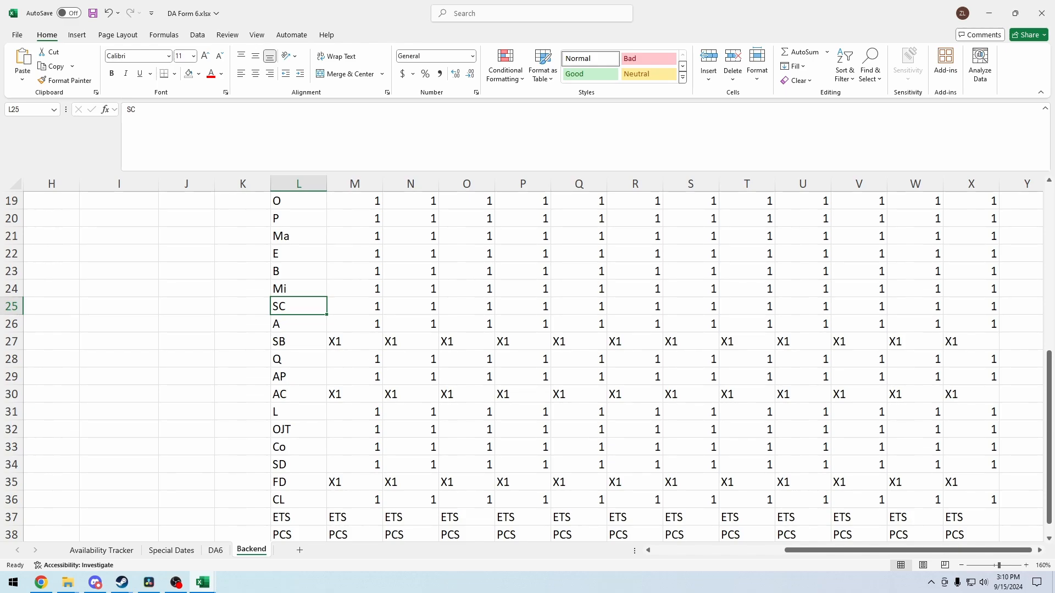
drag(355, 307, 803, 306)
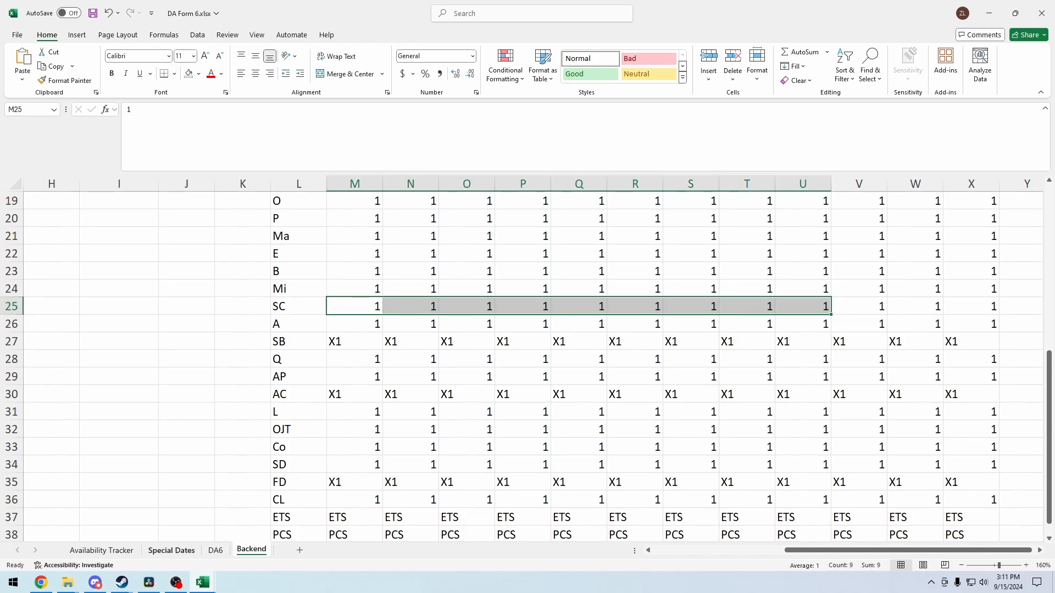
On the DA6 sheet, fill the row 6 formulas in K6:AW6 down through row 45.
click(215, 551)
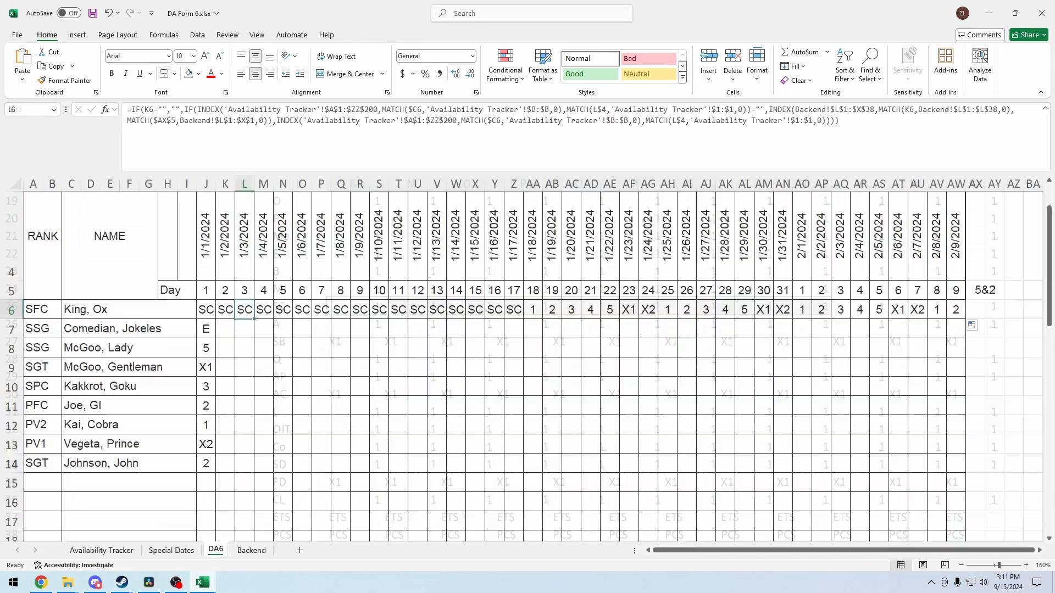
click(533, 310)
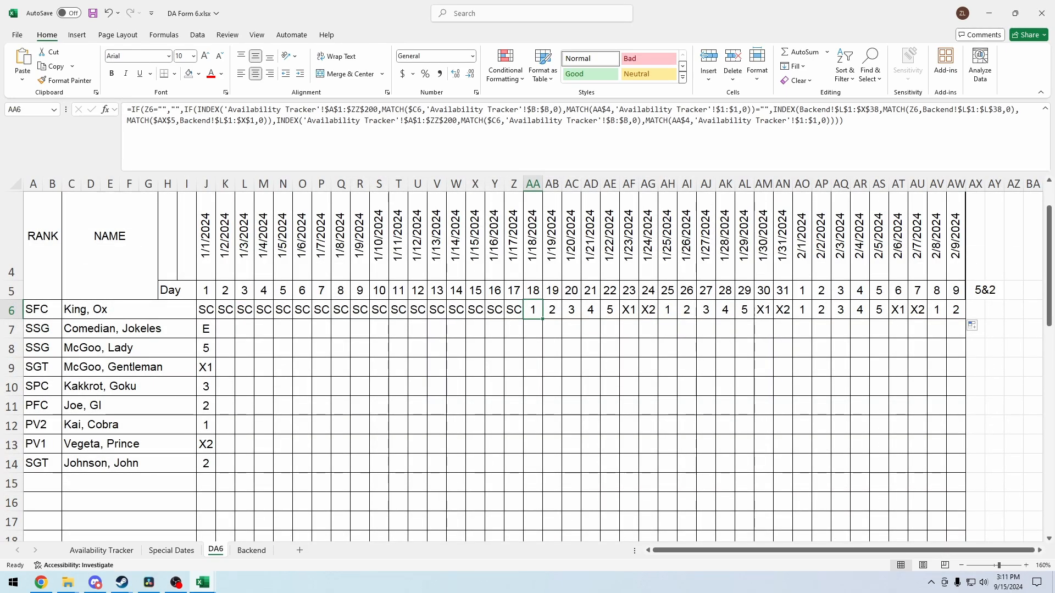
click(553, 310)
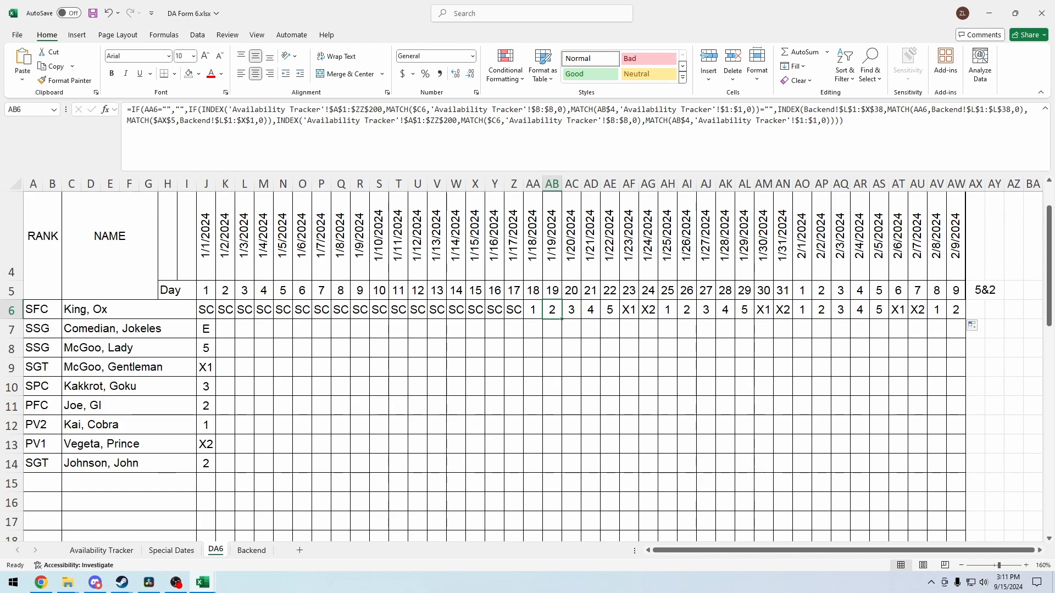
click(206, 310)
drag(225, 310, 956, 310)
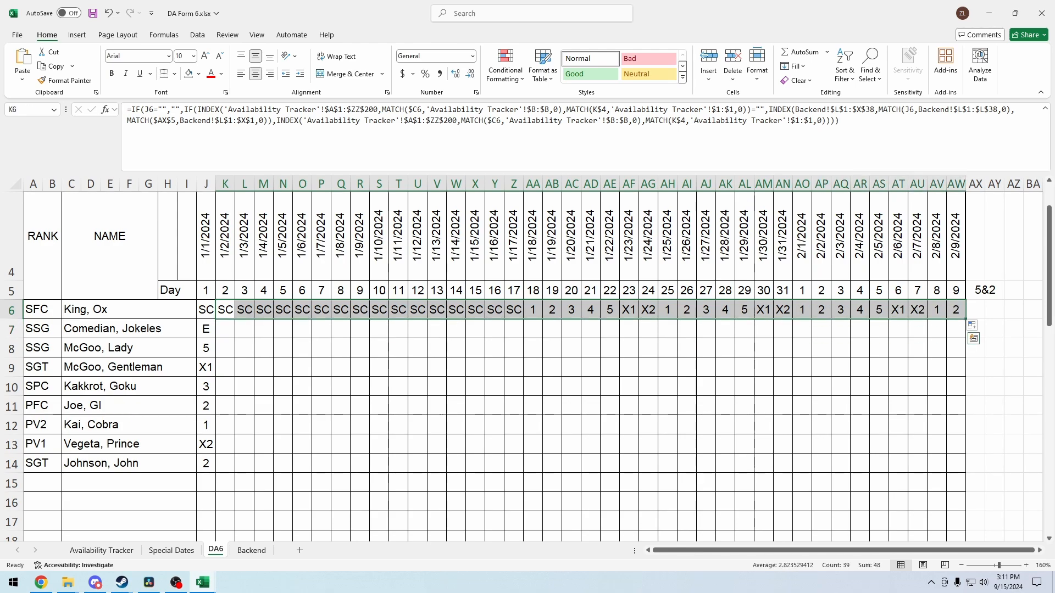
drag(965, 318, 965, 518)
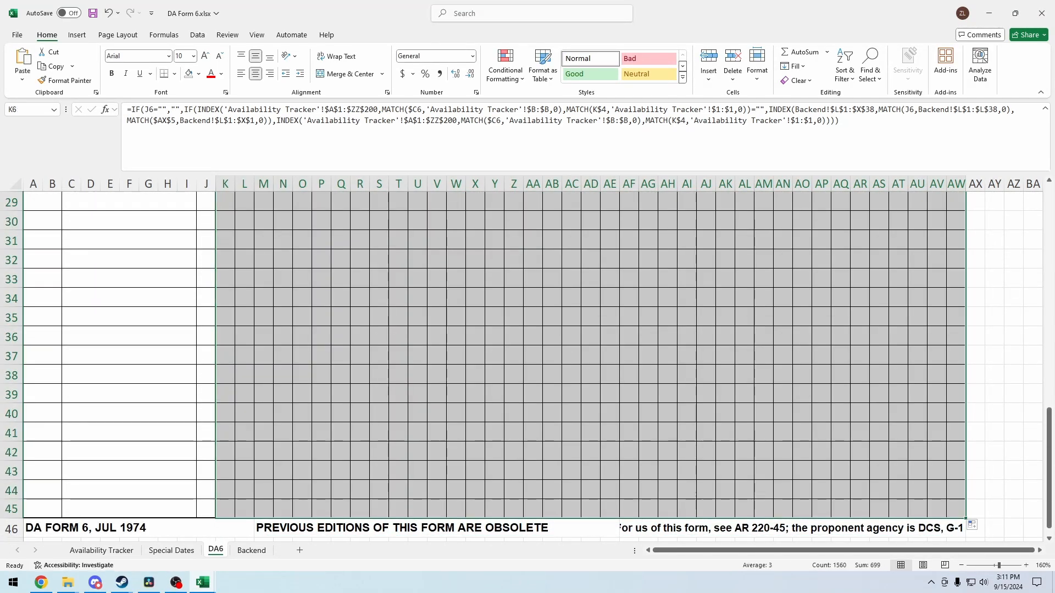
scroll(528, 357, up, 10)
scroll(528, 357, down, 1)
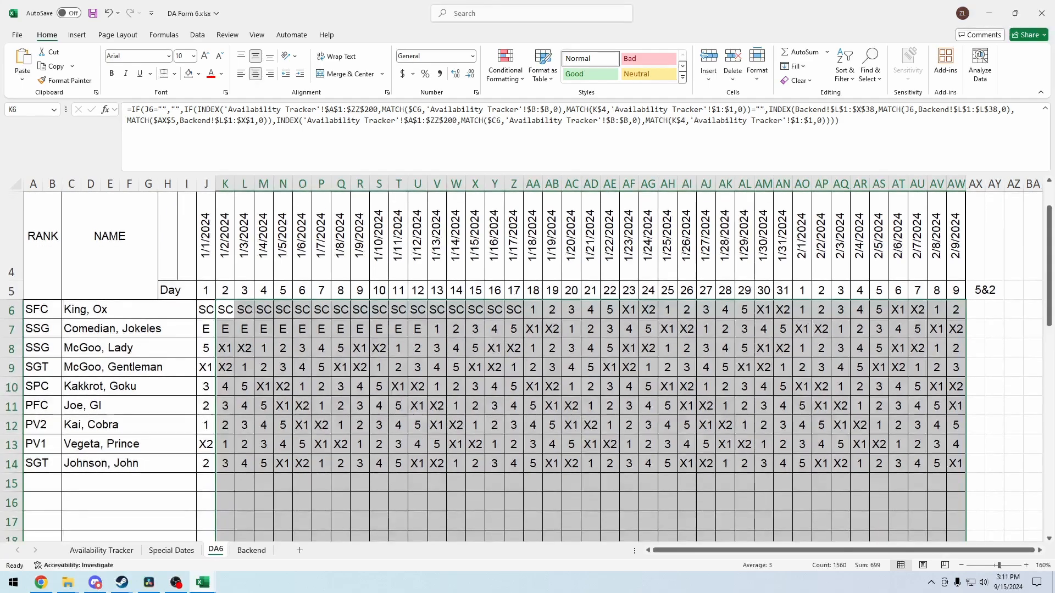
click(668, 362)
click(985, 290)
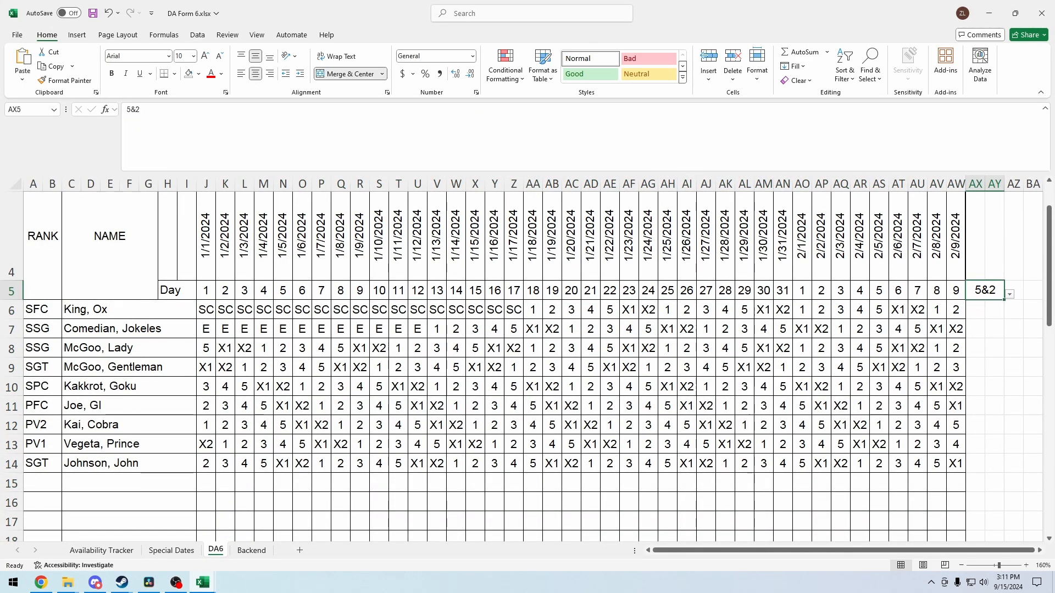
click(995, 329)
click(984, 290)
click(975, 310)
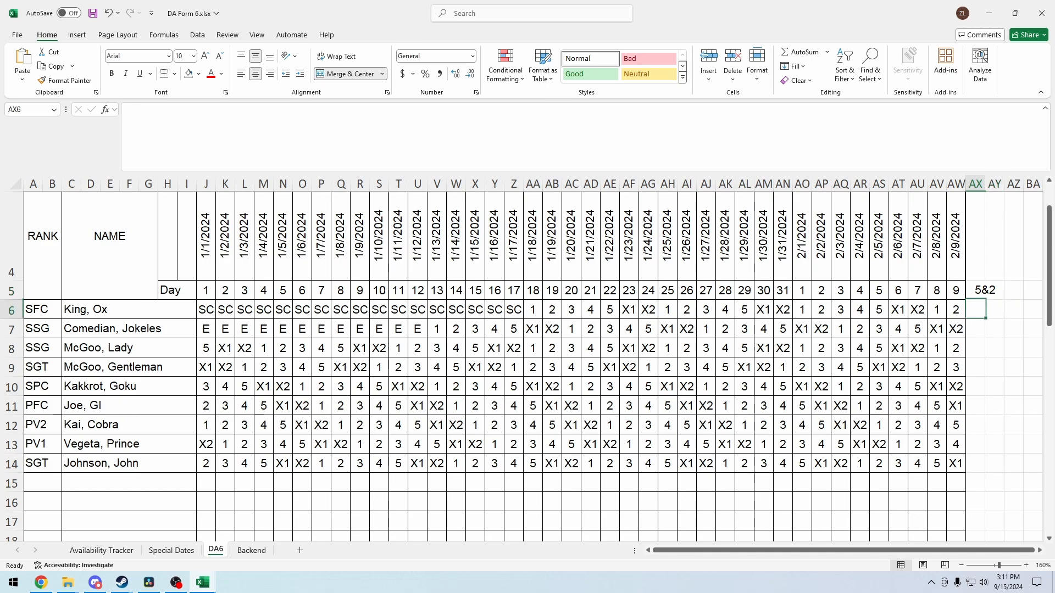
Define a workbook-level name Rotation for the full rotation table in Backend L1:X38.
click(251, 550)
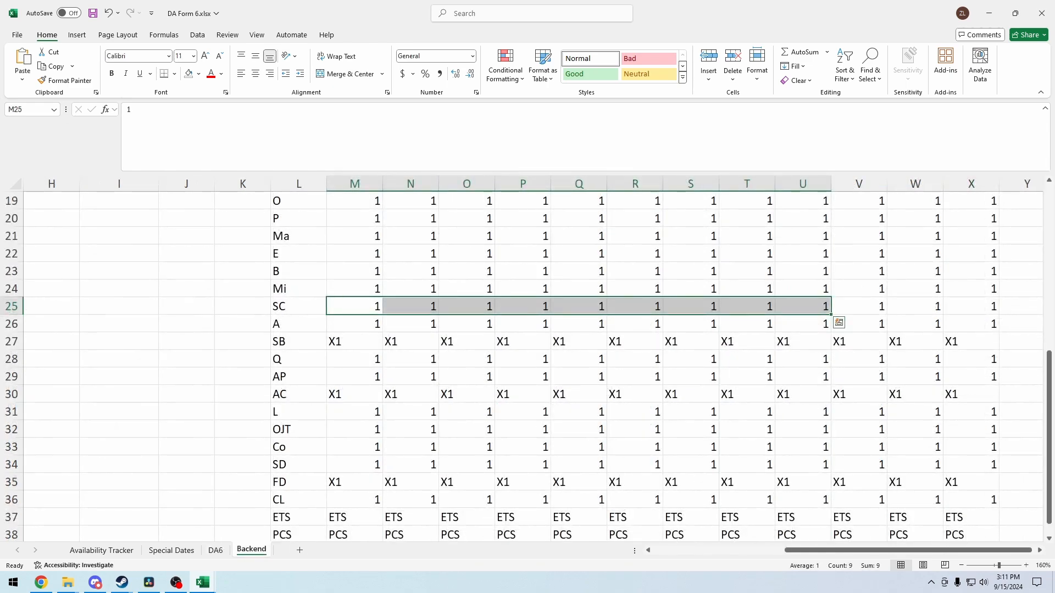
scroll(528, 363, up, 6)
drag(296, 202, 998, 487)
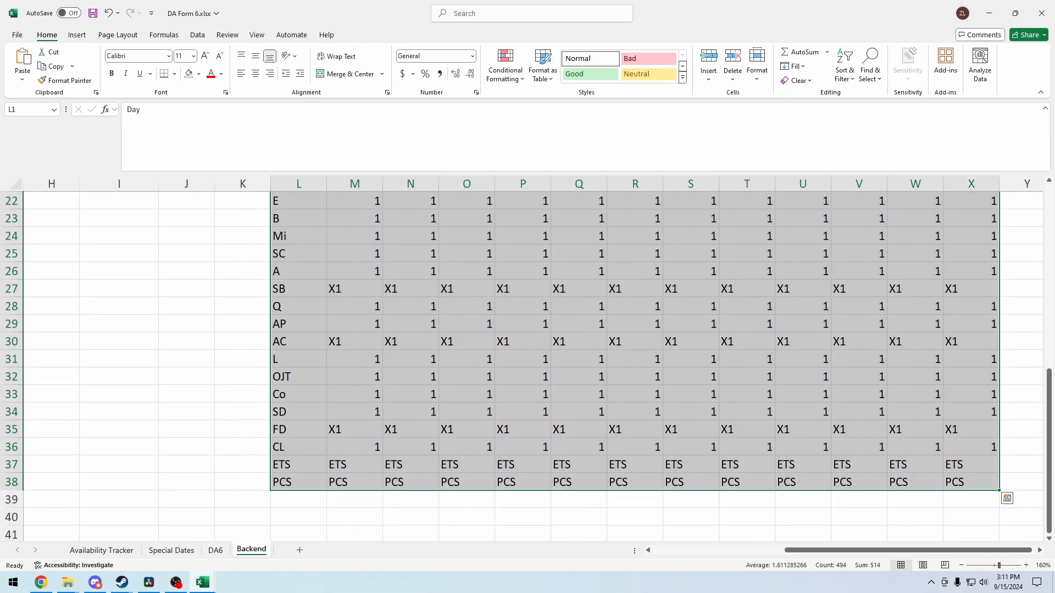
scroll(528, 363, up, 7)
key(ctrl+F3)
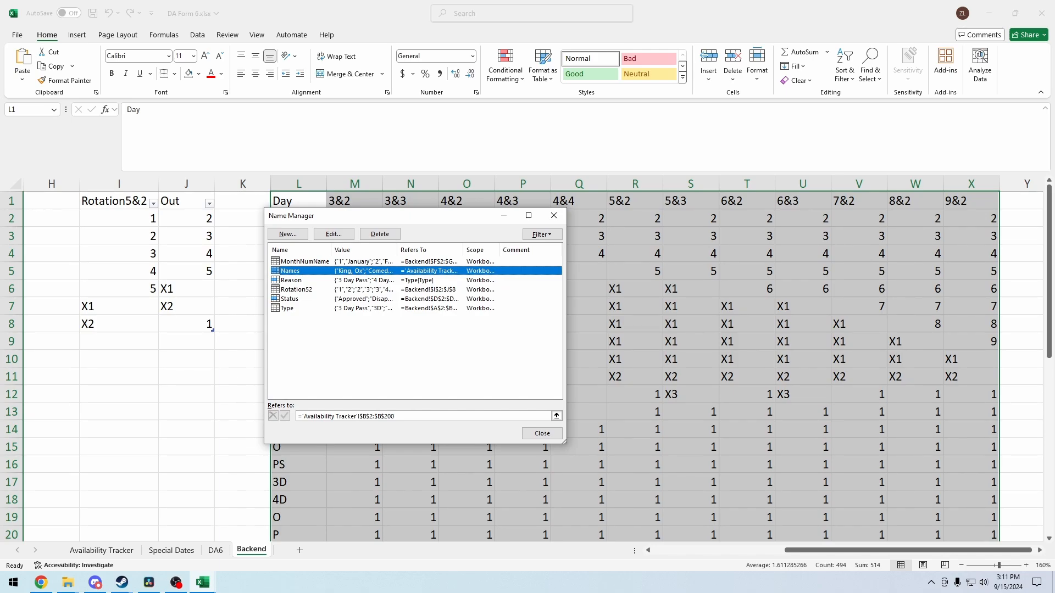
key(alt+n)
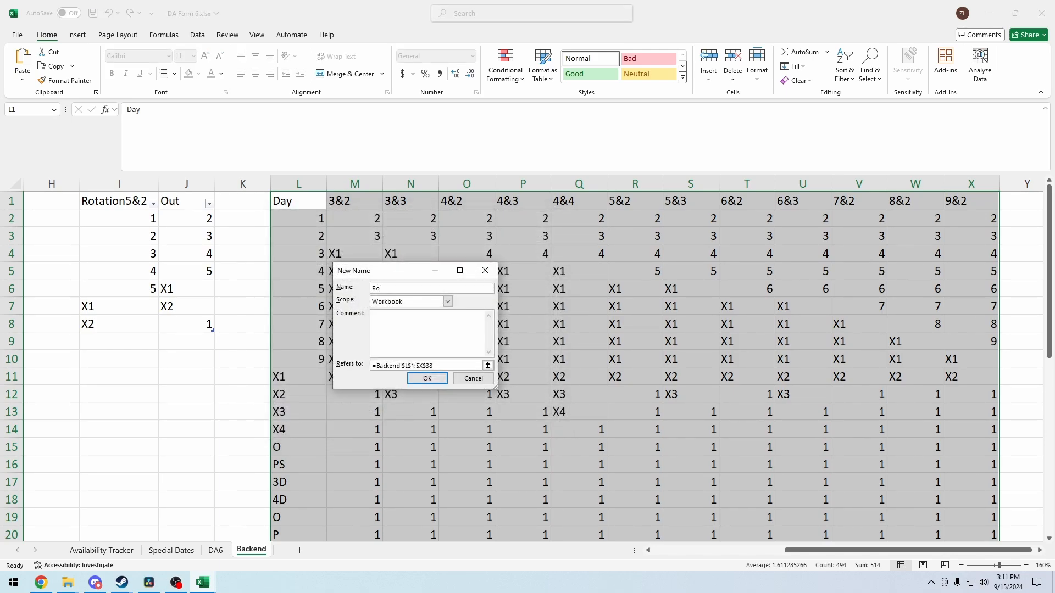
text(Rotation)
key(Return)
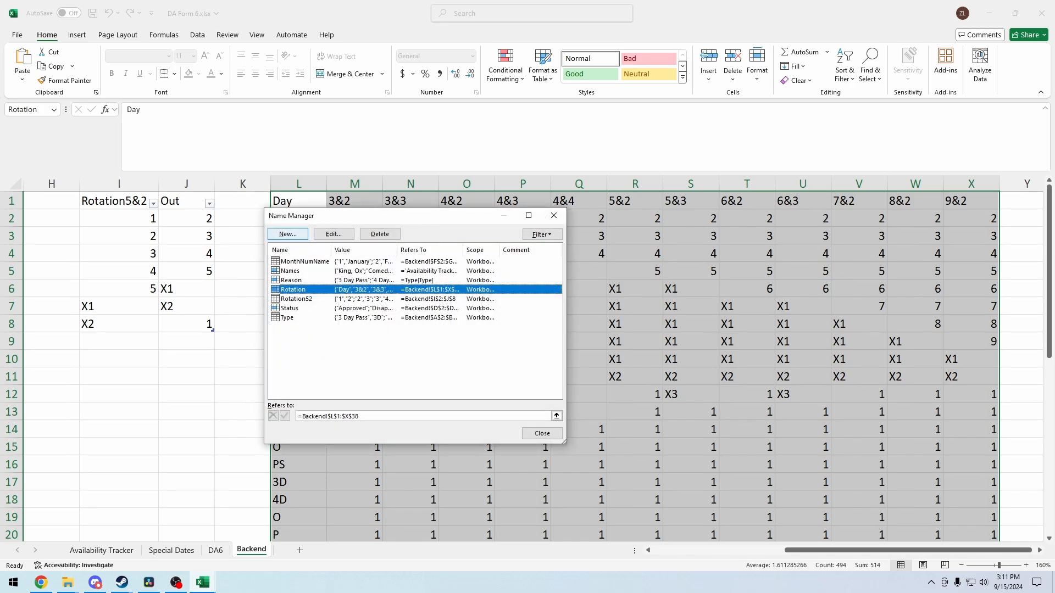
key(Escape)
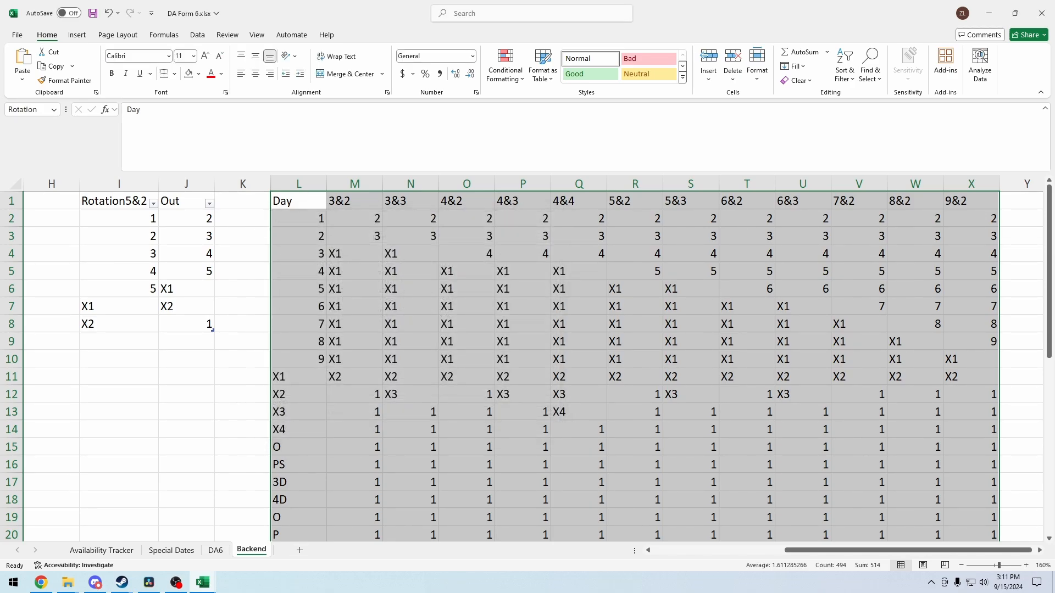
In DA6 cell AA6, replace the Backend!$L$1:$X$38 array in the formula with the named range Rotation.
key(ctrl+Page_Up)
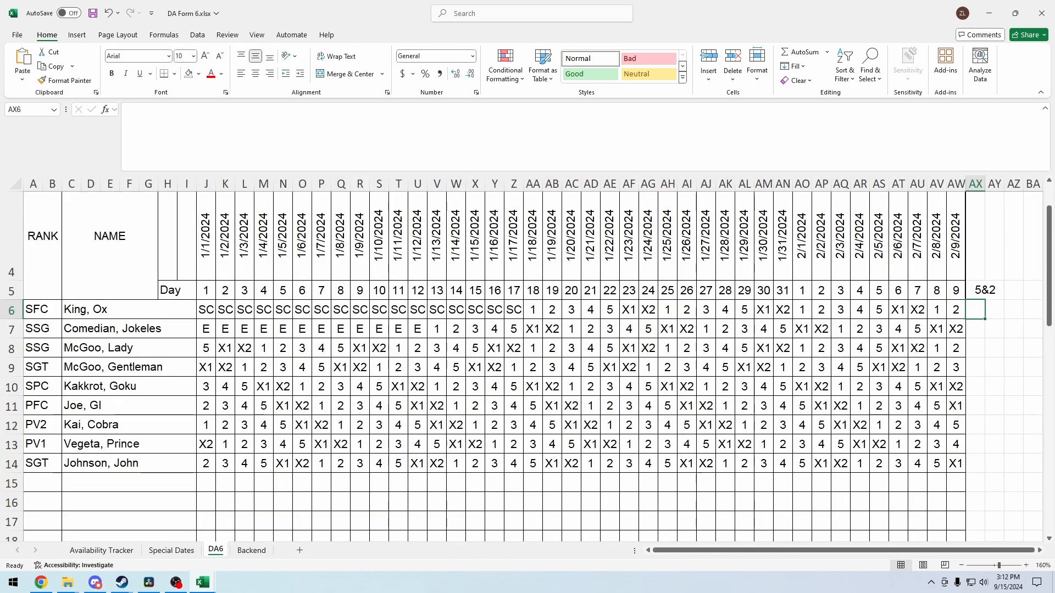
click(533, 310)
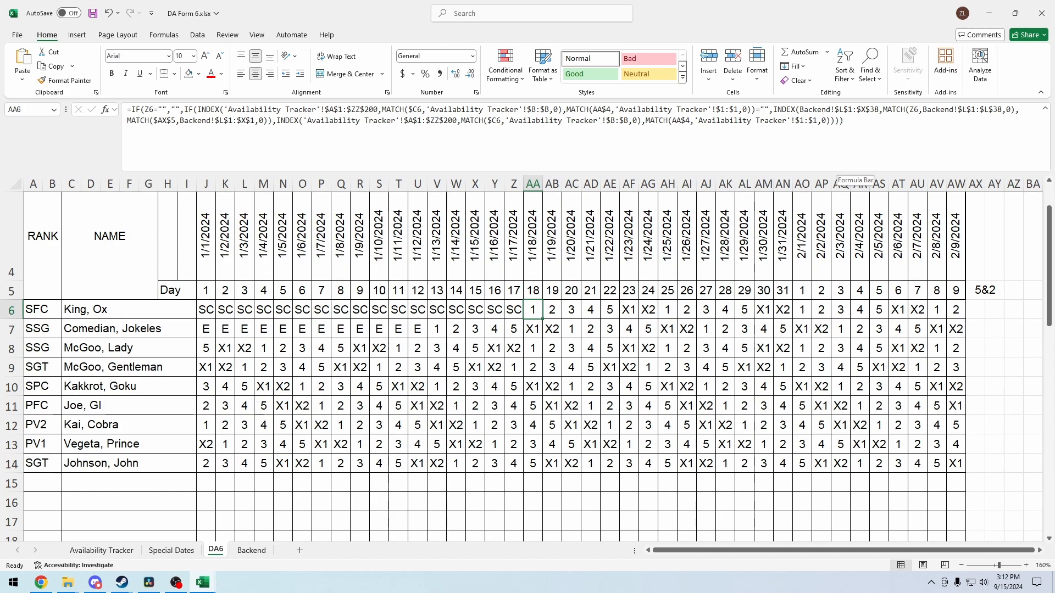
drag(799, 109, 879, 110)
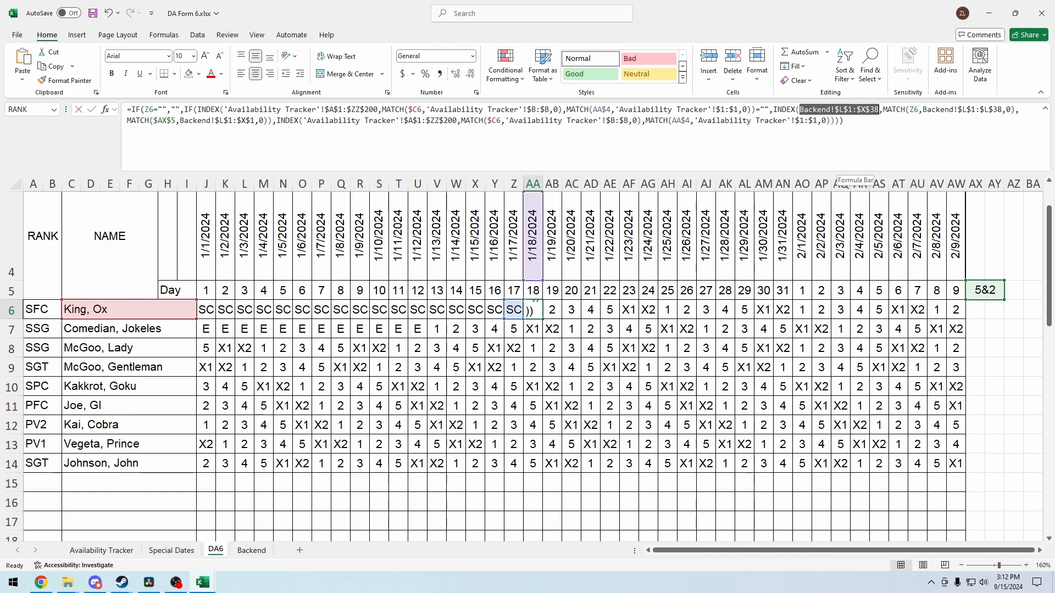
text(Rotat)
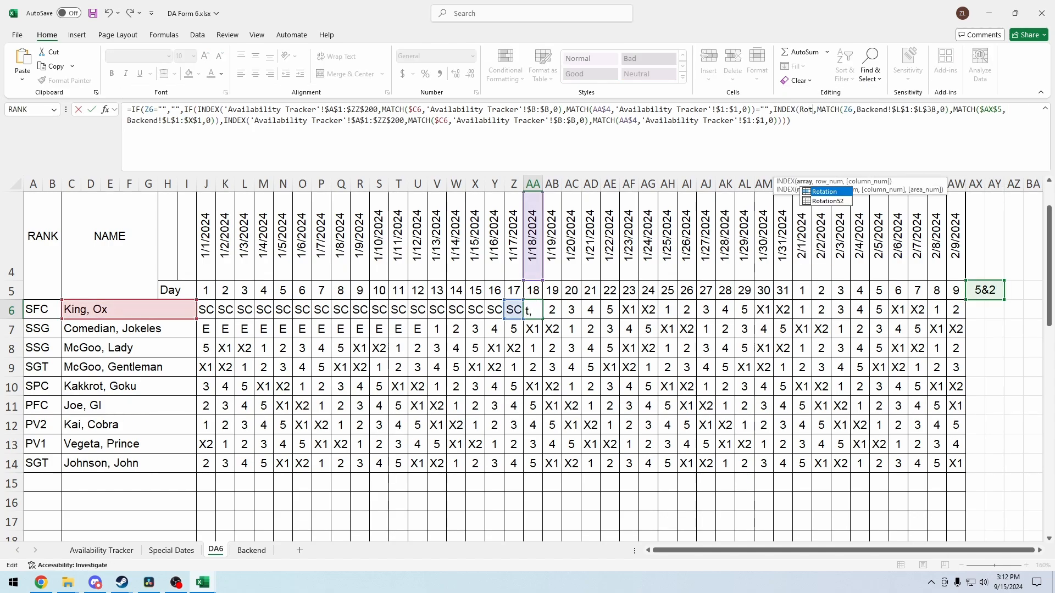
key(Tab)
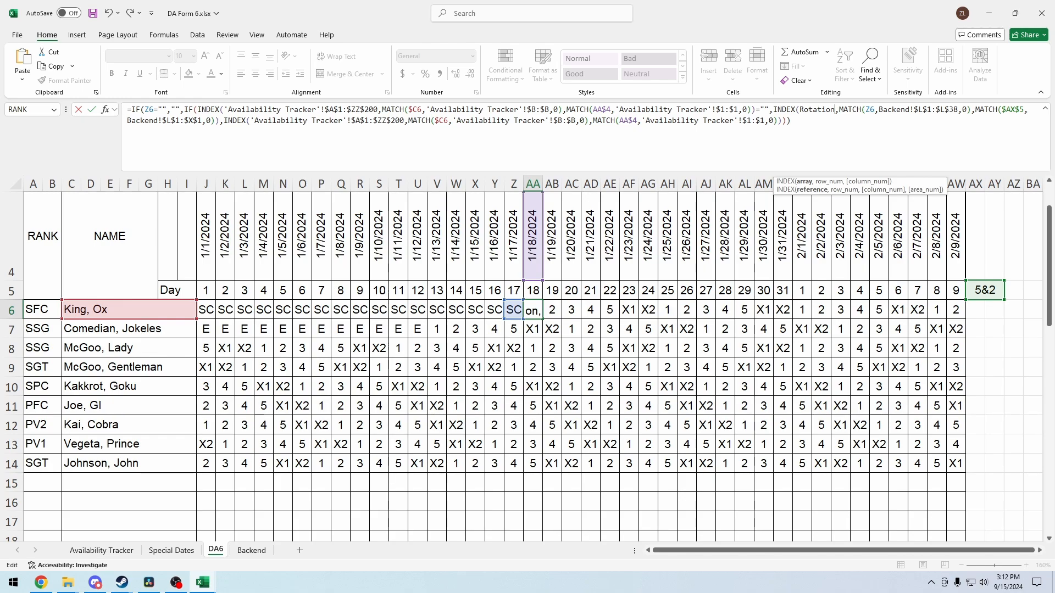
key(Return)
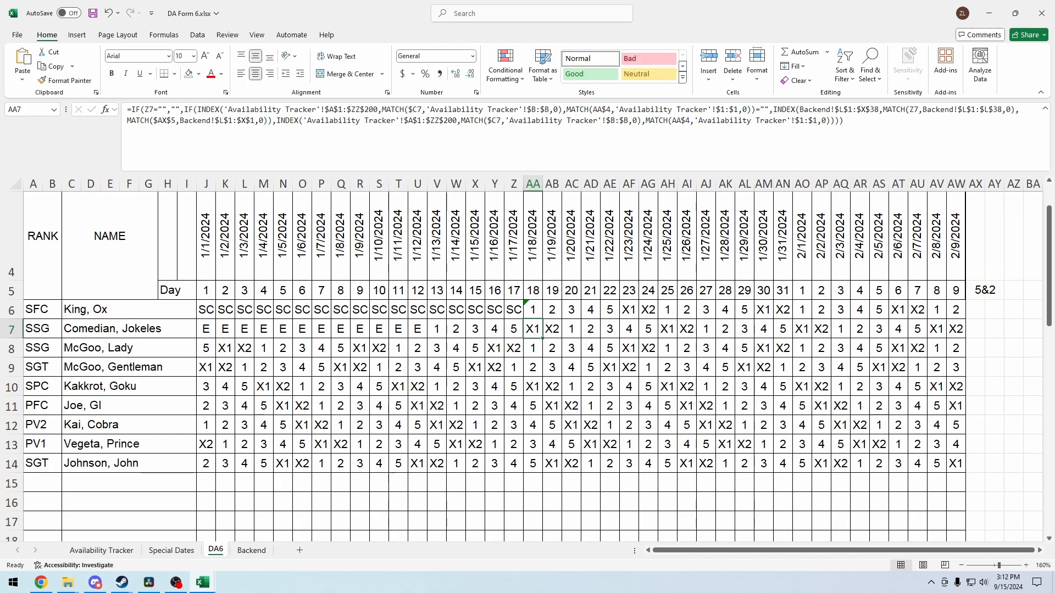
Fill the AA6 formula across K6:AW6, and copy that row's formulas down the roster rows.
click(534, 310)
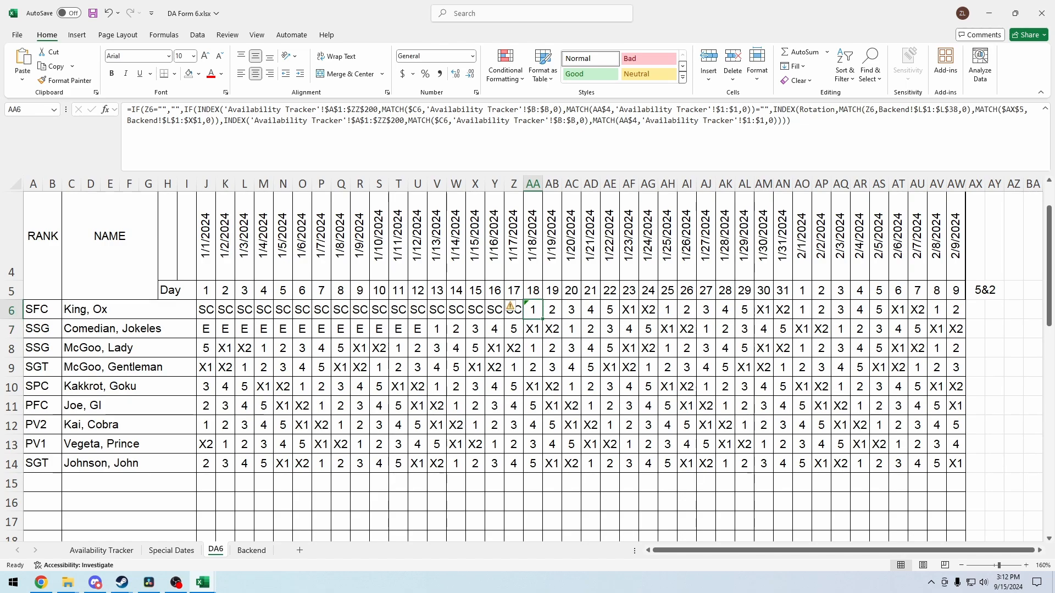
drag(543, 318, 959, 315)
click(225, 311)
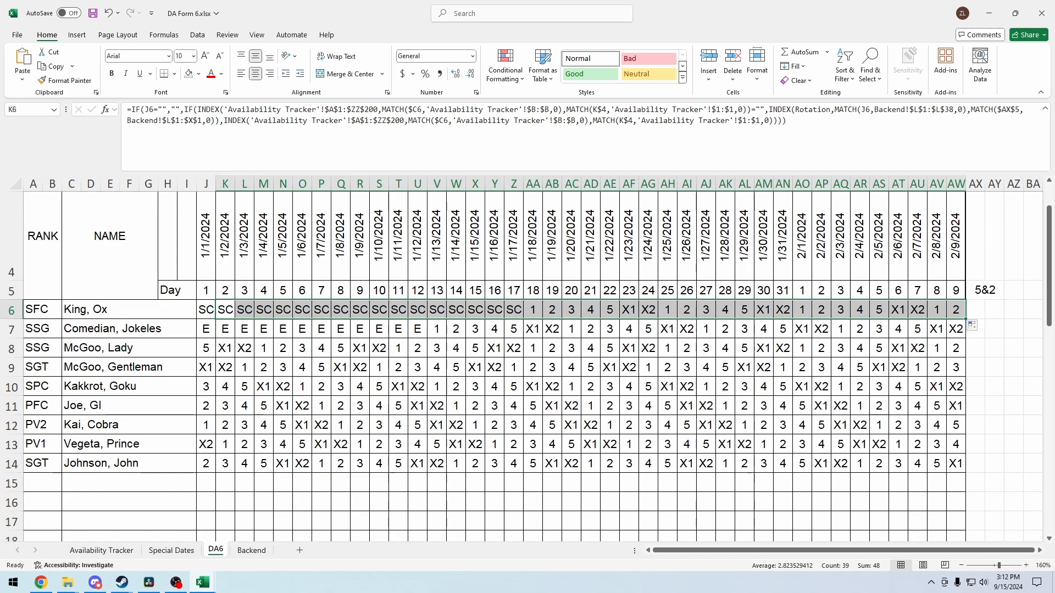
double_click(966, 318)
click(572, 329)
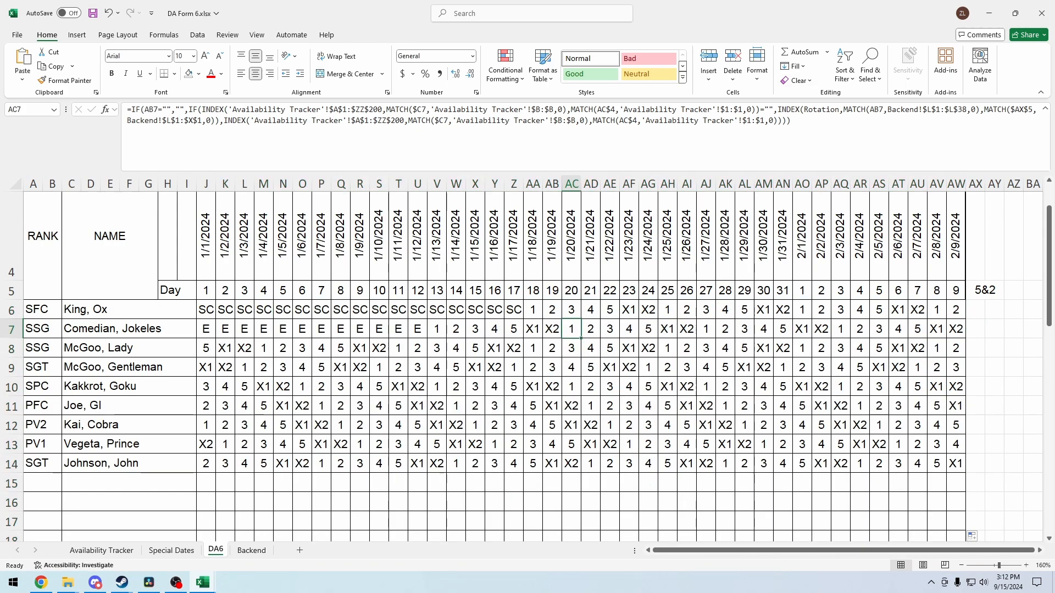
On Backend, start naming the Day column L1:L38, abandon it, and name the rotation header row L1:X1 RotSel.
click(251, 551)
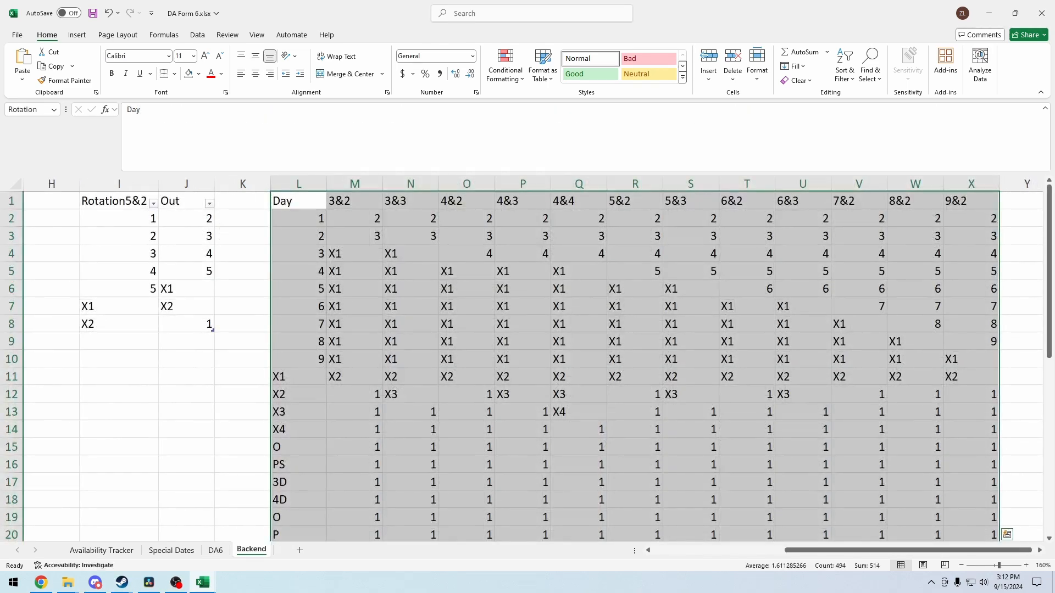
click(299, 219)
drag(298, 201, 330, 491)
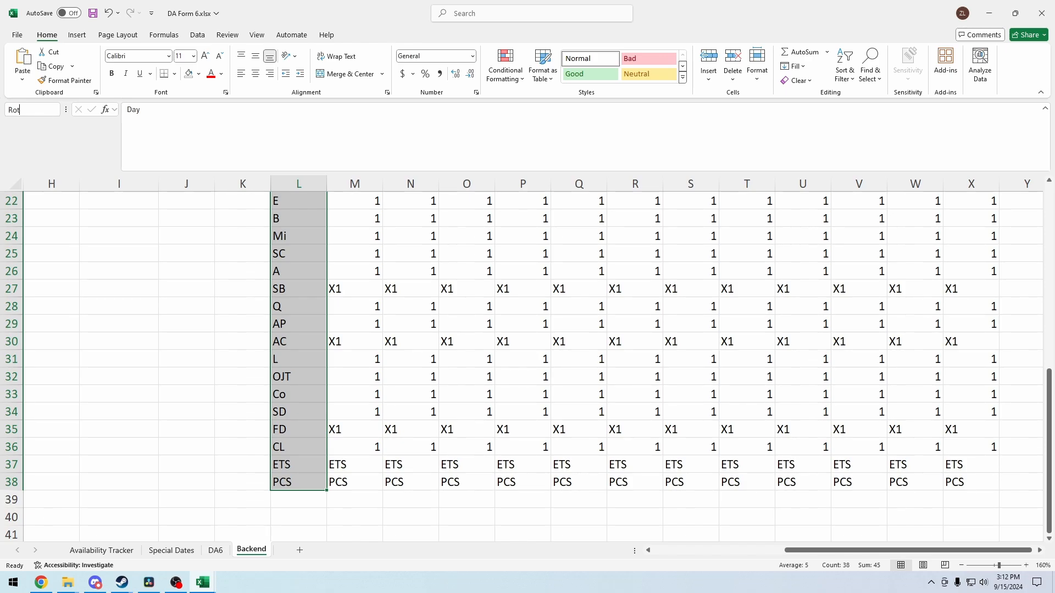
scroll(533, 362, up, 7)
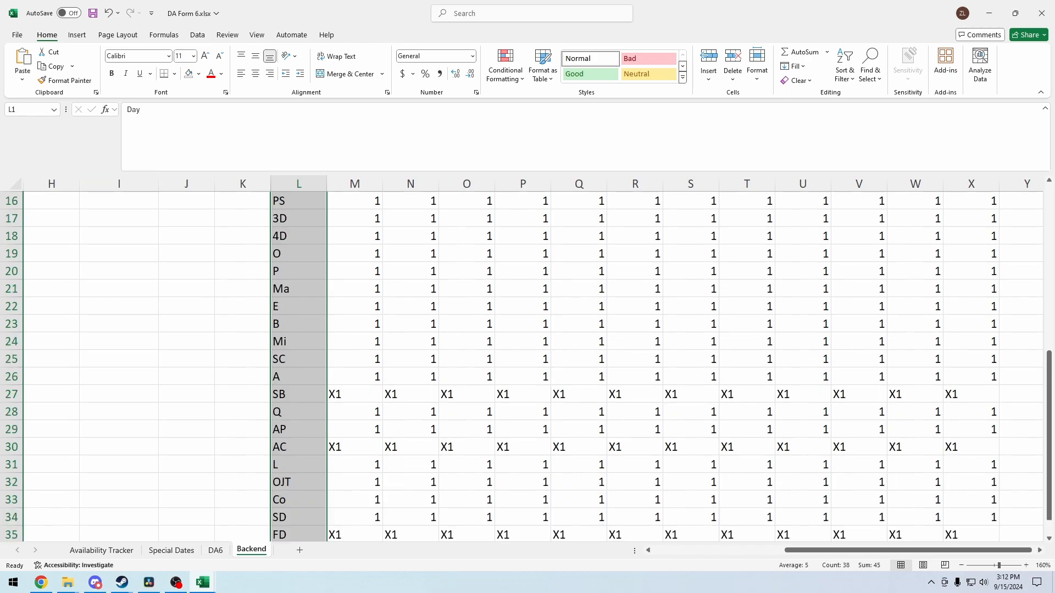
click(298, 236)
drag(299, 201, 971, 202)
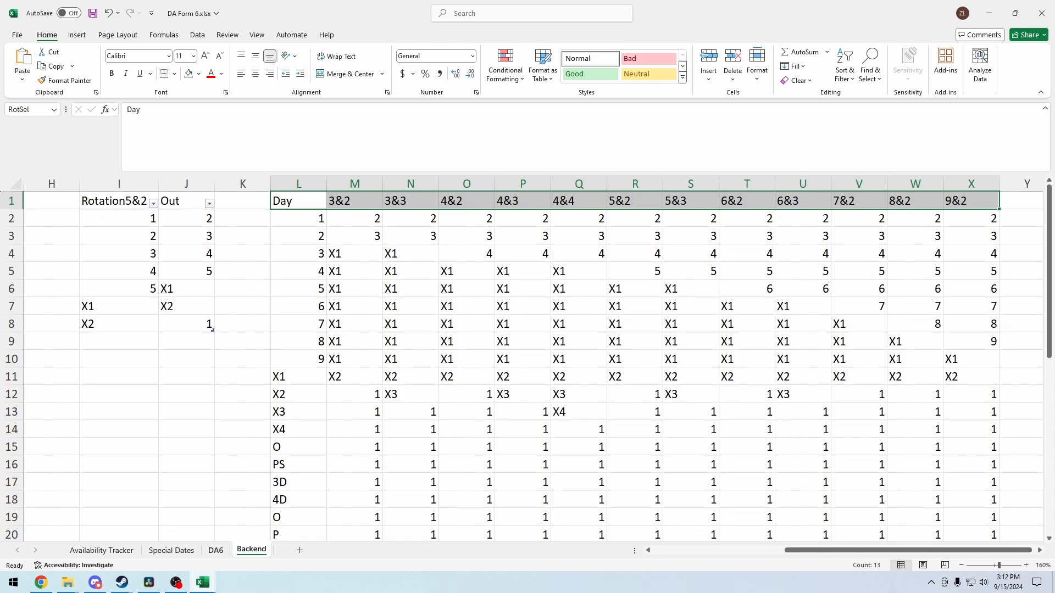
Replace the data validation source of the DA6 rotation selector AX5 with a list based on the named range RotSel.
key(ctrl+Page_Up)
click(985, 291)
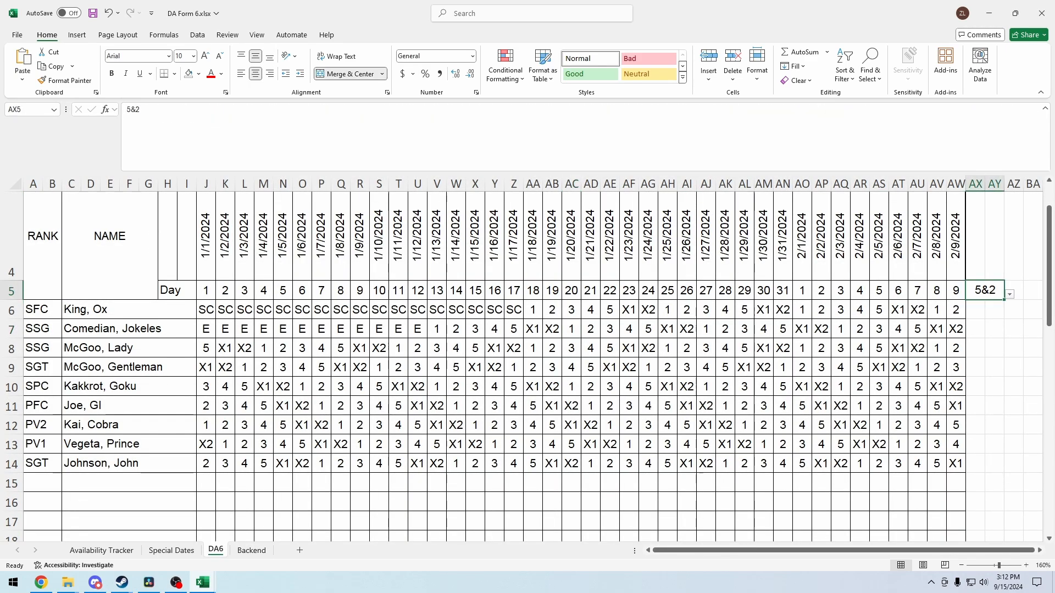
key(alt+d)
key(l)
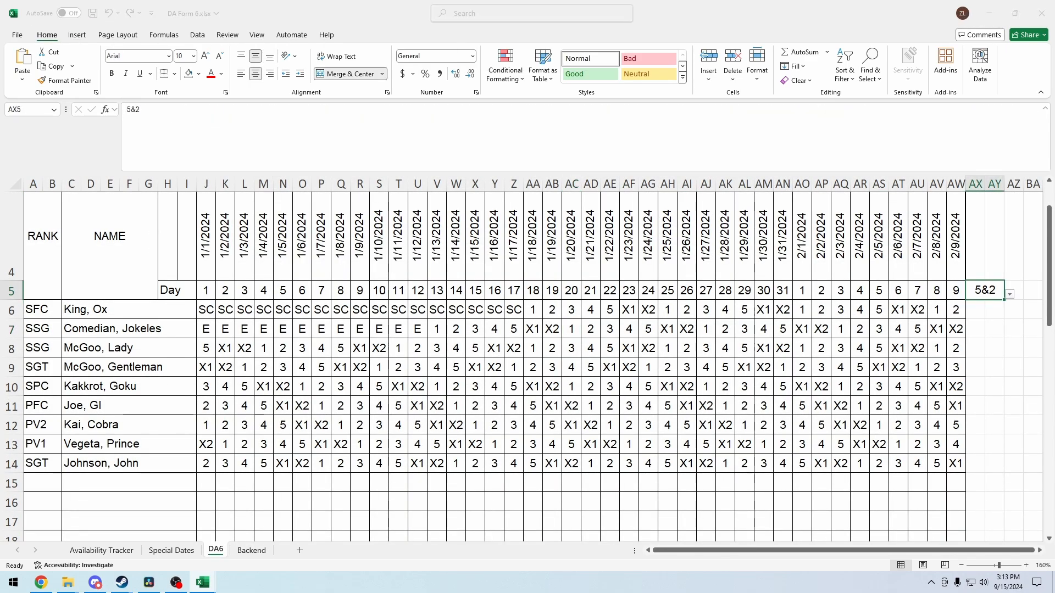
drag(360, 347, 323, 347)
key(BackSpace)
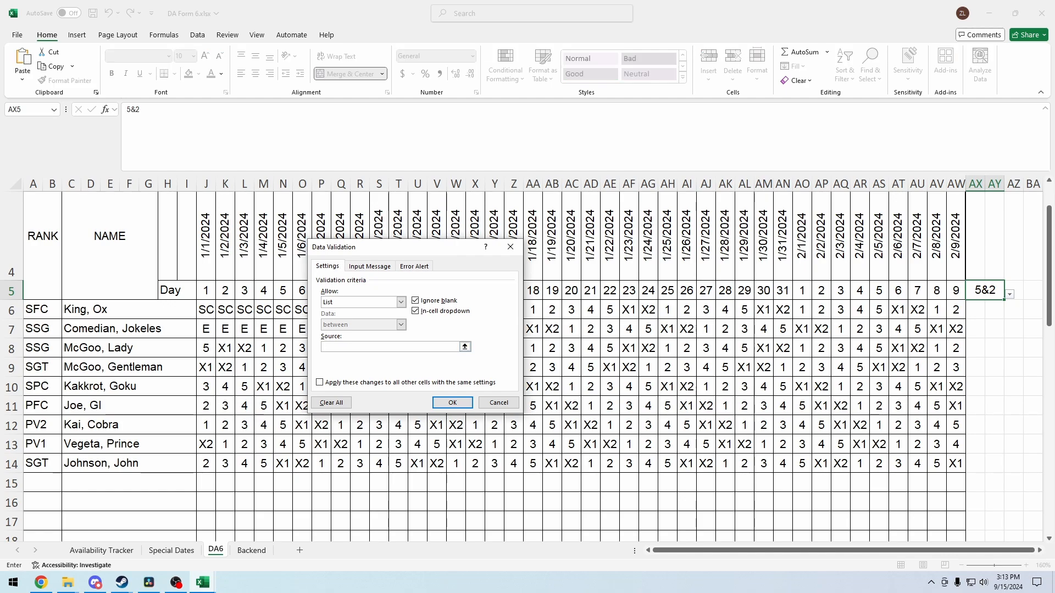
click(401, 302)
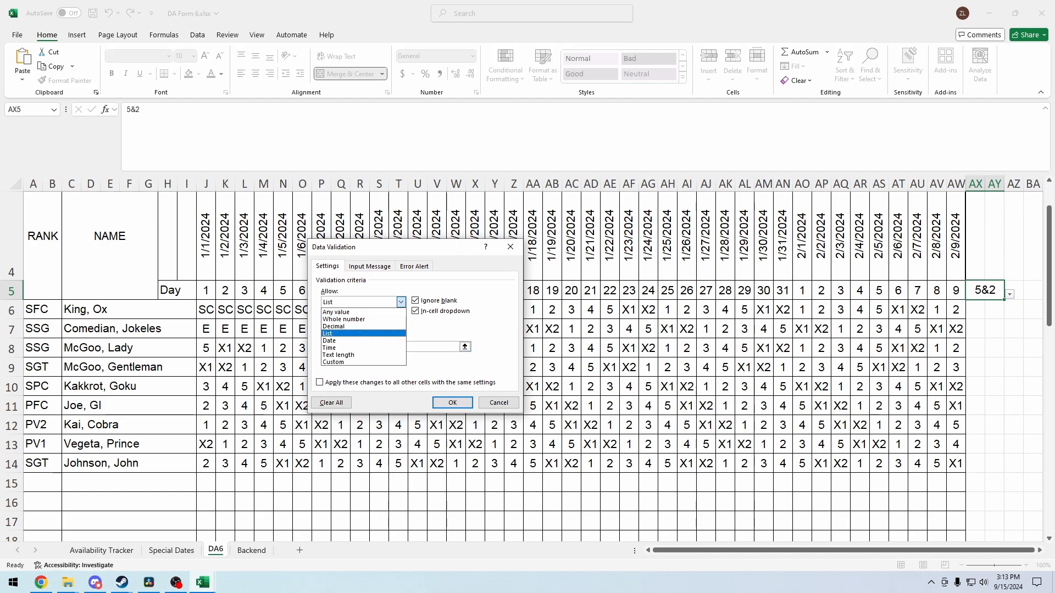
click(357, 333)
click(389, 347)
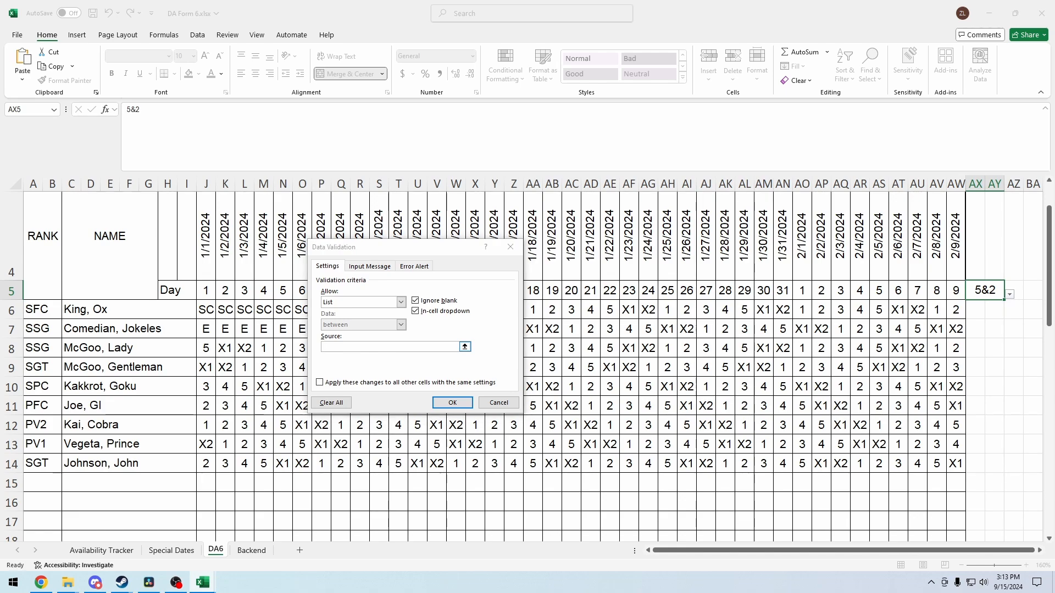
key(F3)
click(361, 326)
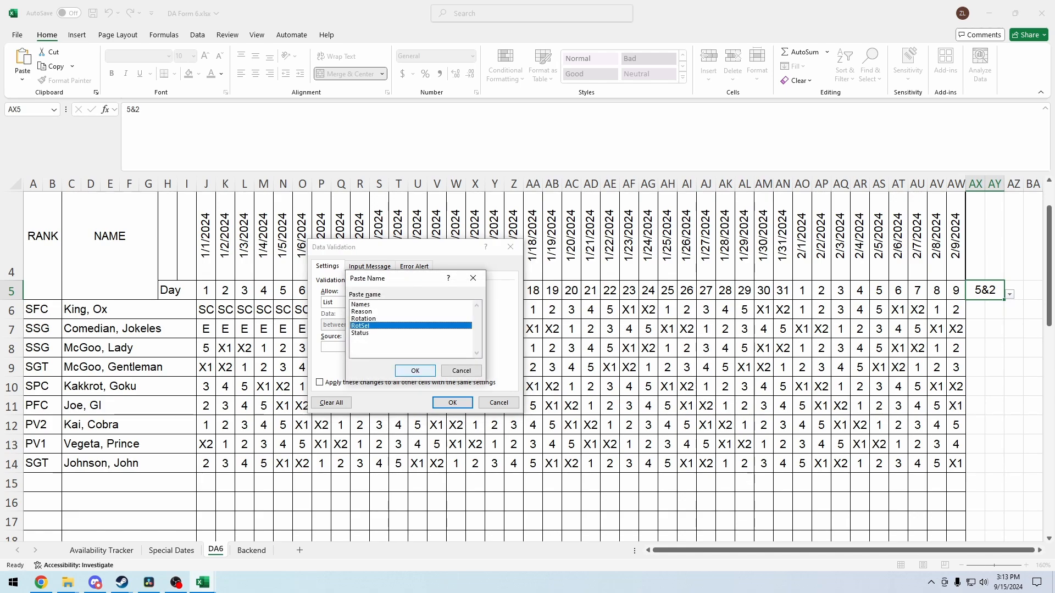
click(415, 371)
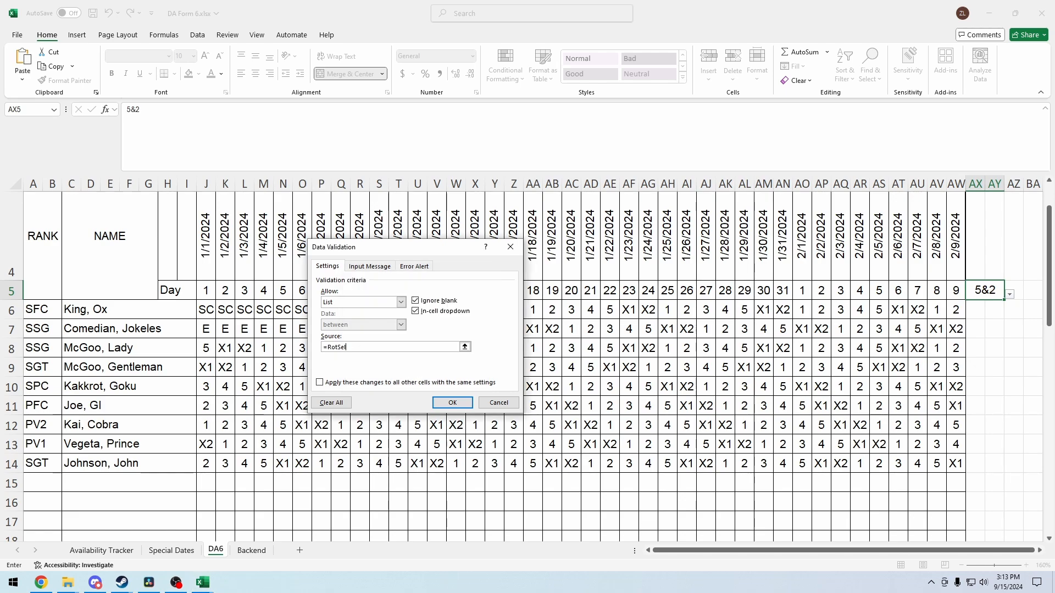
key(Return)
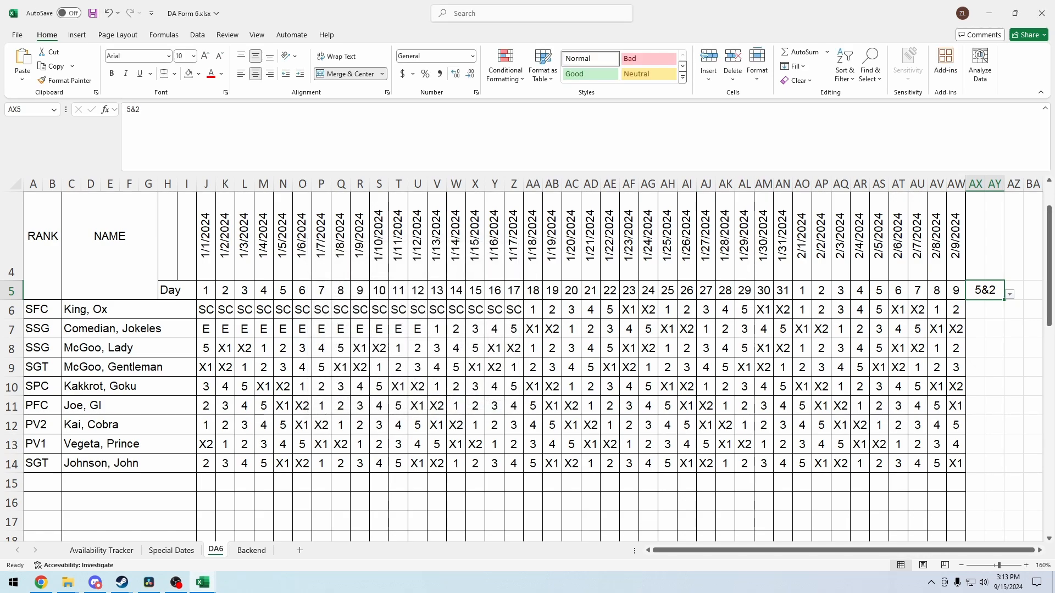
Try the 3&2 and 7&2 rotations in the DA6 rotation selector AX5, and return it to 5&2.
click(1009, 295)
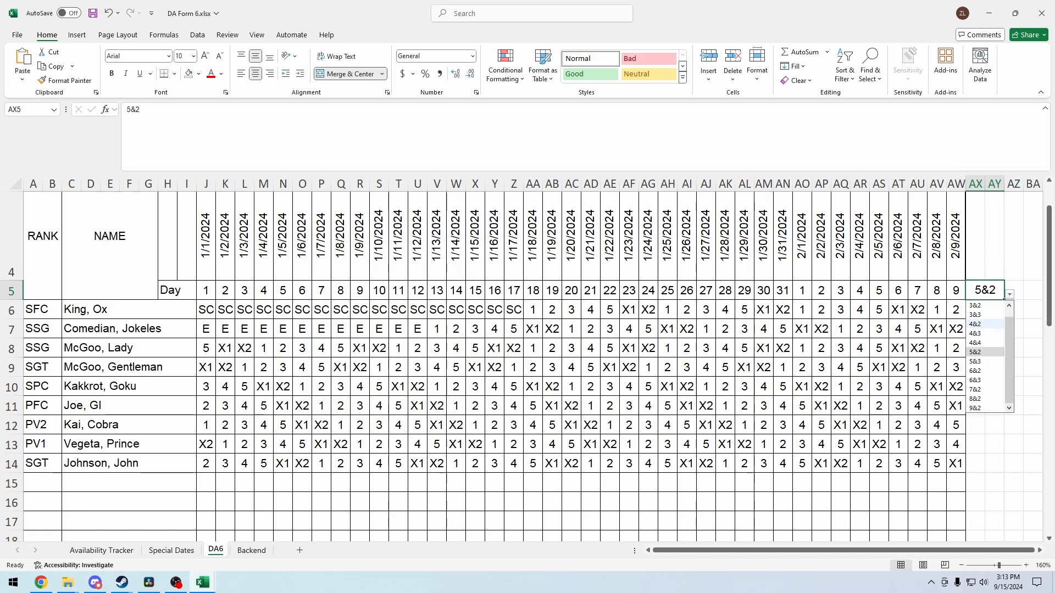
click(1014, 242)
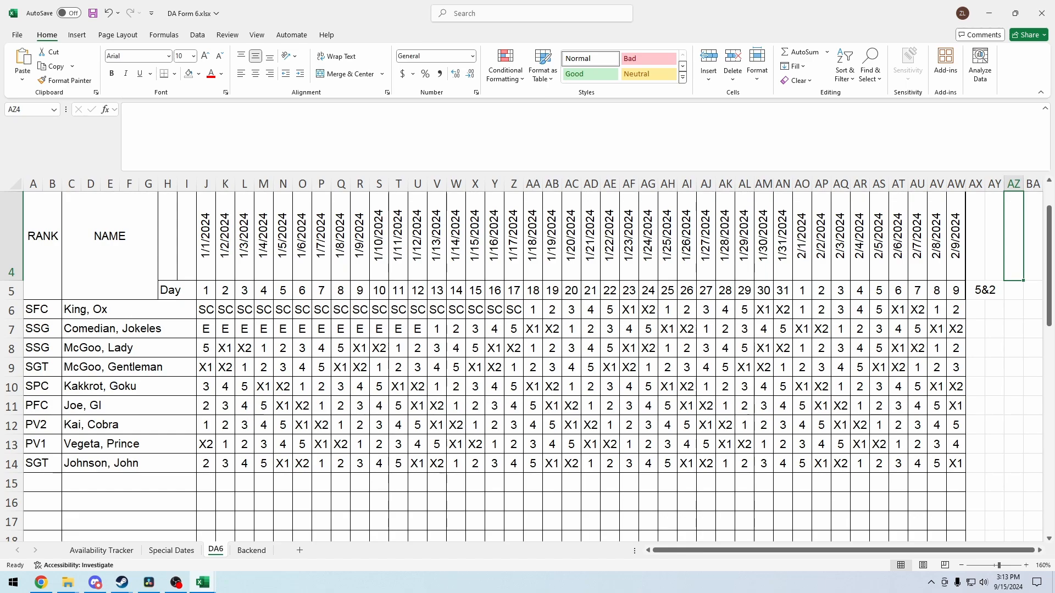
click(985, 290)
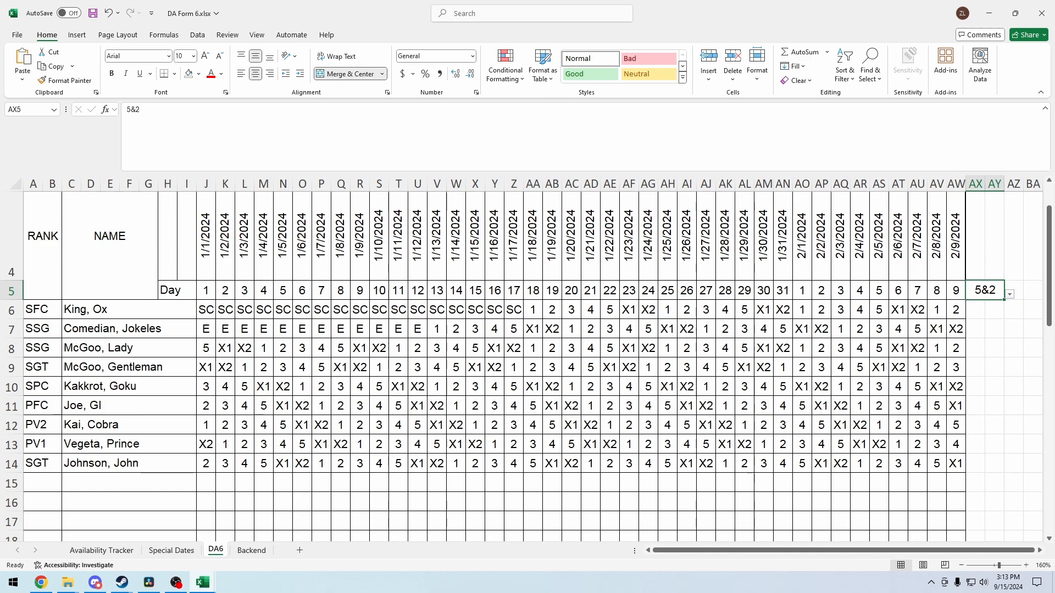
key(alt+Down)
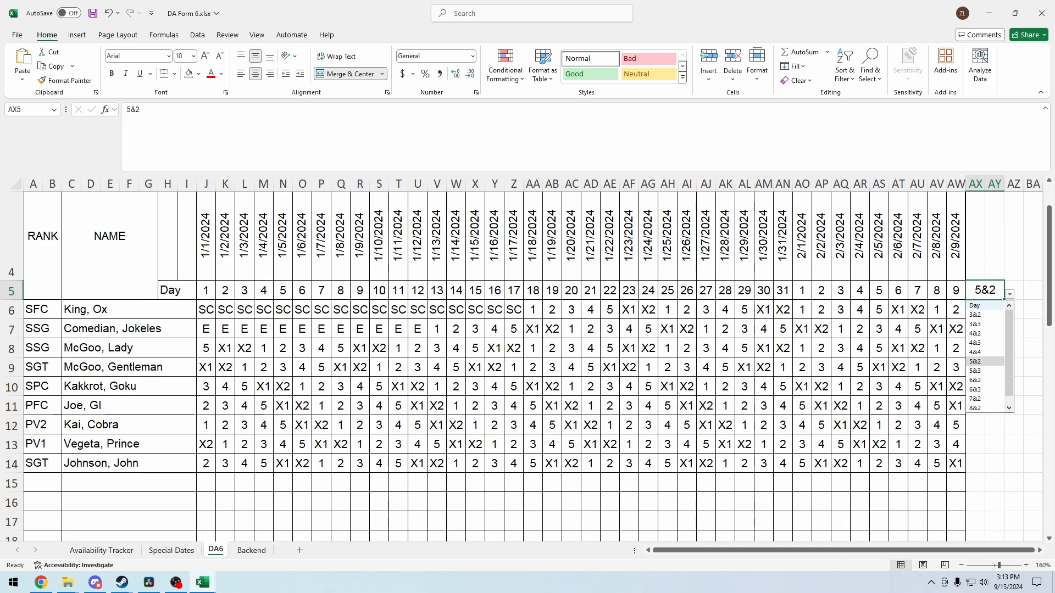
click(975, 314)
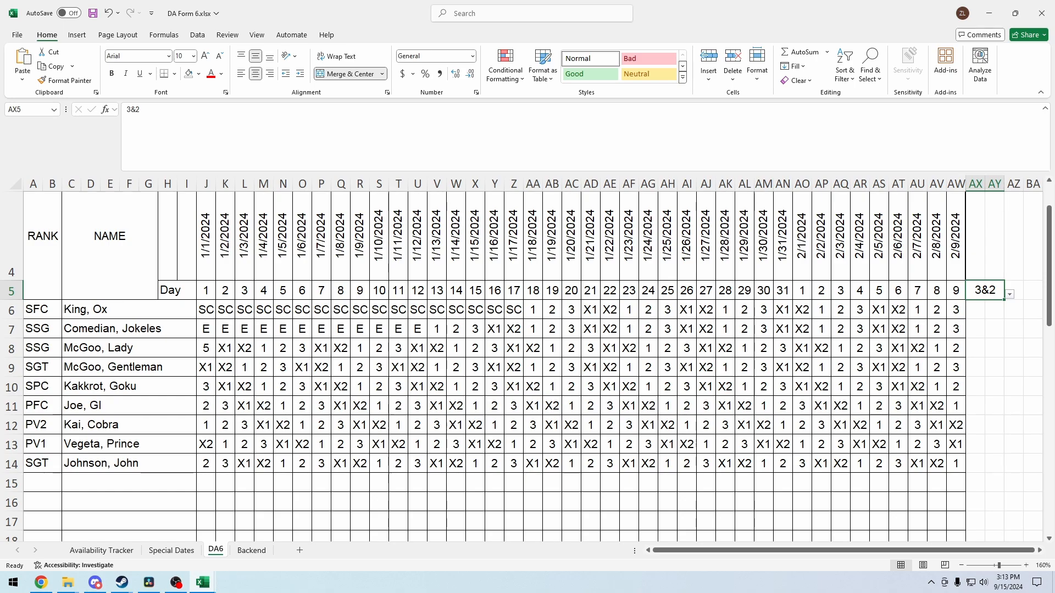
click(1010, 295)
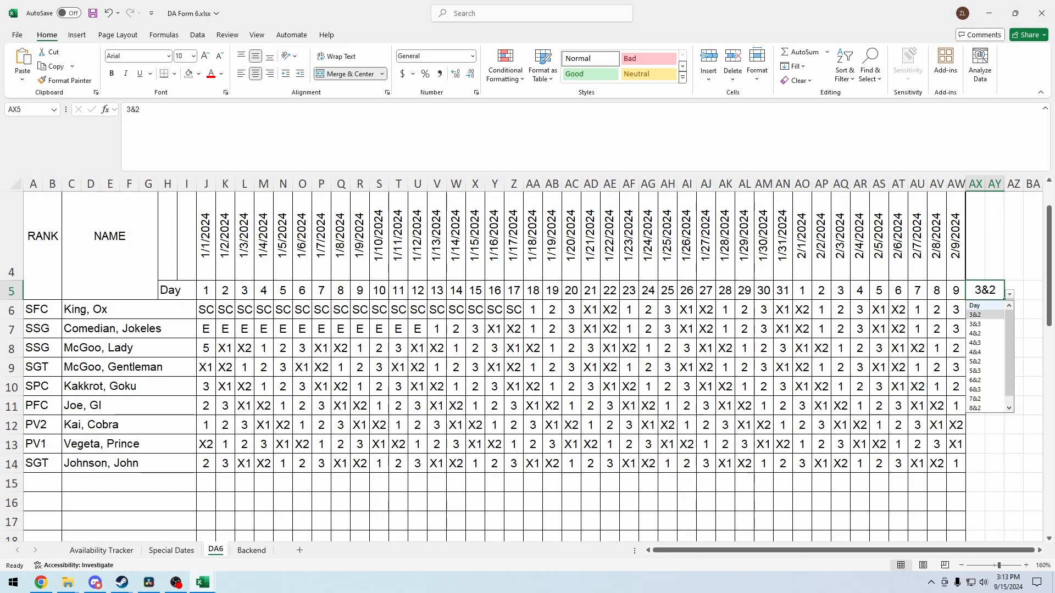
click(975, 398)
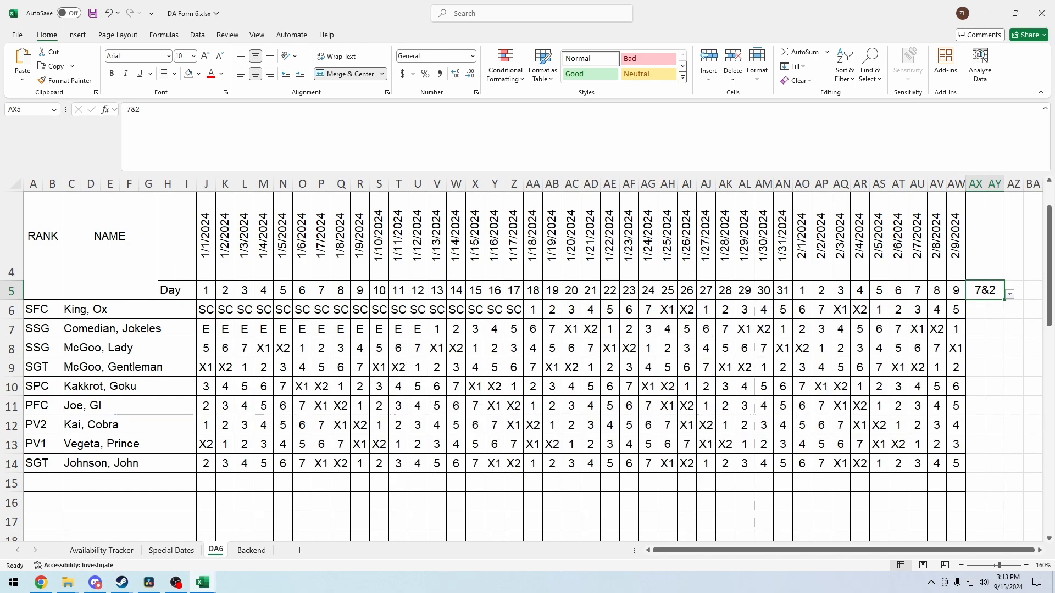
click(1010, 294)
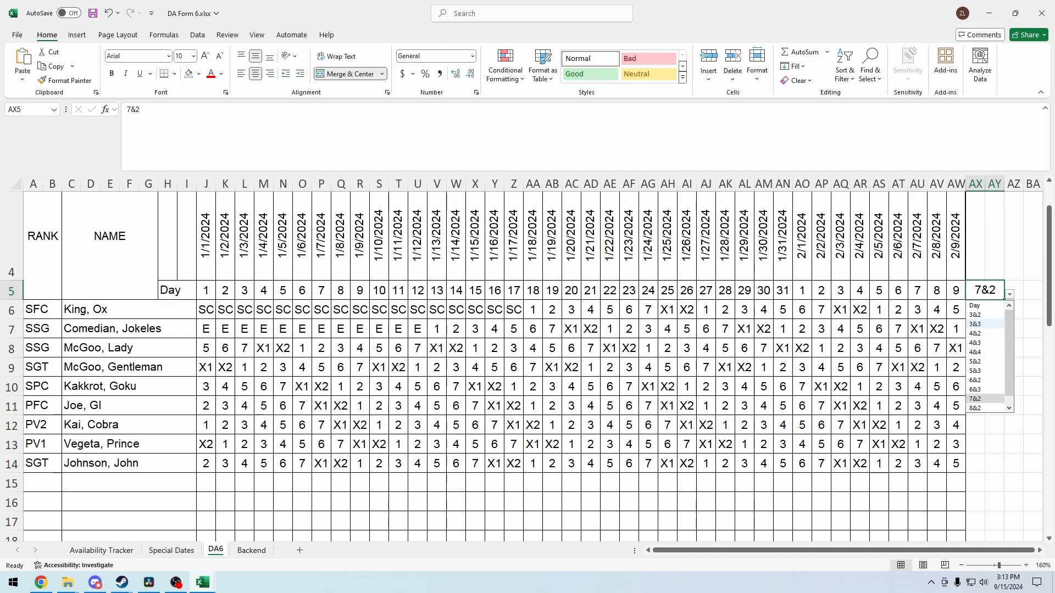
click(974, 361)
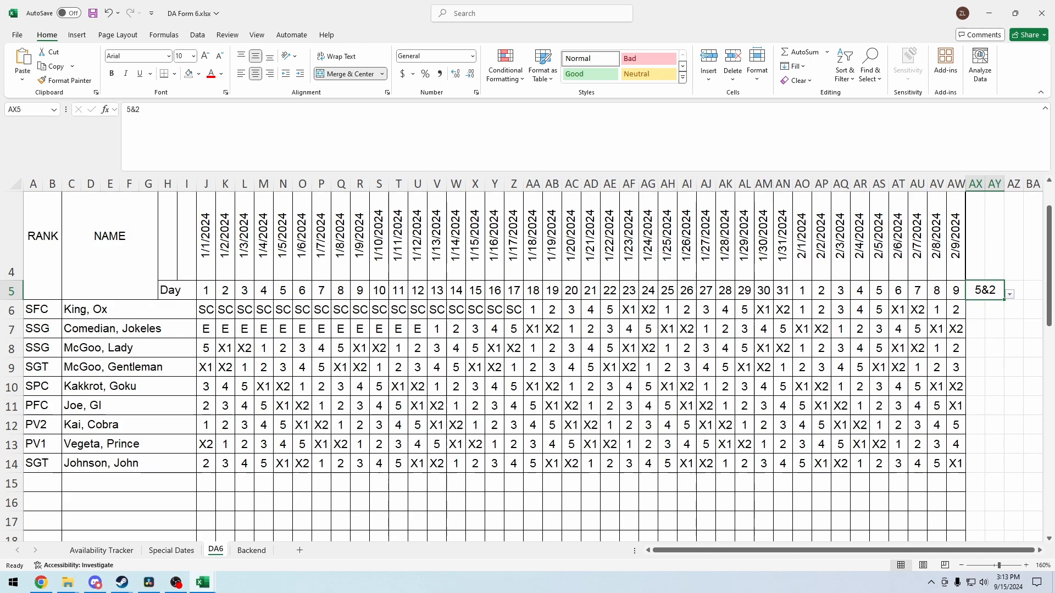
click(975, 367)
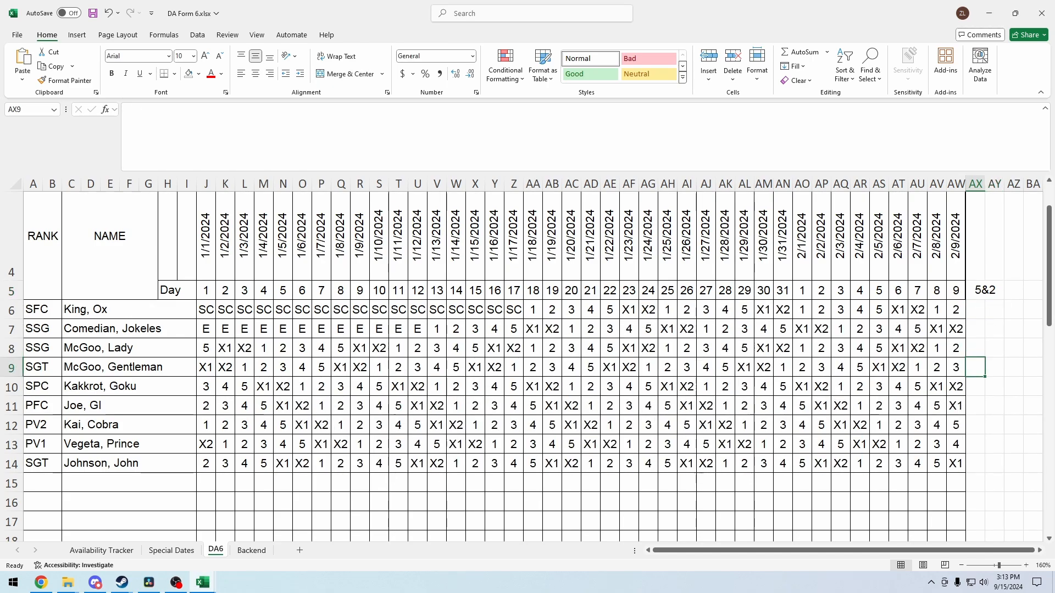
Review the DA6 roster from its header to the form footer, and check the entries on Special Dates.
scroll(528, 363, down, 2)
scroll(528, 363, up, 2)
scroll(528, 363, up, 1)
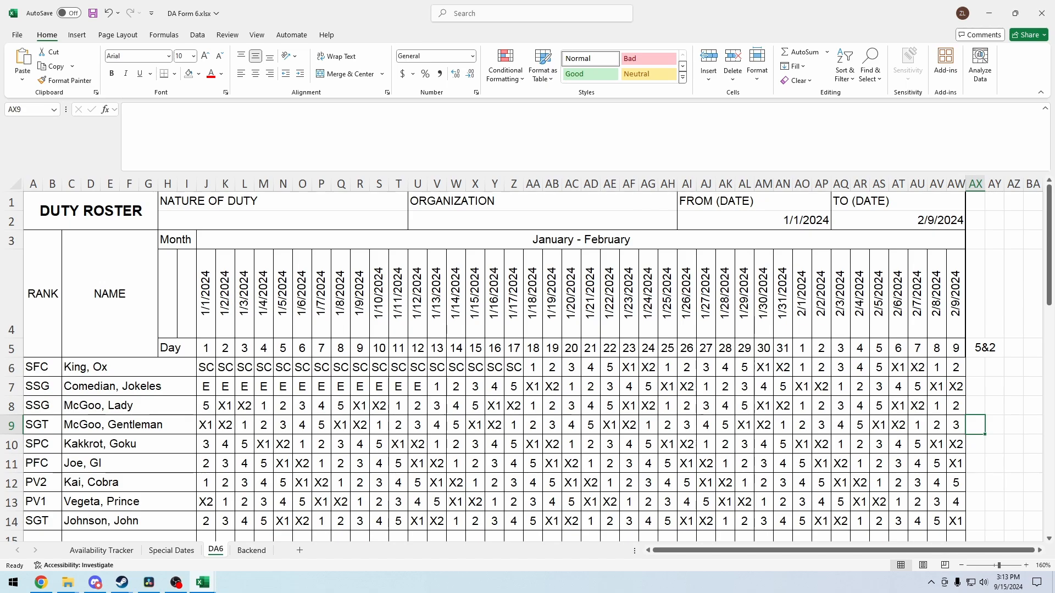
scroll(528, 363, down, 7)
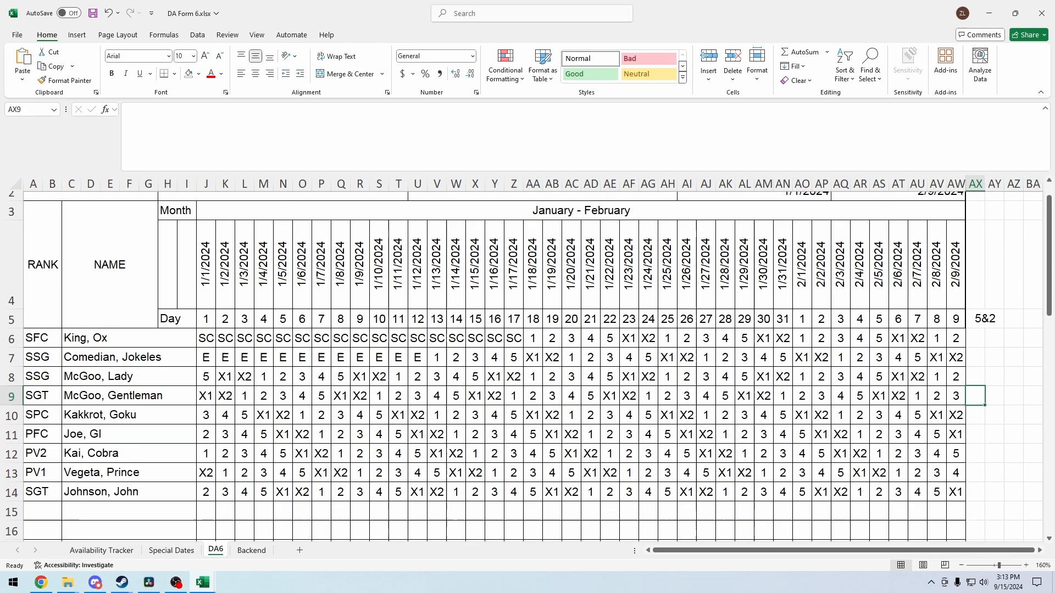
scroll(527, 363, down, 5)
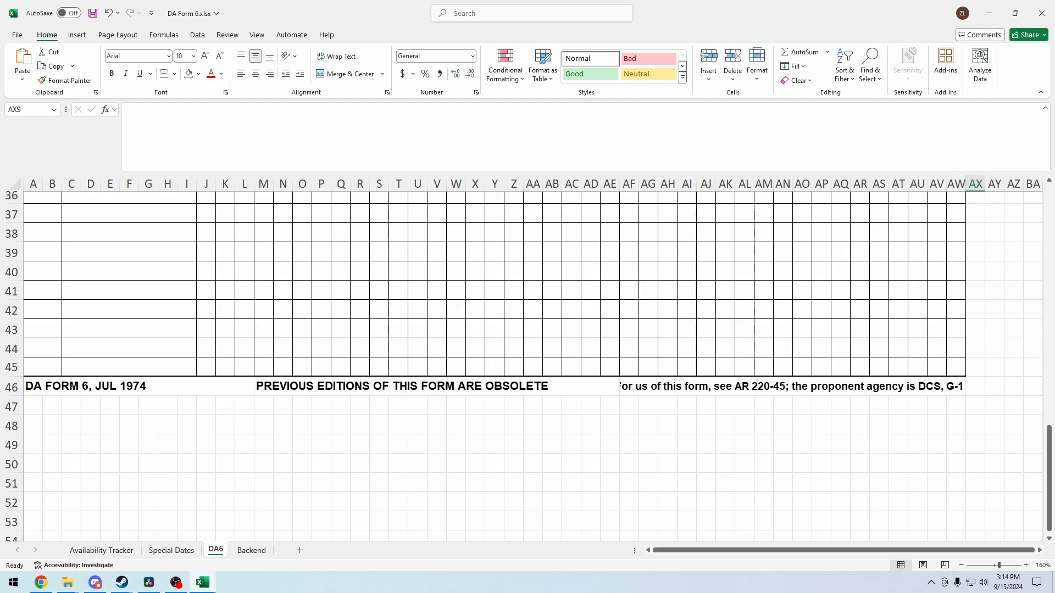
scroll(527, 362, up, 12)
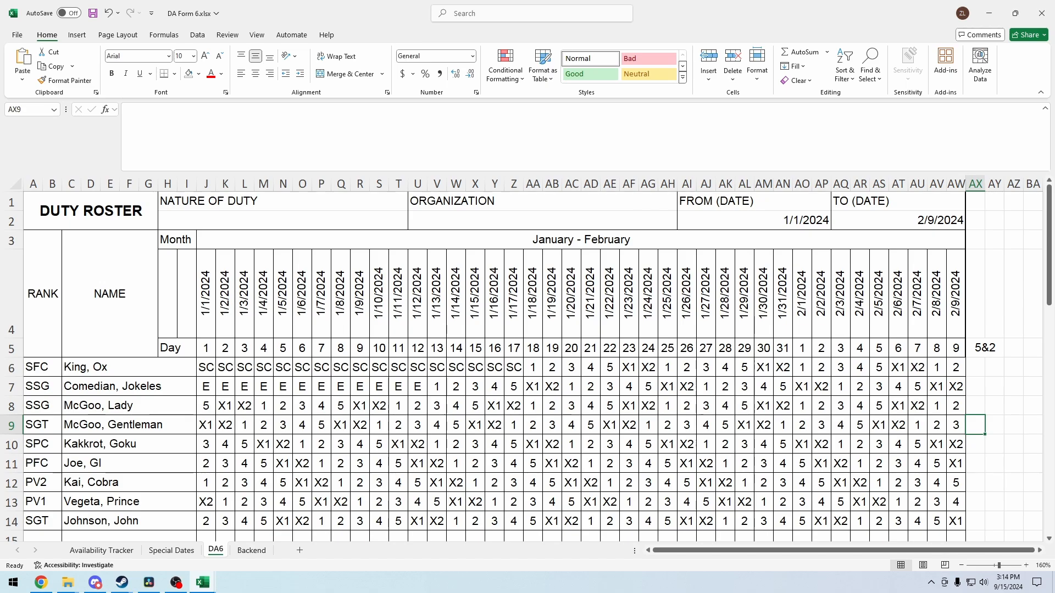
click(171, 550)
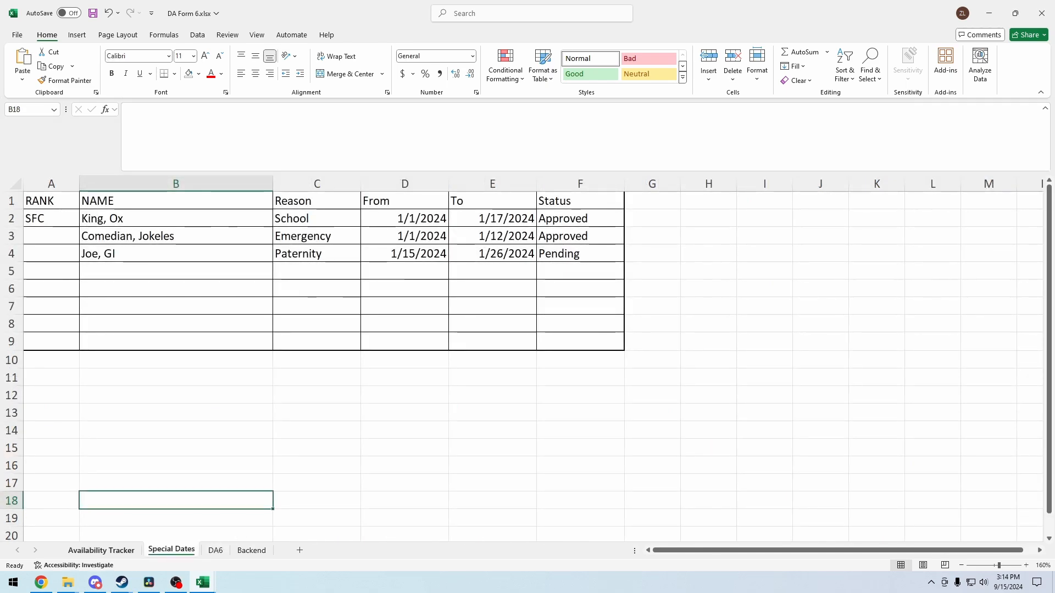
On Availability Tracker, select the range A1:ES200 to examine how far the tracker's lookup area extends.
click(101, 551)
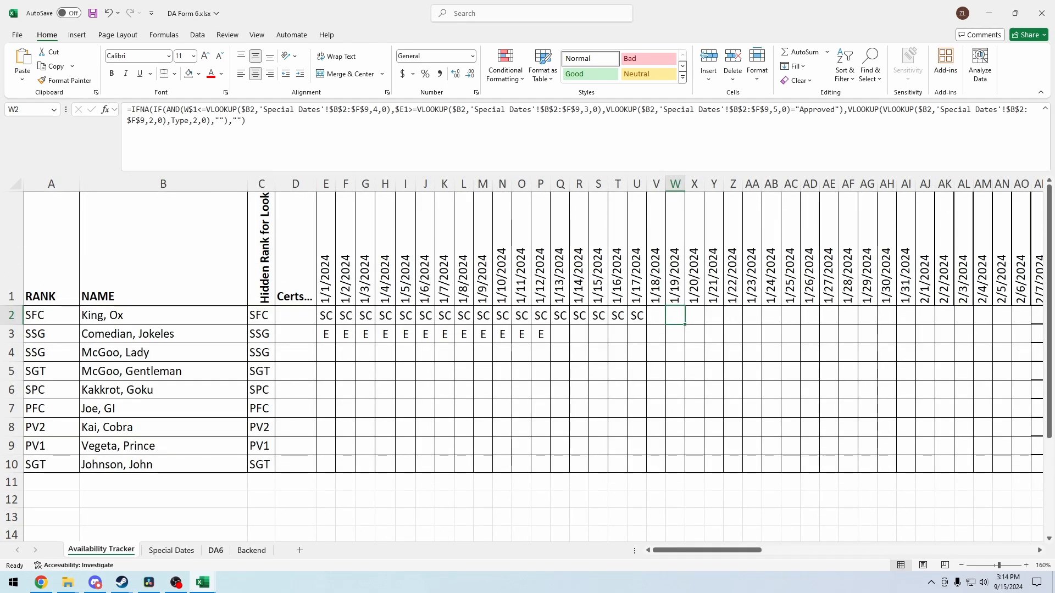
click(51, 252)
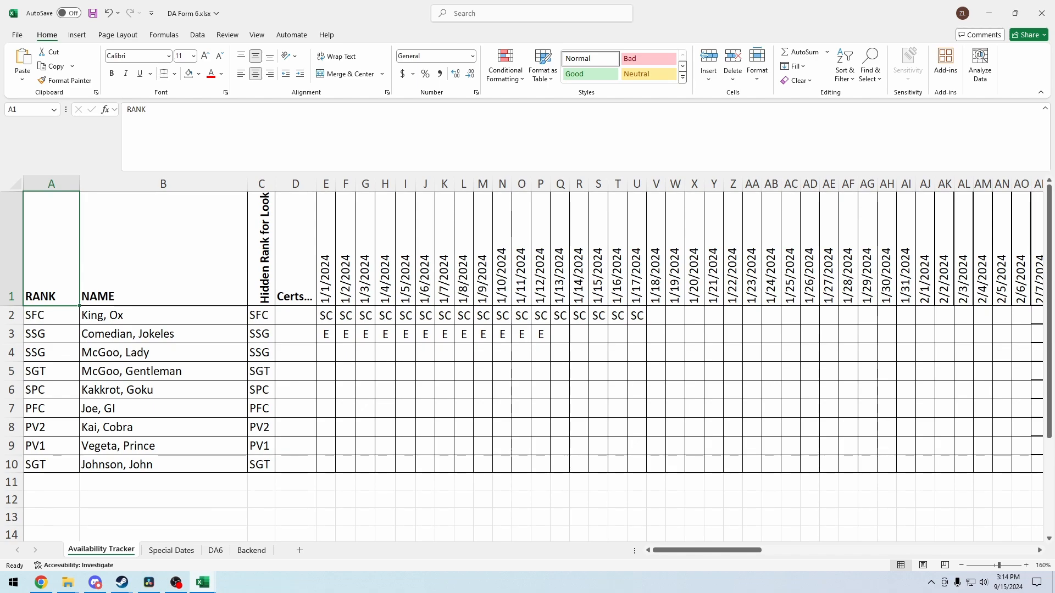
drag(51, 253, 1047, 544)
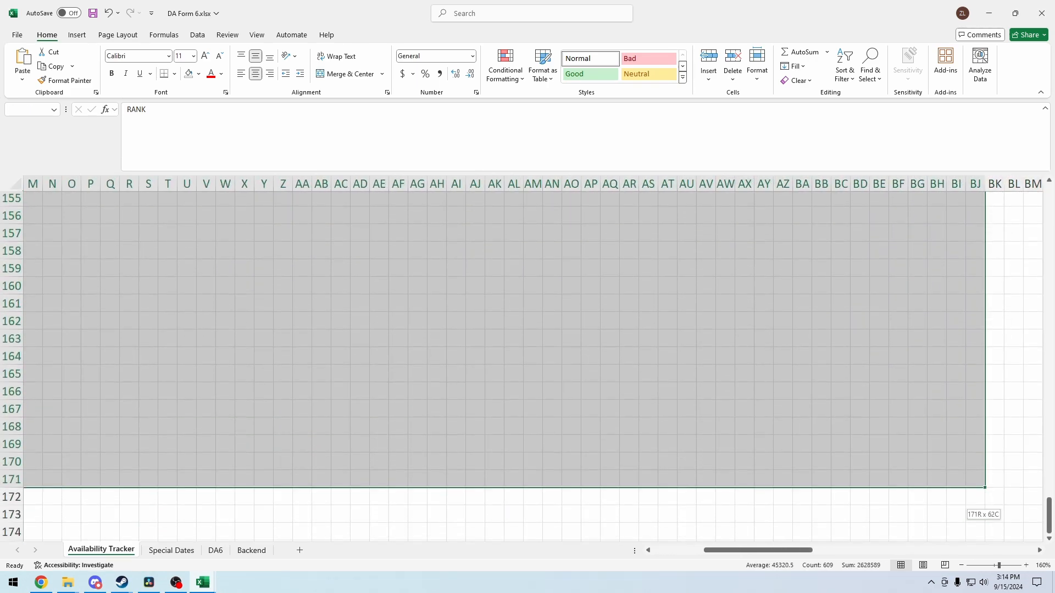
drag(984, 495, 1026, 263)
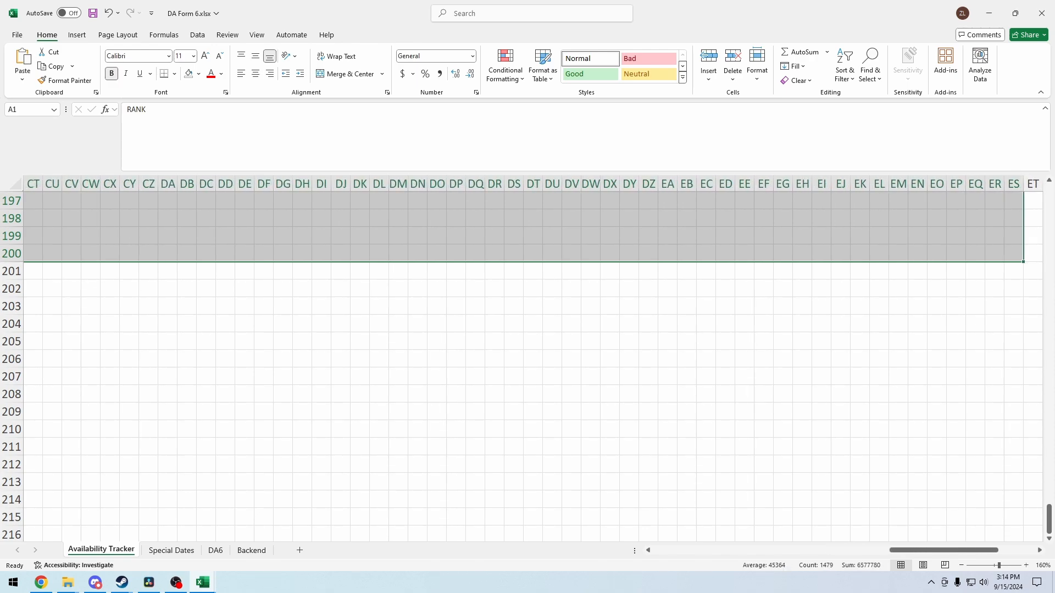
drag(943, 550, 707, 550)
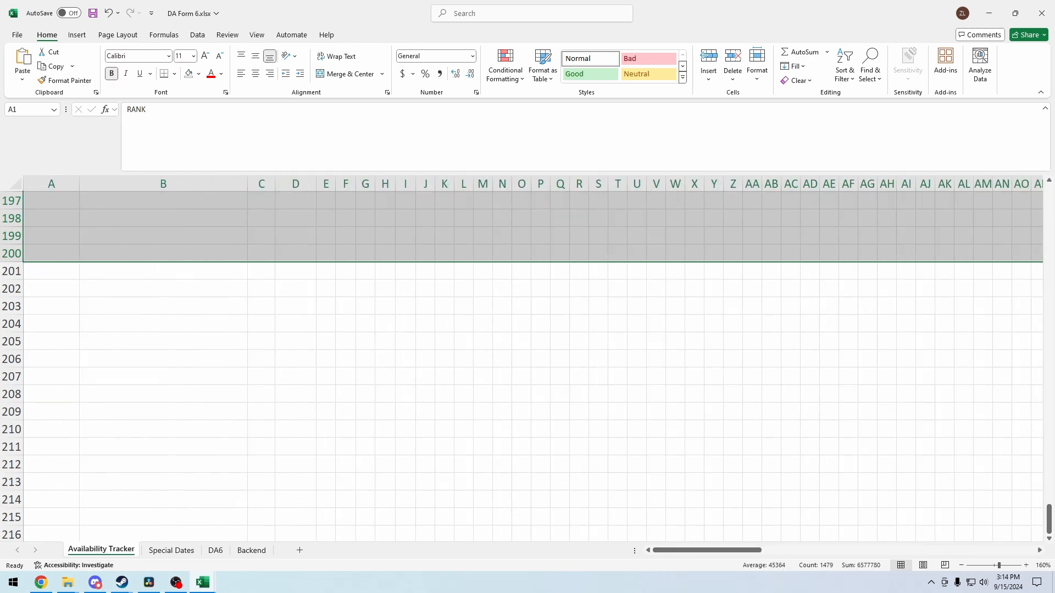
drag(1049, 519, 1049, 192)
Extend the daily date series in the Availability Tracker header row from FH1 through 12/31/2025 in ABG1.
click(695, 315)
drag(385, 274, 860, 306)
click(975, 248)
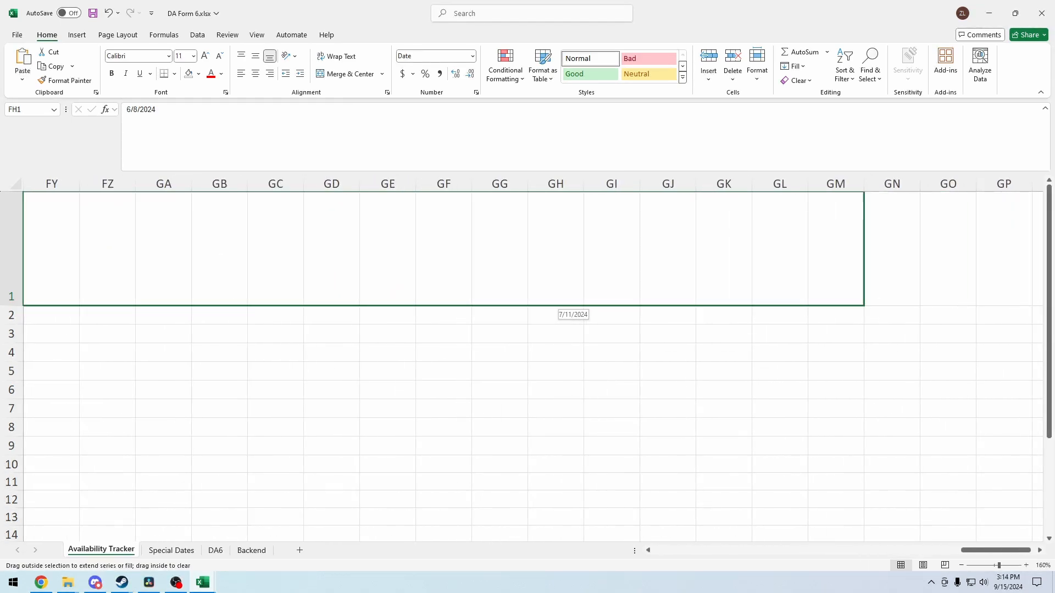
mouse_move(964, 306)
mouse_down()
mouse_move(862, 305)
mouse_move(951, 305)
mouse_up()
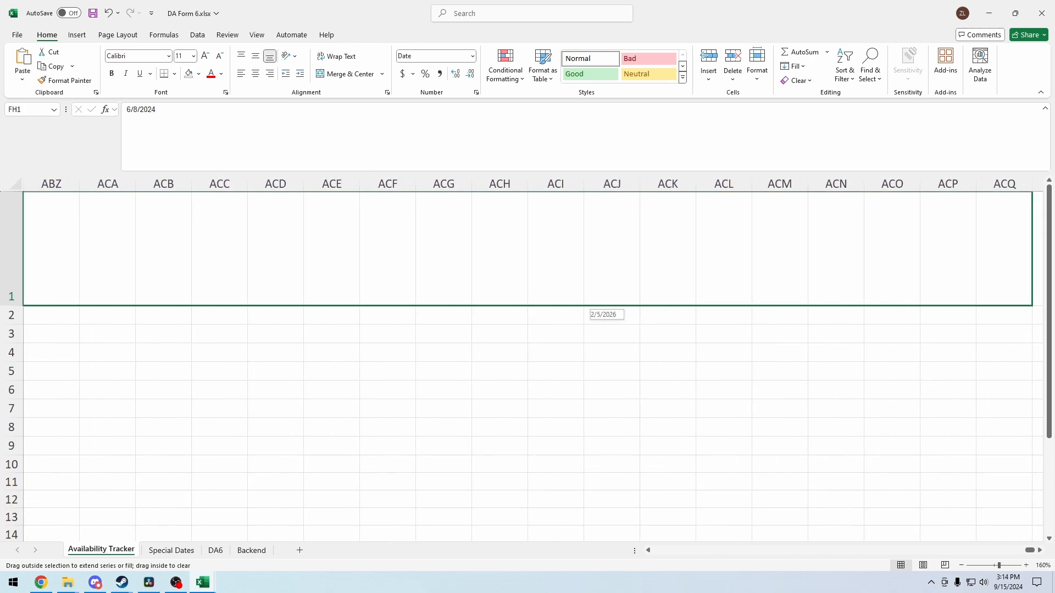
drag(587, 306, 237, 305)
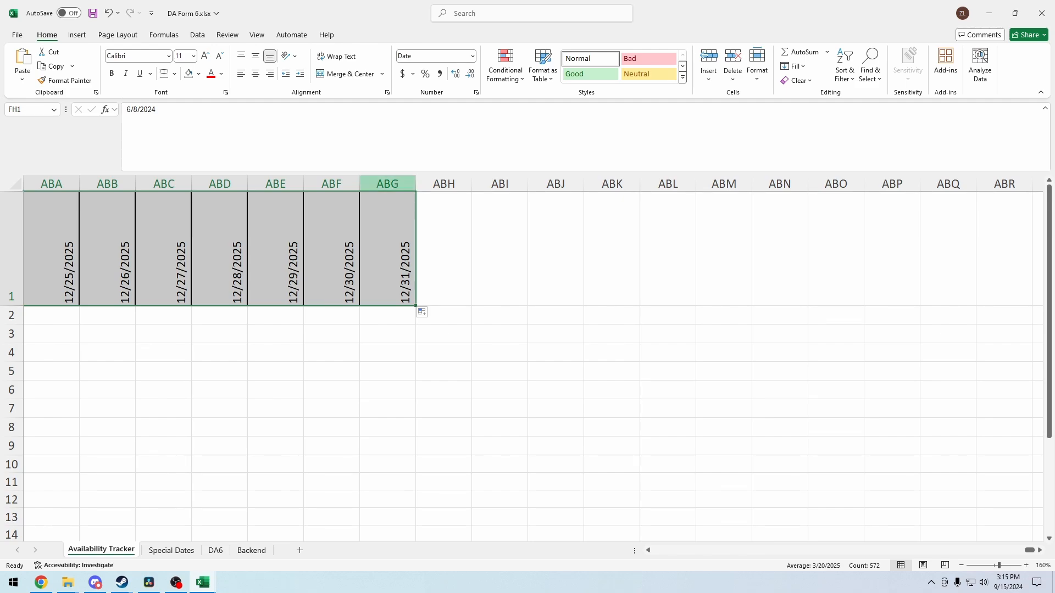
Clear and delete the 2025 date columns NG through ABG, leaving 12/31/2024 as the last header date.
drag(387, 183, 96, 184)
drag(16, 184, 1017, 184)
drag(1049, 185, 1048, 185)
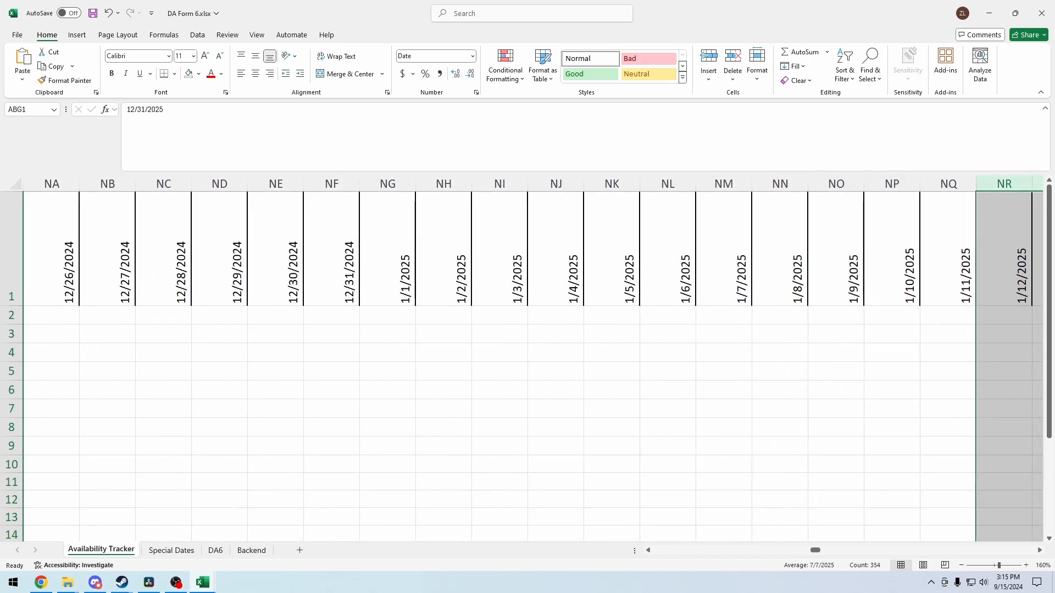
drag(388, 183, 863, 184)
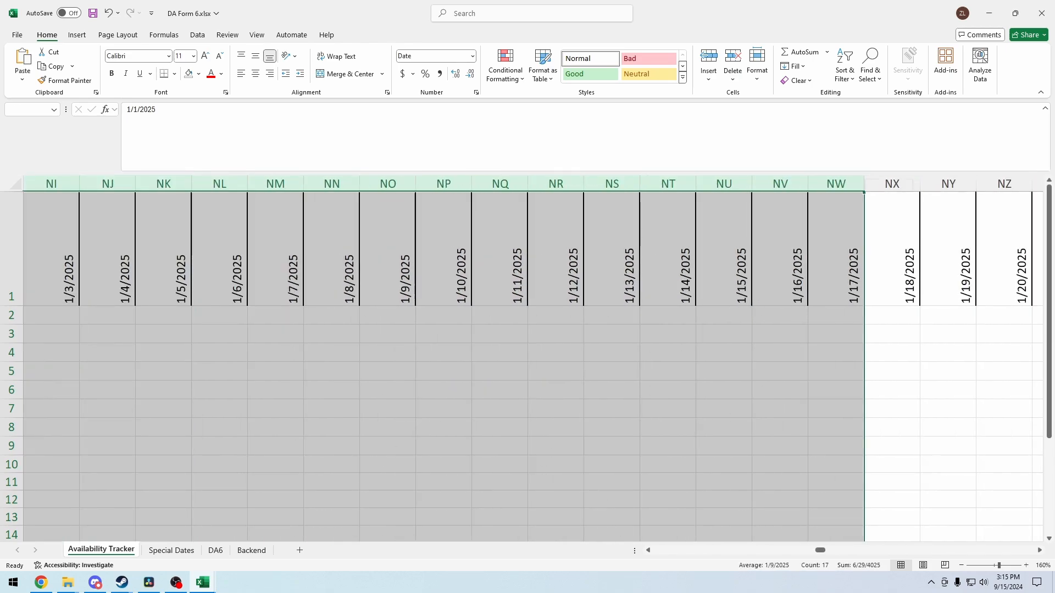
key(ctrl+shift+Right)
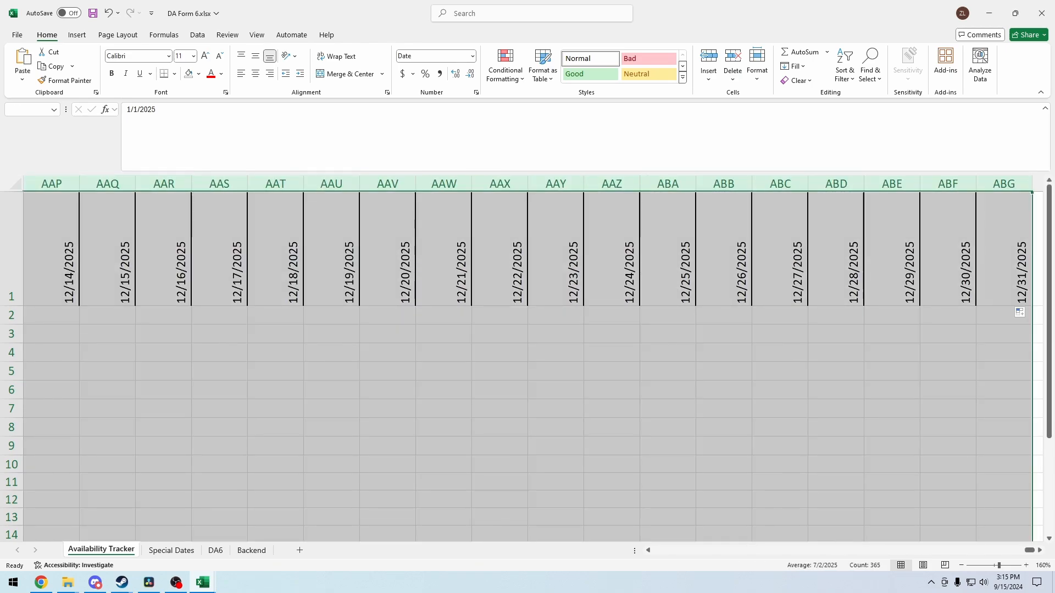
key(Delete)
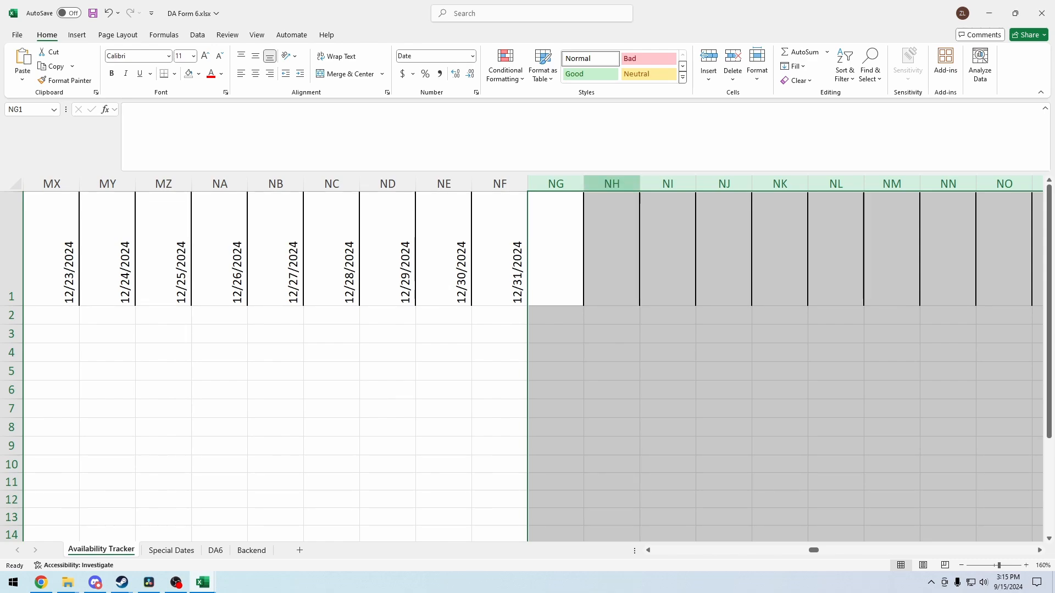
right_click(626, 185)
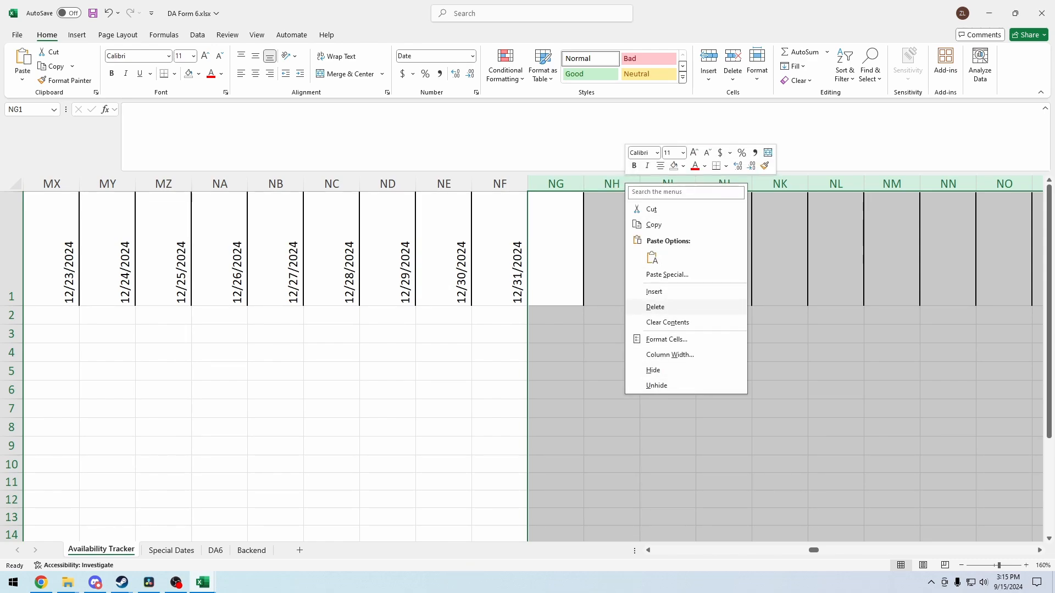
click(655, 307)
click(668, 249)
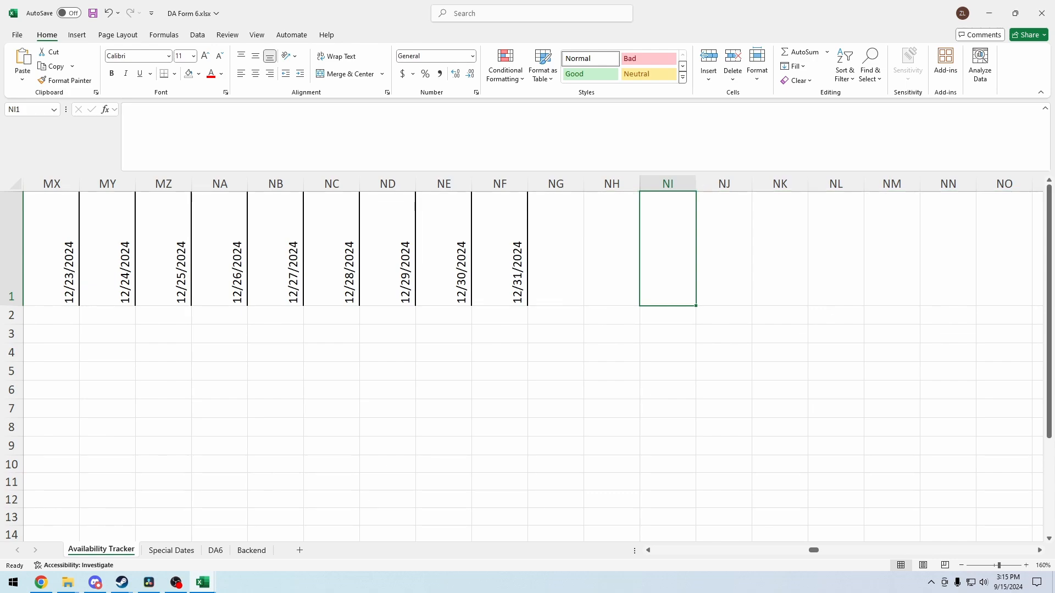
click(500, 184)
key(ctrl+shift+Right)
key(ctrl+shift+Left)
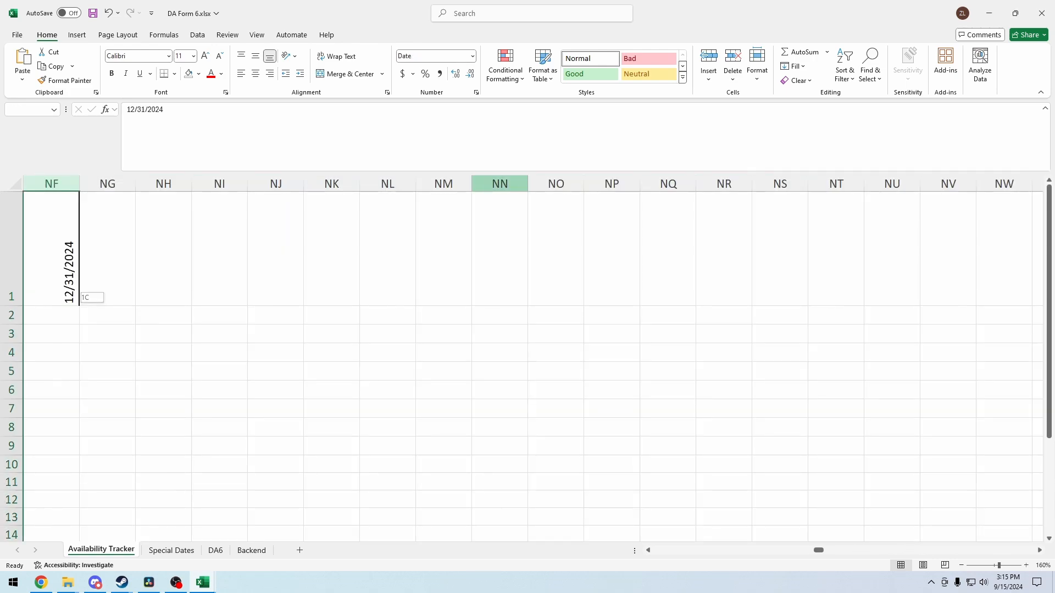
key(Left)
key(Left)
key(Left)
key(Left)
key(Left)
key(Left)
key(Left)
key(Left)
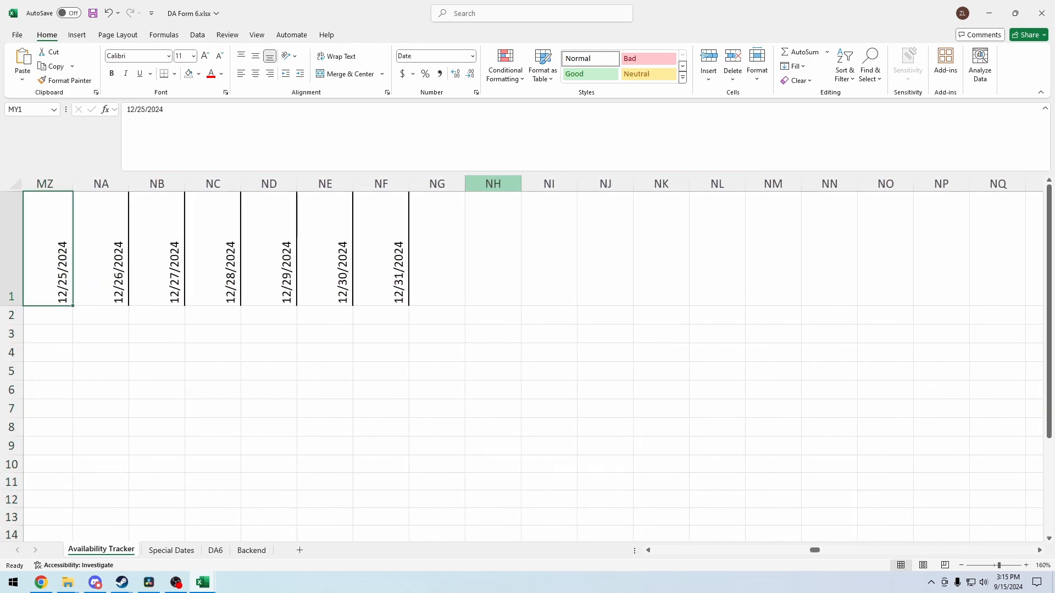
key(ctrl+shift+Left)
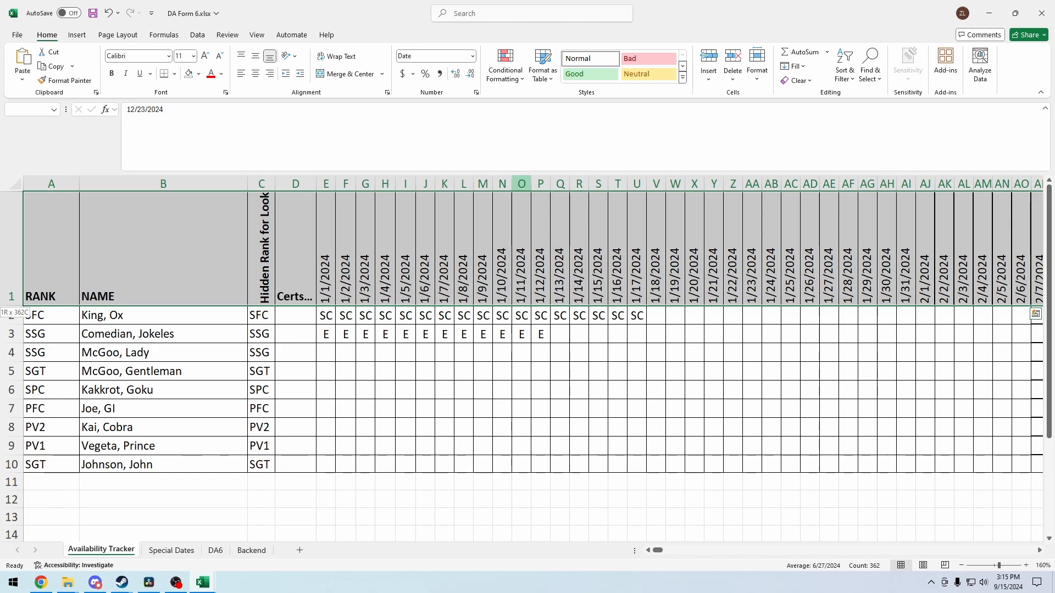
right_click(522, 183)
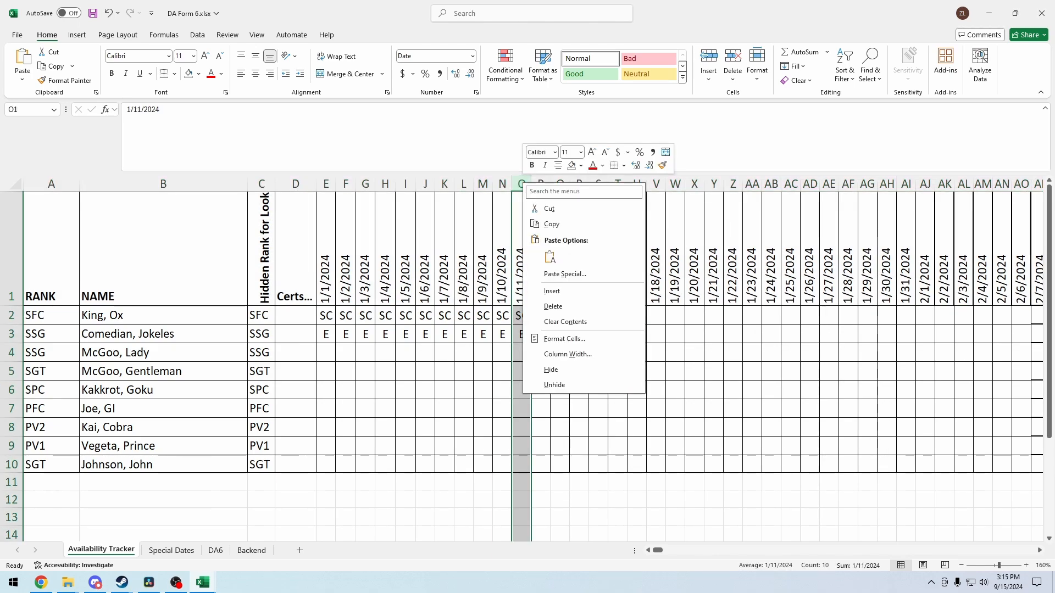
key(Escape)
Narrow all date columns E through NF on Availability Tracker to one uniform width that just fits the rotated dates.
click(327, 184)
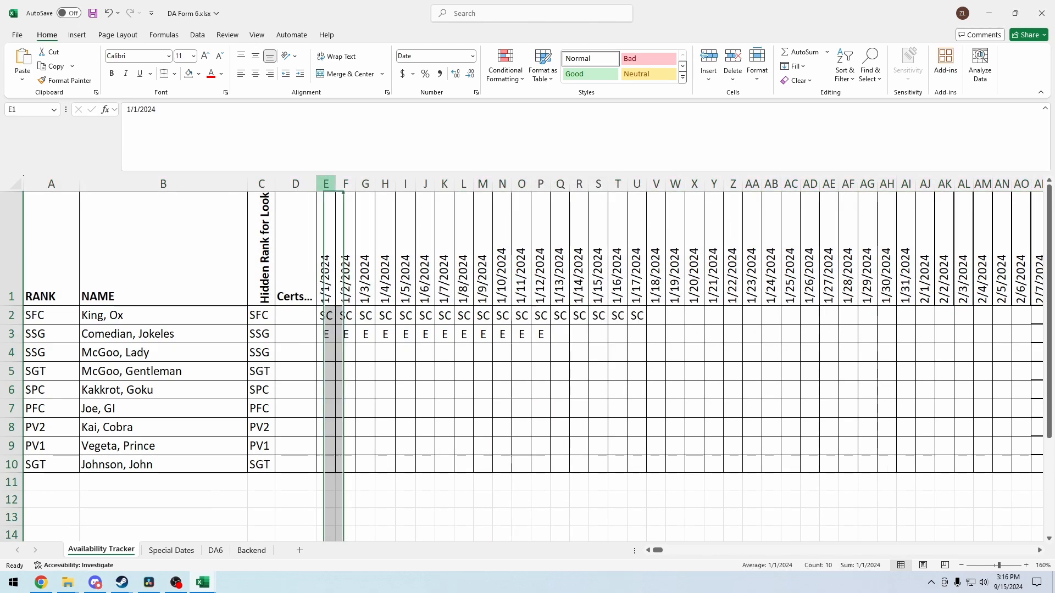
key(ctrl+shift+Right)
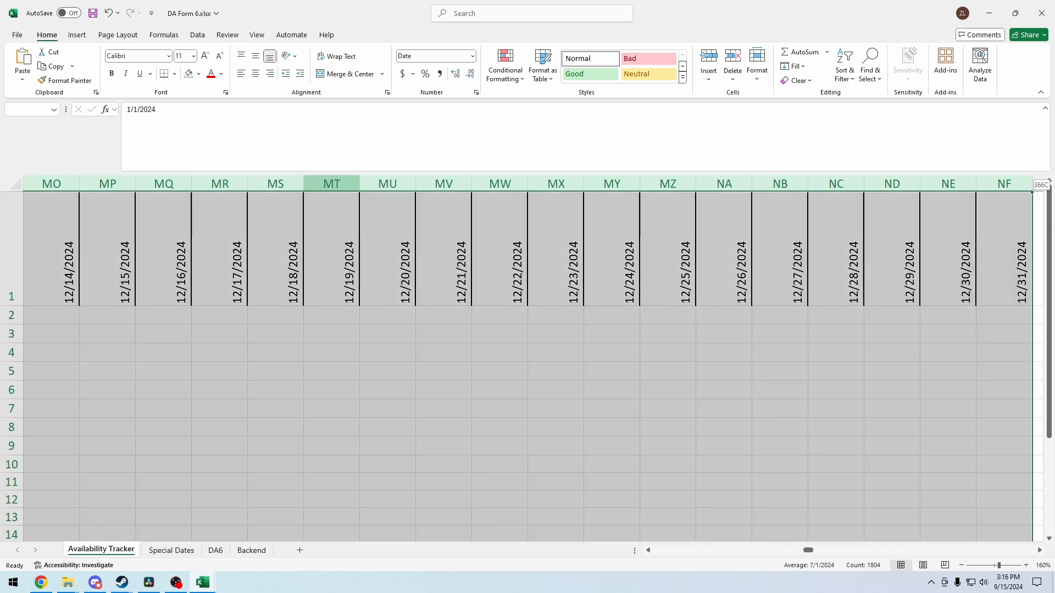
drag(360, 183, 323, 183)
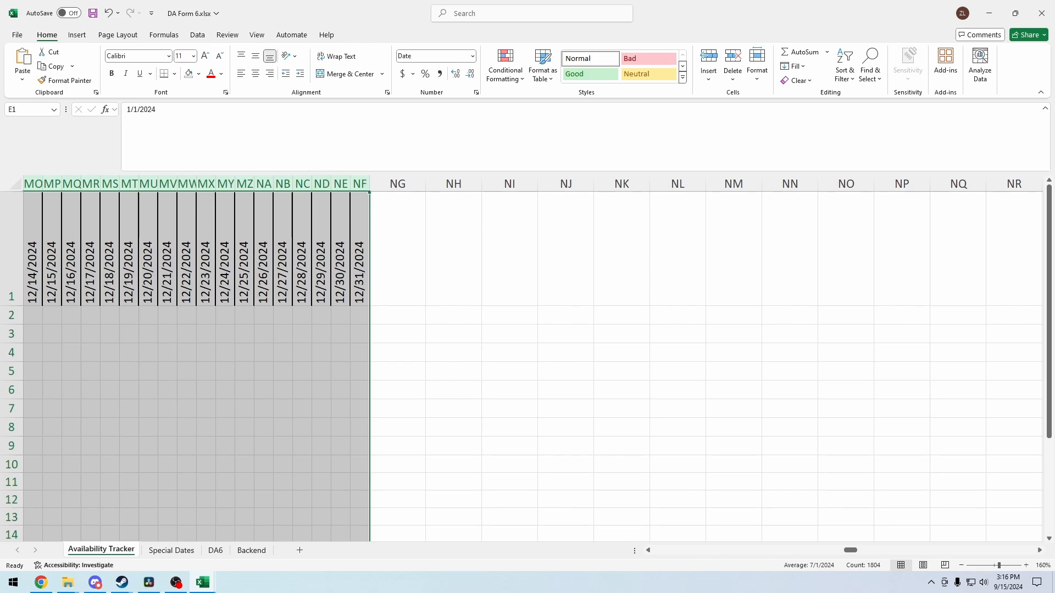
click(341, 253)
key(ctrl+shift+Left)
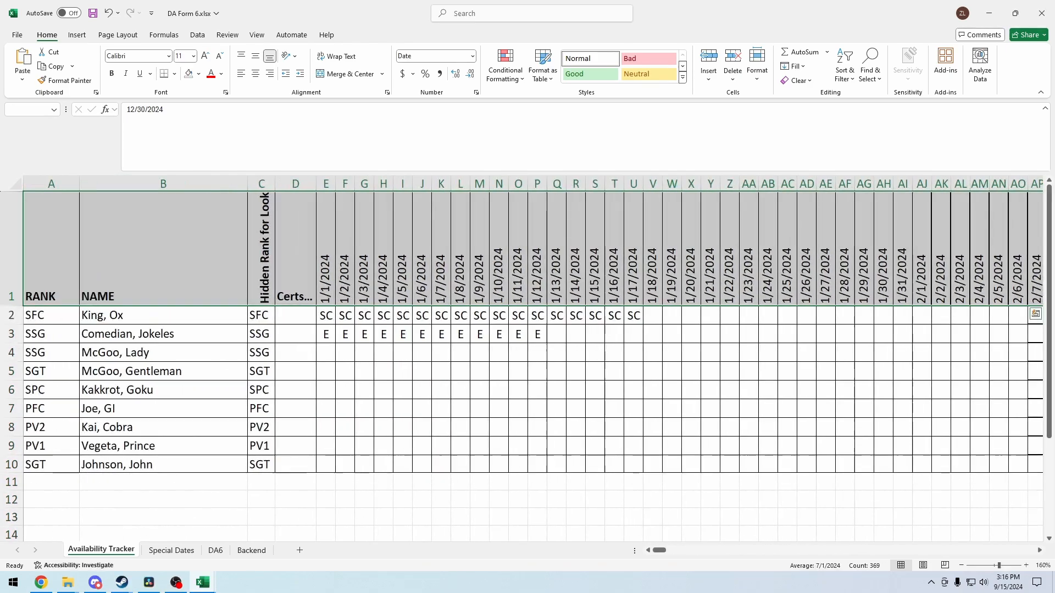
key(Down)
key(ctrl+shift+Left)
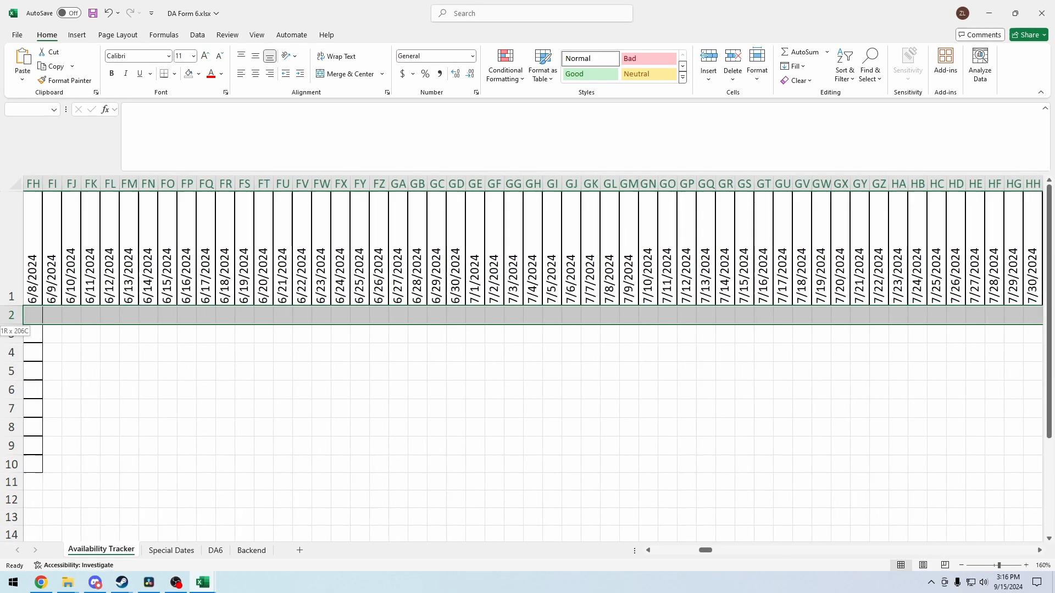
key(Left)
key(ctrl+shift+Left)
key(ctrl+shift+Left)
key(Left)
key(ctrl+shift+Left)
key(ctrl+shift+Left)
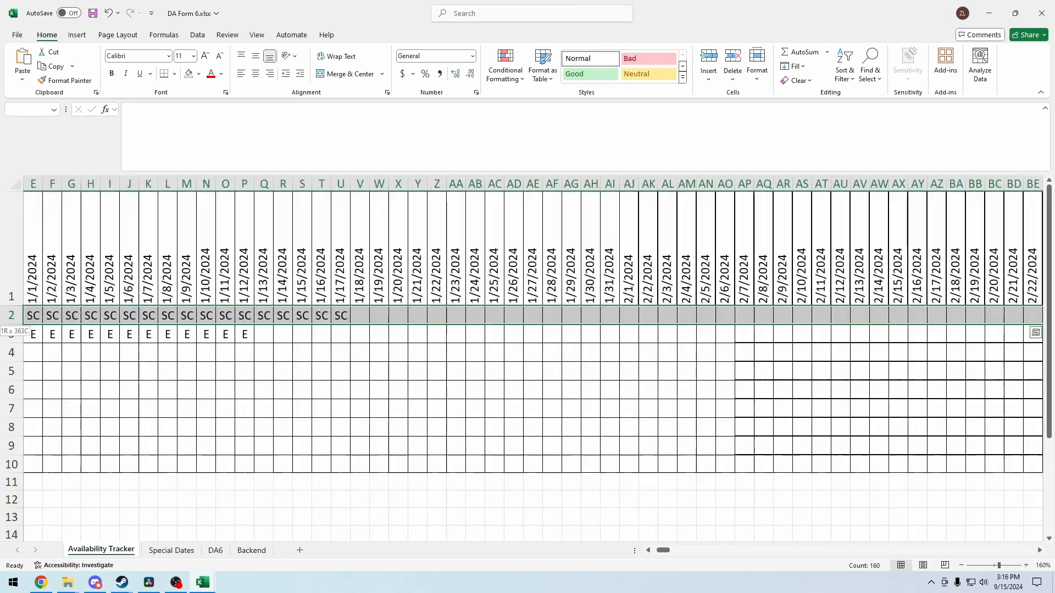
click(303, 334)
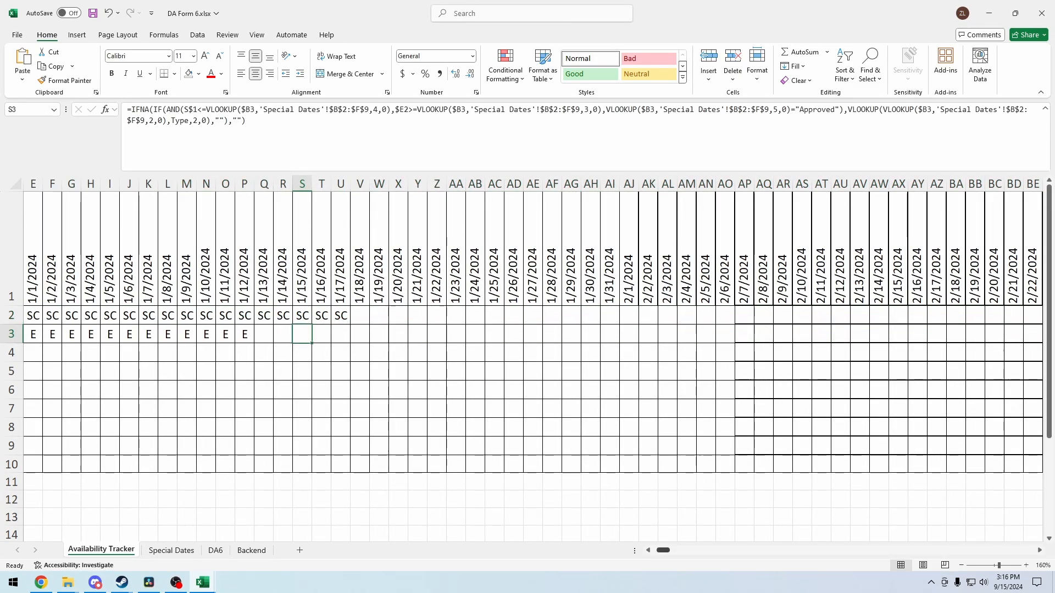
drag(664, 550, 659, 550)
Fill the row 2 availability formula across from the existing columns through the 12/31/2024 column, NF.
drag(326, 316, 1044, 318)
key(ctrl+shift+Right)
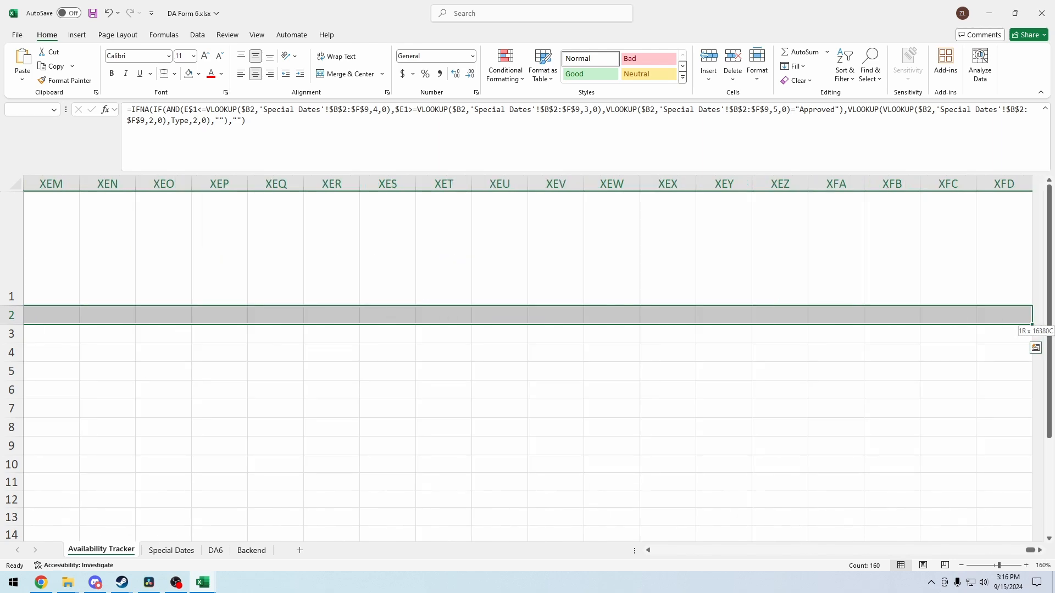
key(ctrl+shift+Left)
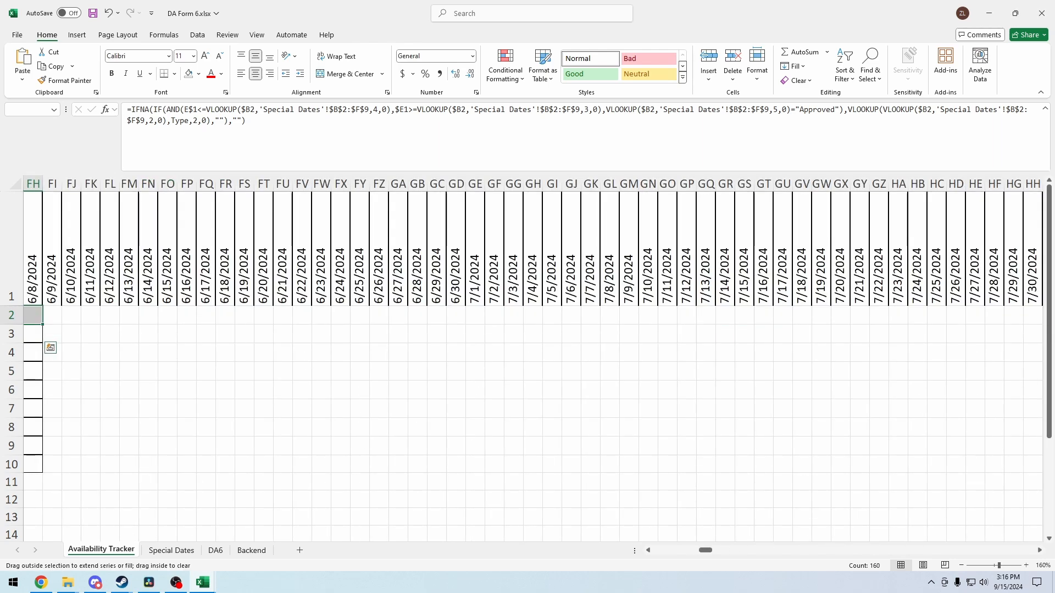
key(shift+Right)
key(shift+Right)
key(shift+Right)
key(shift+Right)
key(shift+Right)
key(shift+Right)
key(shift+Right)
key(shift+Right)
key(shift+Right)
key(shift+Right)
key(shift+Right)
key(shift+Right)
key(shift+Right)
key(shift+Right)
key(shift+Right)
key(shift+Right)
key(shift+Right)
key(shift+Right)
key(shift+Right)
key(shift+Right)
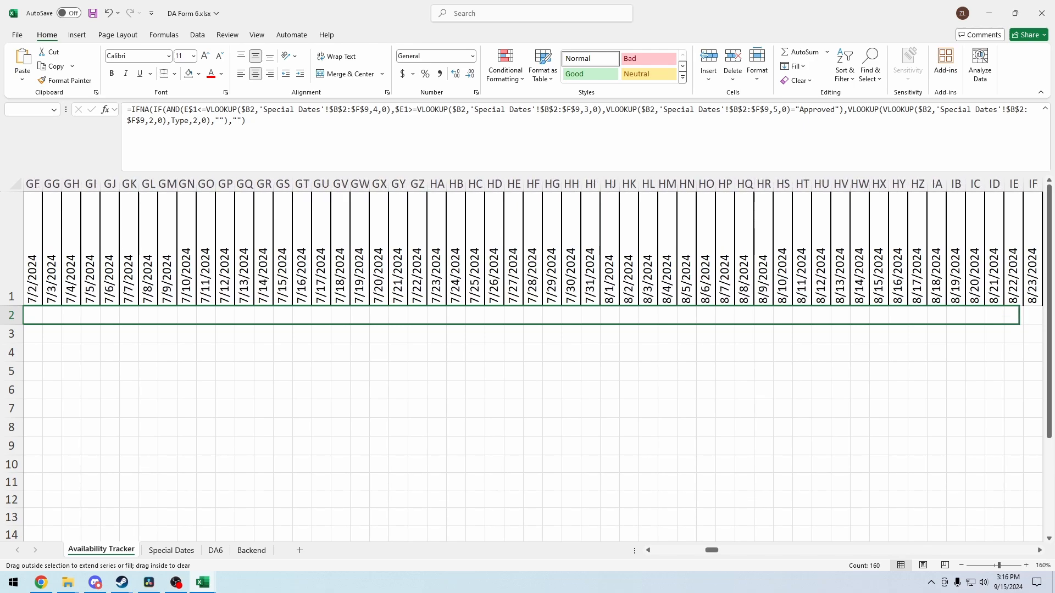
key(shift+Right)
key(shift+Right)
key(shift+Right)
key(shift+Right)
key(shift+Right)
key(shift+Right)
key(shift+Right)
key(shift+Right)
key(shift+Right)
key(shift+Right)
key(shift+Right)
key(shift+Right)
key(shift+Right)
key(shift+Right)
key(shift+Right)
key(shift+Right)
key(shift+Right)
key(shift+Right)
key(shift+Right)
key(shift+Right)
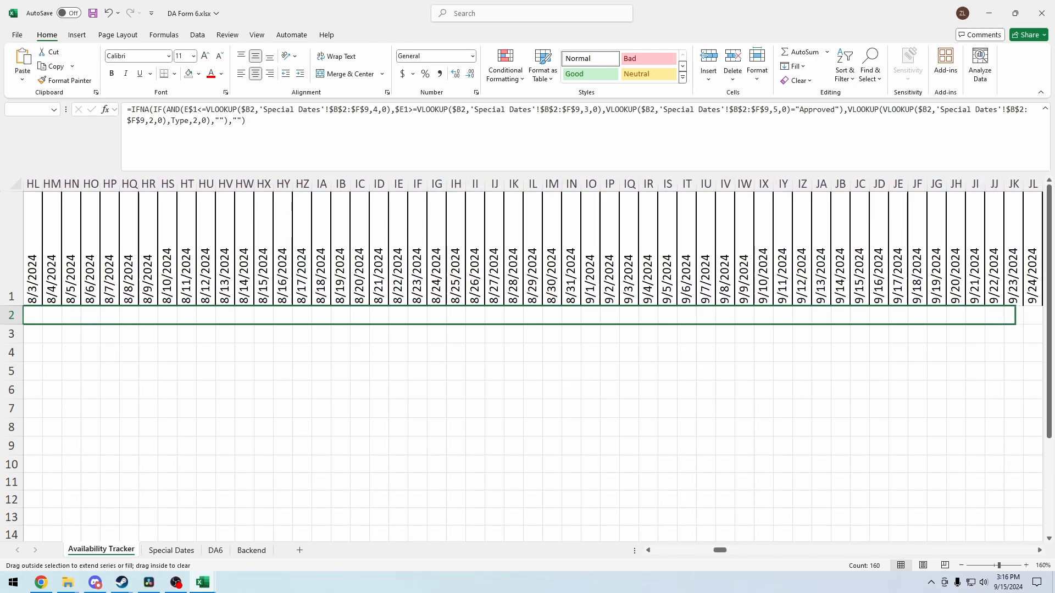
key(shift+Right)
key(shift+Right)
key(shift+Right)
key(shift+Right)
key(shift+Right)
key(shift+Right)
key(shift+Right)
key(shift+Right)
key(shift+Right)
key(shift+Right)
key(shift+Right)
key(shift+Right)
key(shift+Right)
key(shift+Right)
key(shift+Right)
key(shift+Right)
key(shift+Right)
key(shift+Right)
key(shift+Right)
key(shift+Right)
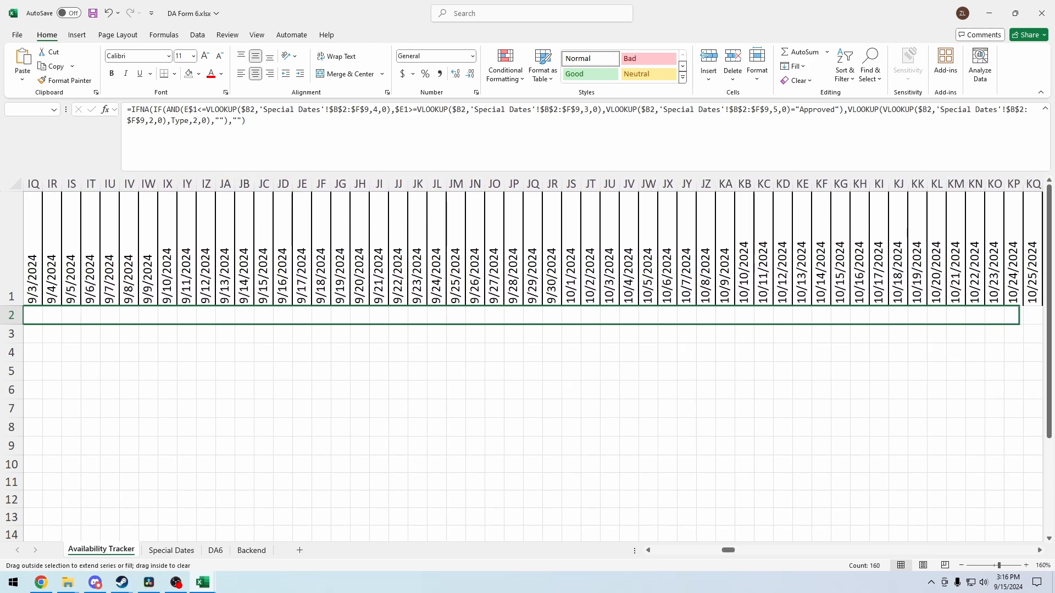
key(shift+Right)
key(shift+Right)
key(shift+Right)
key(shift+Right)
key(shift+Right)
key(shift+Right)
key(shift+Right)
key(shift+Right)
key(shift+Right)
key(shift+Right)
key(shift+Right)
key(shift+Right)
key(shift+Right)
key(shift+Right)
key(shift+Right)
key(shift+Right)
key(shift+Right)
key(shift+Right)
key(shift+Right)
key(shift+Right)
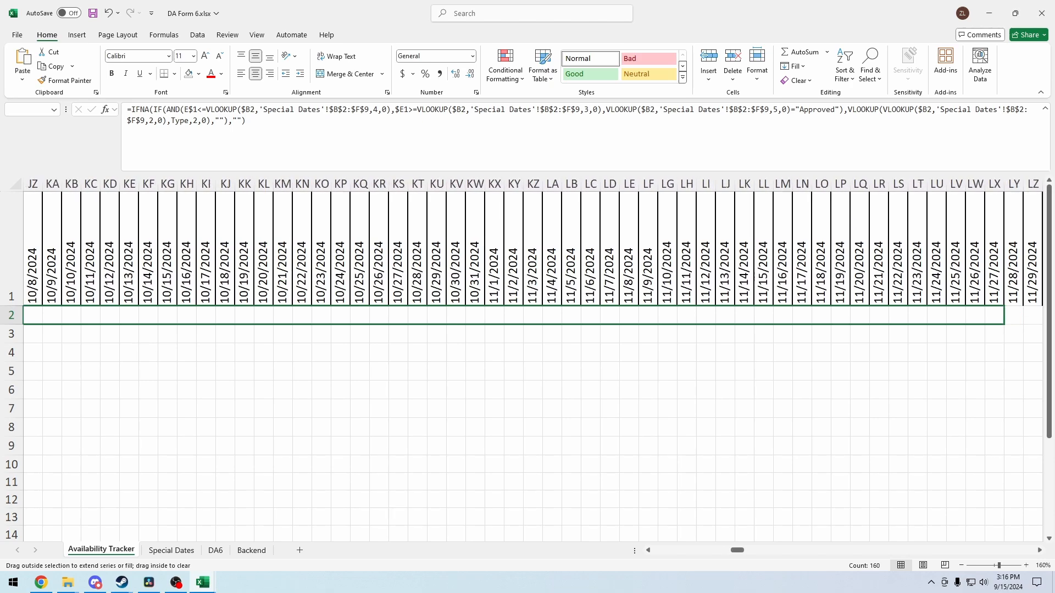
key(shift+Right)
key(shift+Right)
key(shift+Right)
key(shift+Right)
key(shift+Right)
key(shift+Right)
key(shift+Right)
key(shift+Right)
key(shift+Right)
key(shift+Right)
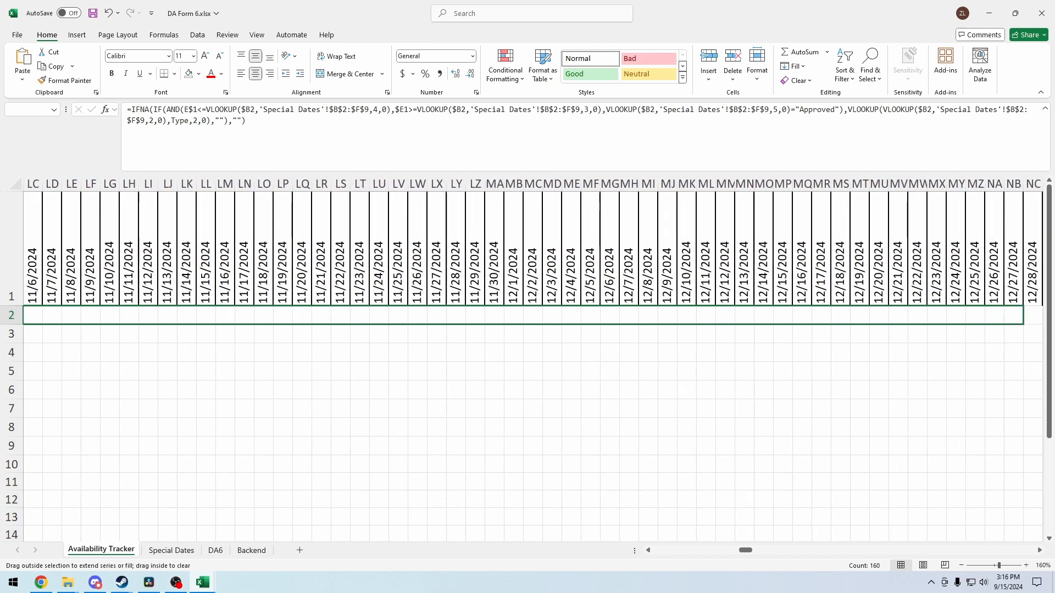
key(shift+Right)
key(shift+Right)
key(shift+Right)
key(shift+Right)
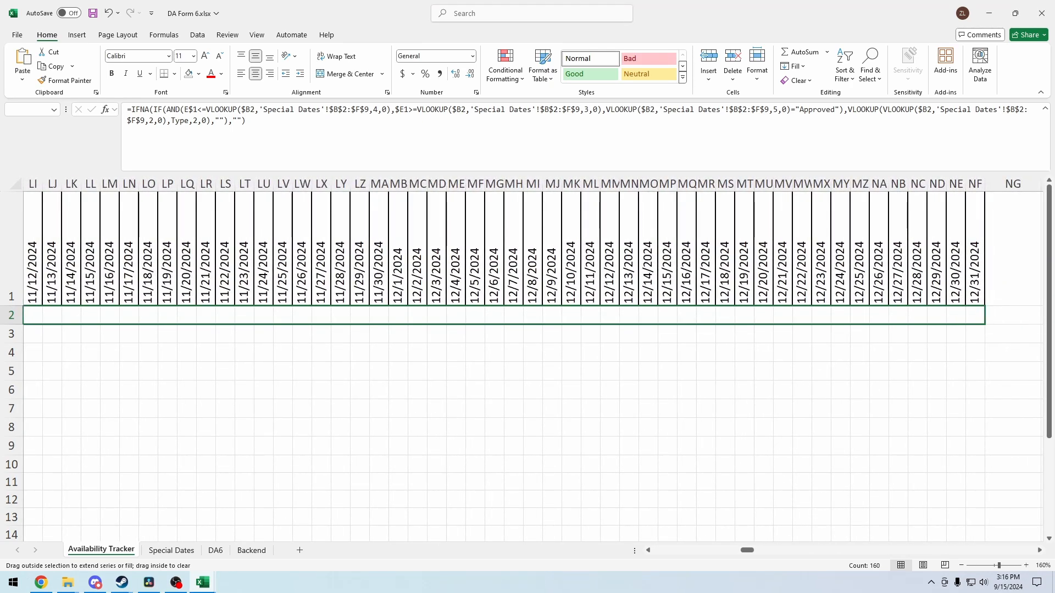
Fill the row 2 availability formulas down through row 200 and apply all borders to E2:NF200.
drag(976, 316, 984, 455)
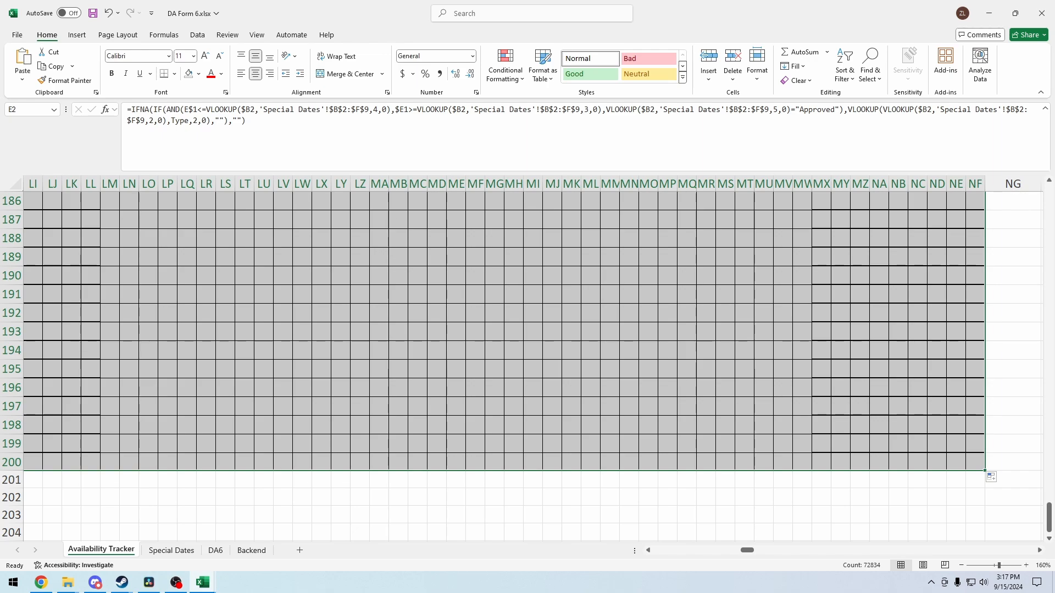
drag(747, 550, 659, 550)
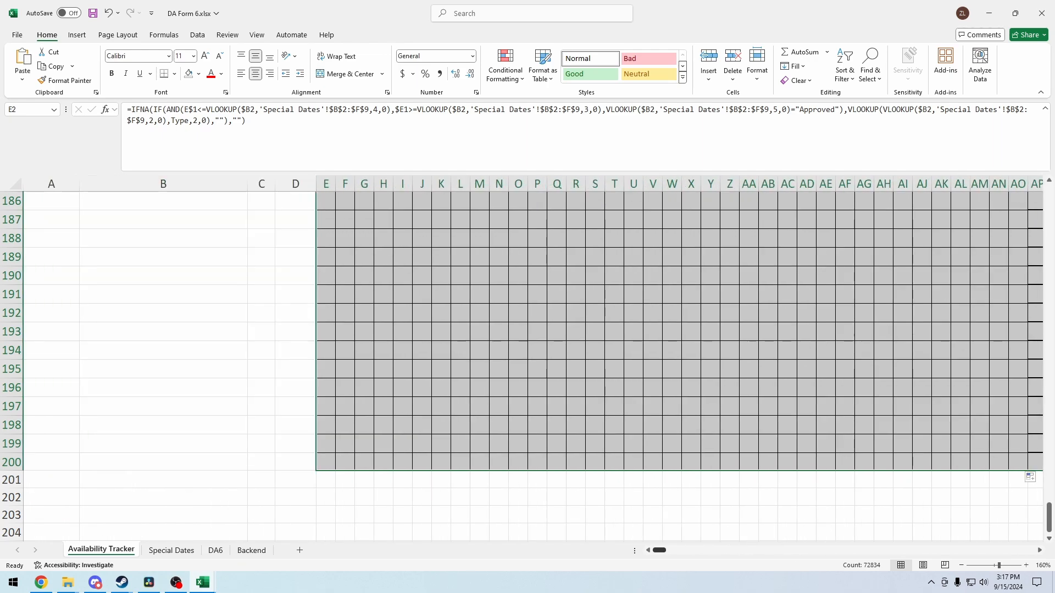
drag(1048, 517, 1049, 199)
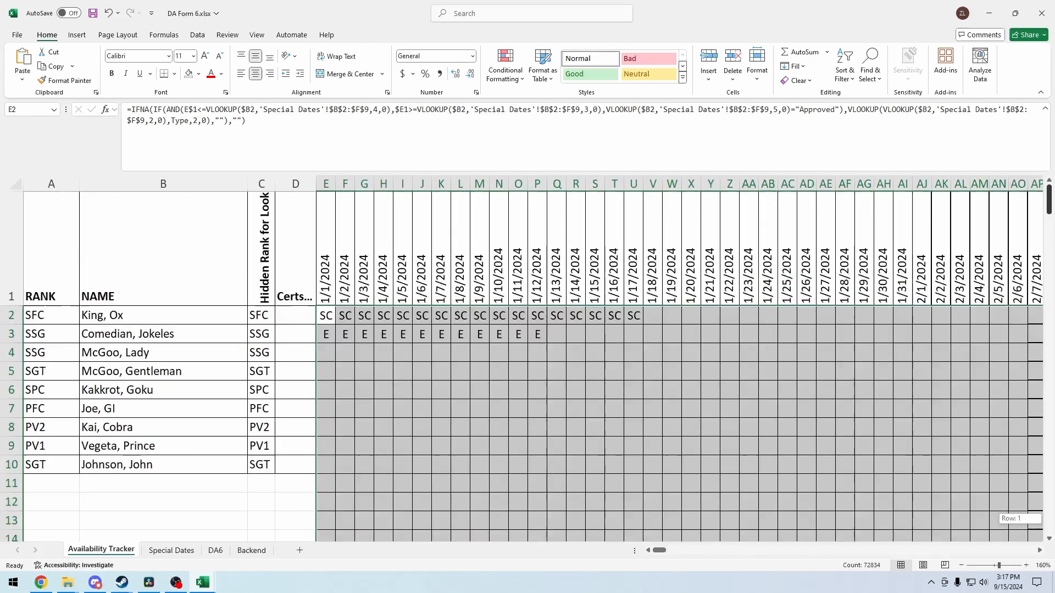
click(174, 74)
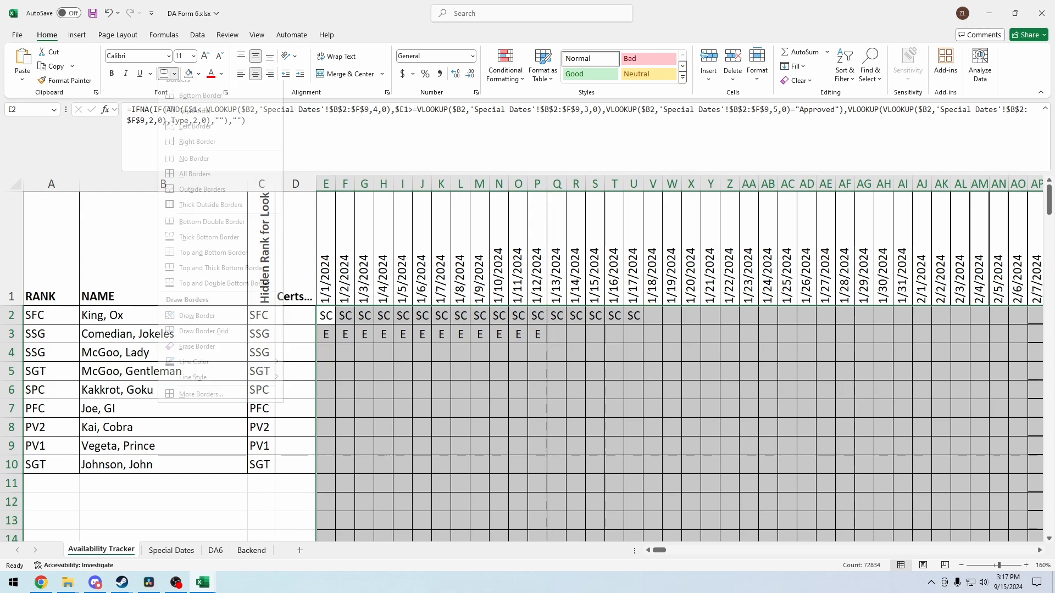
click(195, 183)
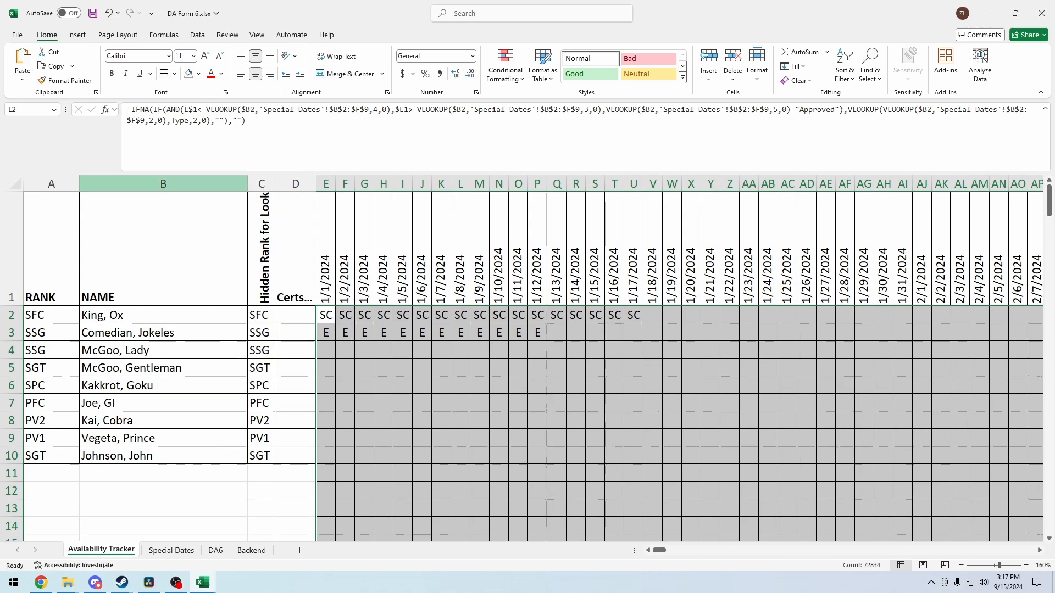
click(326, 385)
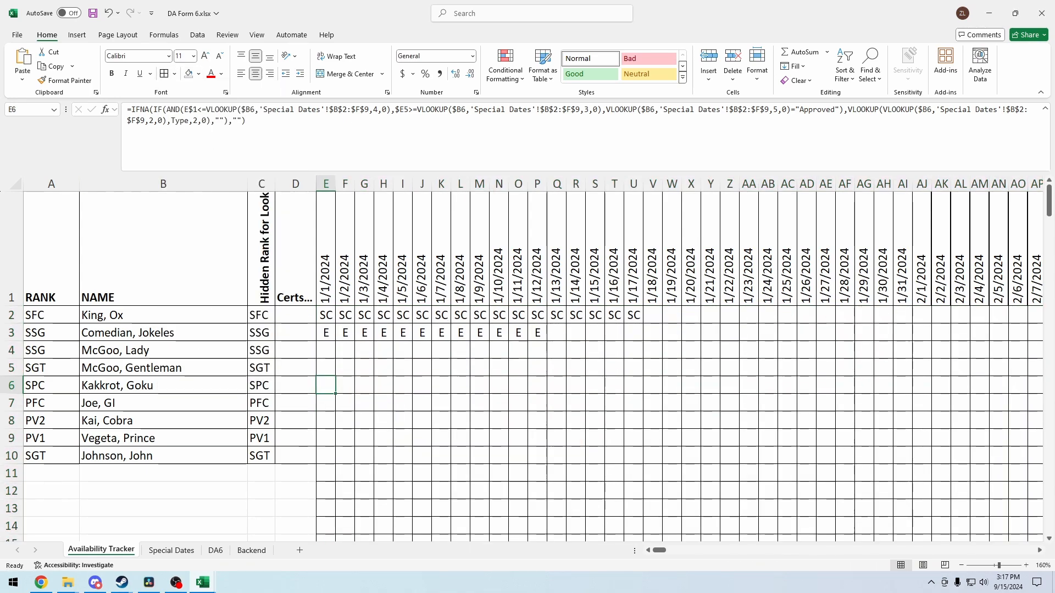
Examine the rank and name entries, the first empty roster row, and the hidden rank formula in C10.
drag(51, 316, 296, 333)
click(163, 315)
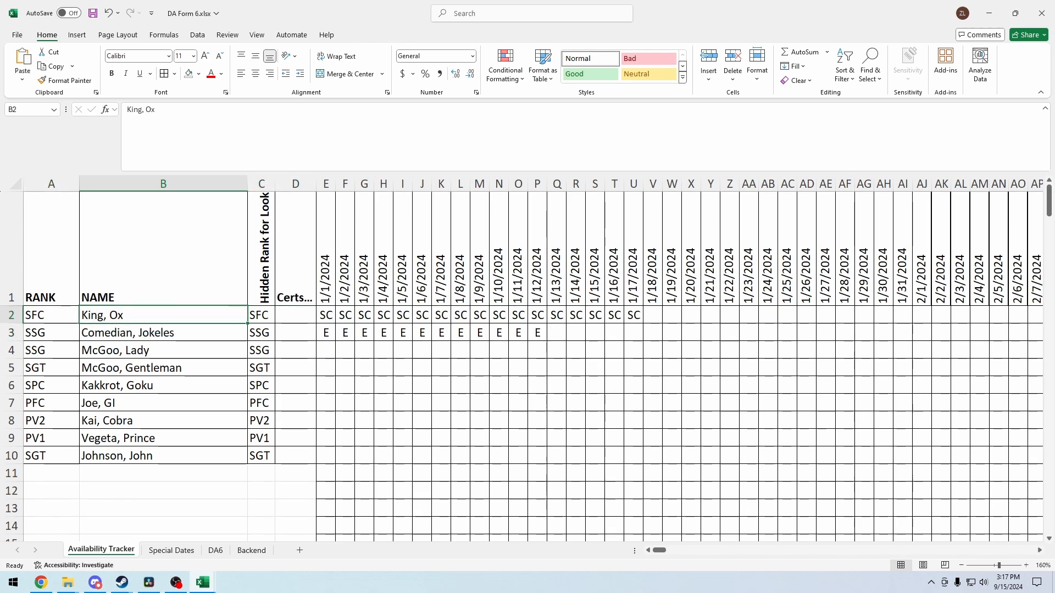
click(163, 474)
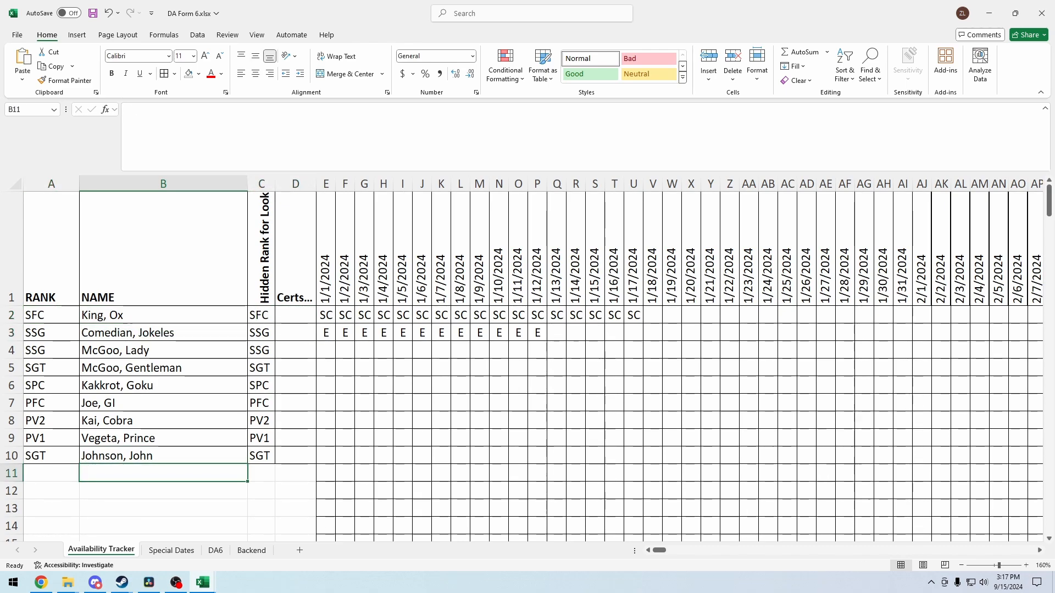
click(51, 474)
drag(51, 474, 262, 474)
click(262, 456)
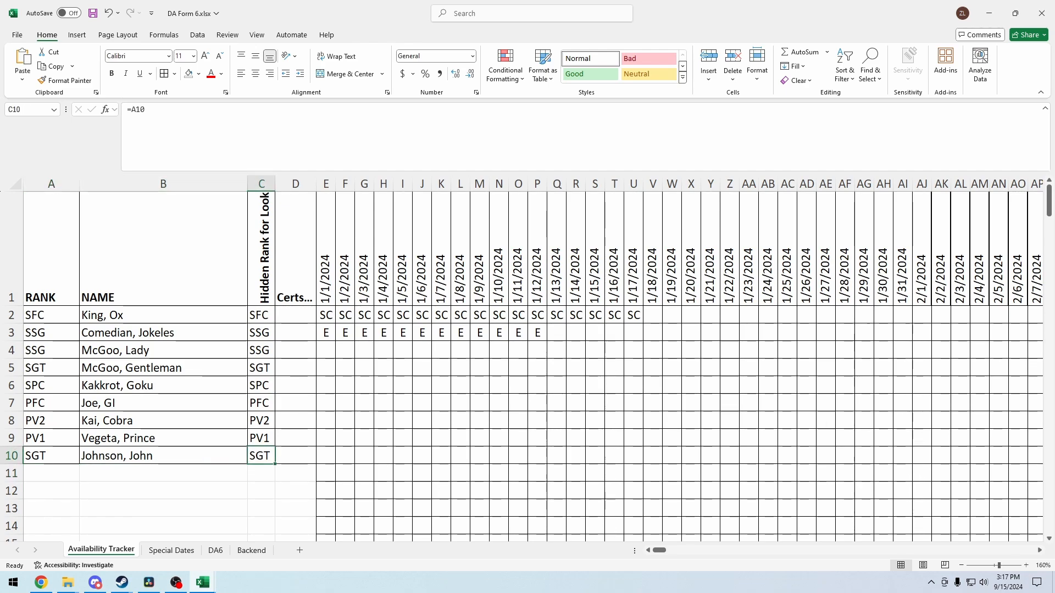
click(51, 456)
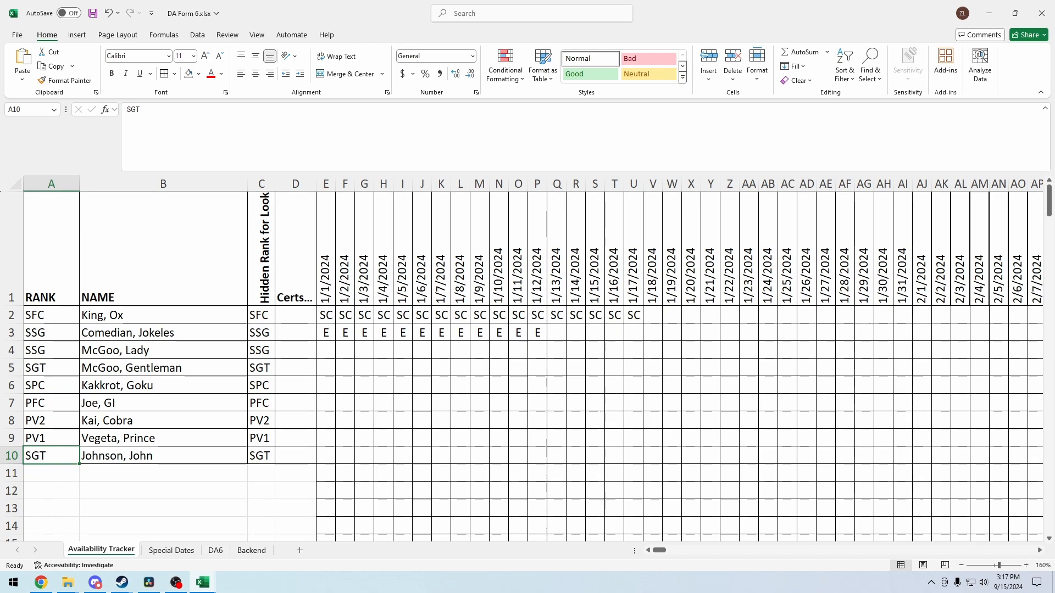
drag(262, 456, 261, 473)
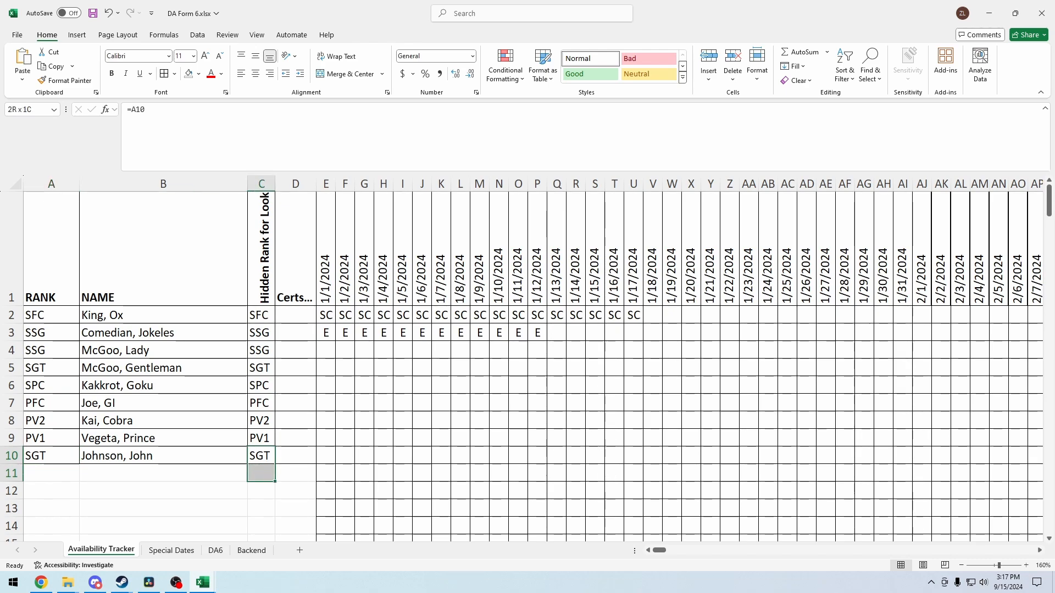
click(262, 474)
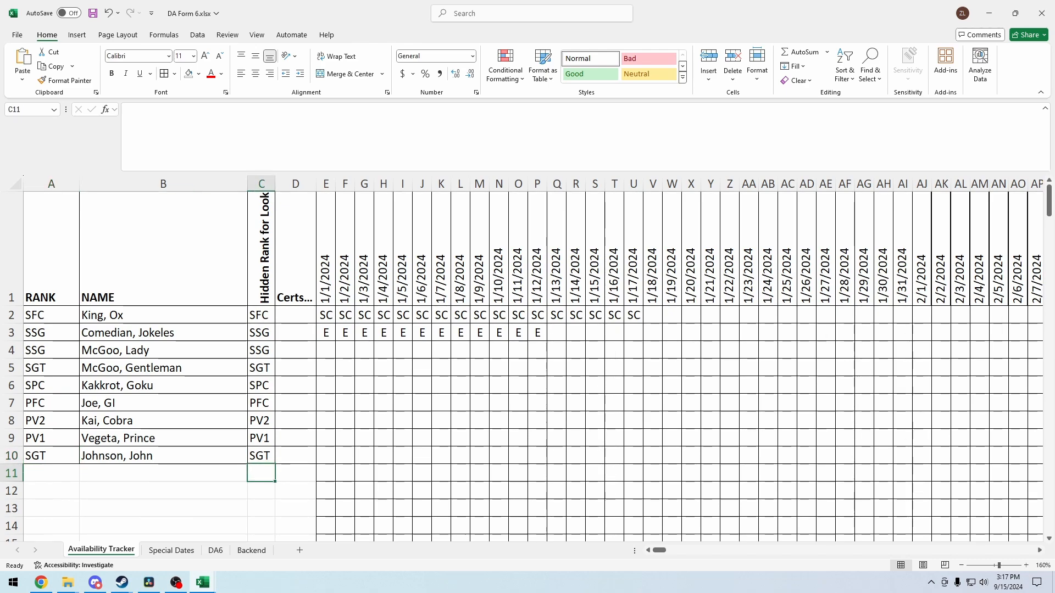
click(262, 456)
drag(275, 459, 308, 476)
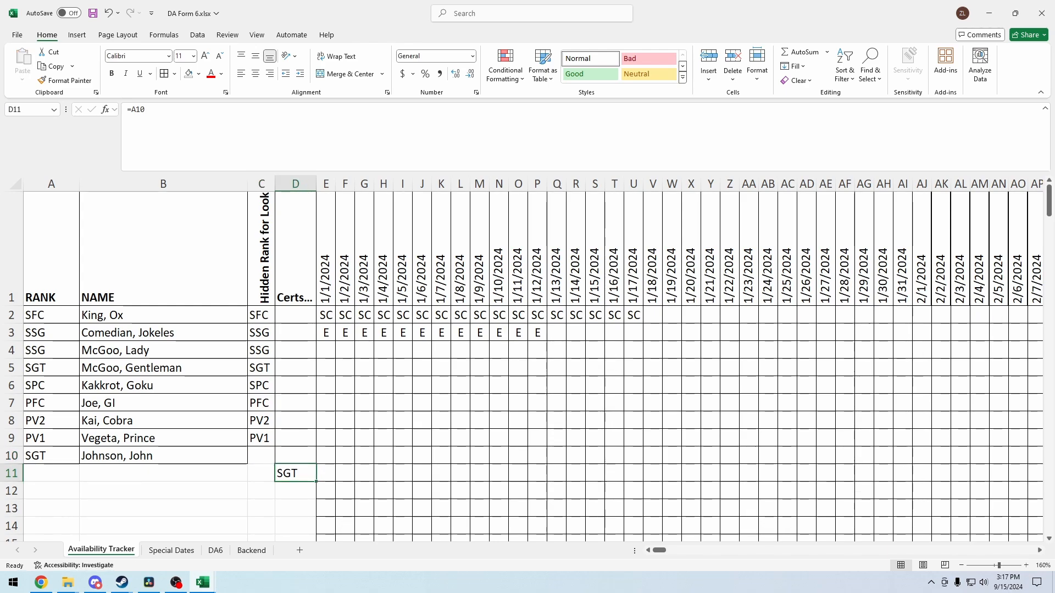
key(ctrl+z)
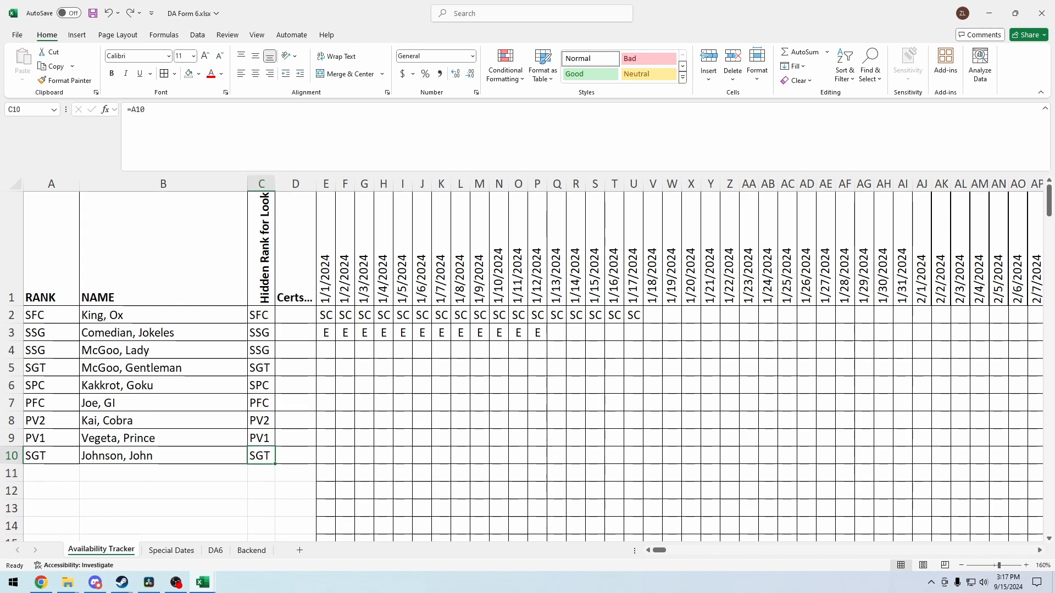
Fill the hidden rank formula from C10 down through row 200 and apply all borders to A11:D200.
drag(275, 465, 270, 478)
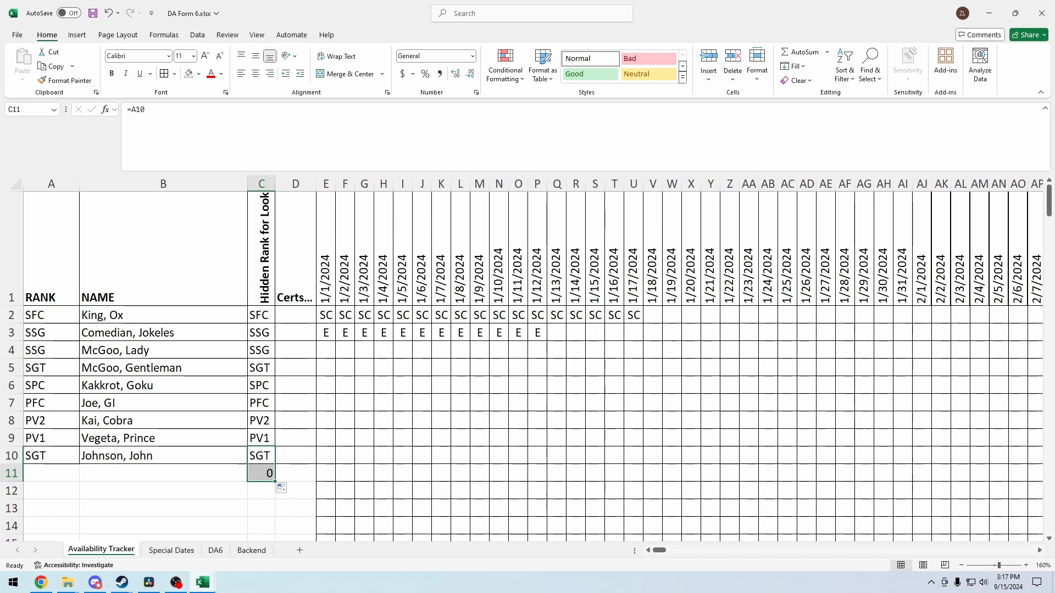
click(51, 473)
mouse_move(51, 473)
mouse_down()
mouse_move(295, 487)
mouse_move(316, 461)
mouse_move(316, 519)
mouse_move(316, 508)
mouse_up()
scroll(527, 363, up, 20)
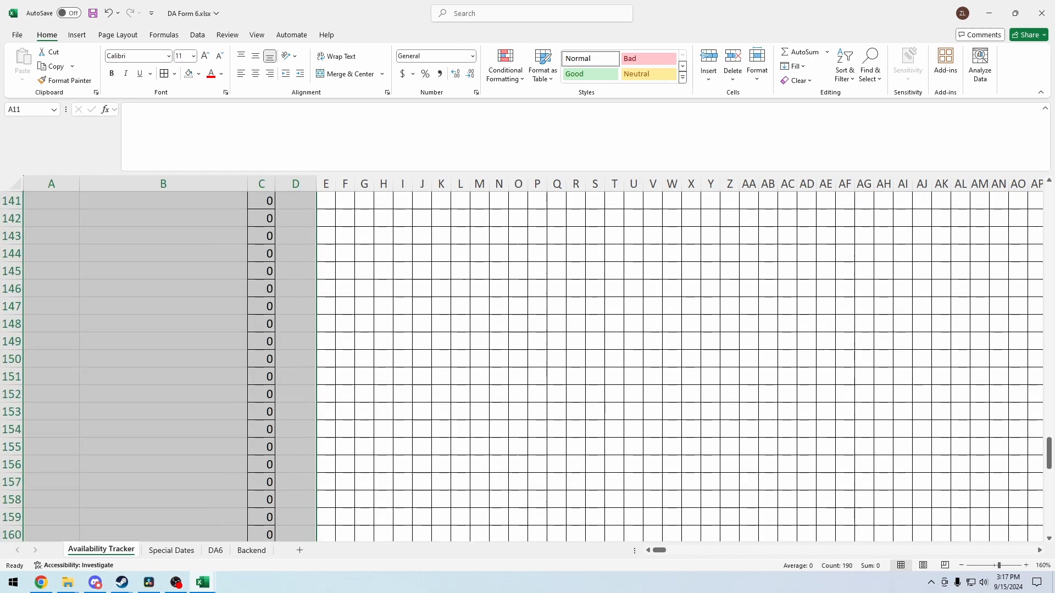
scroll(527, 362, up, 10)
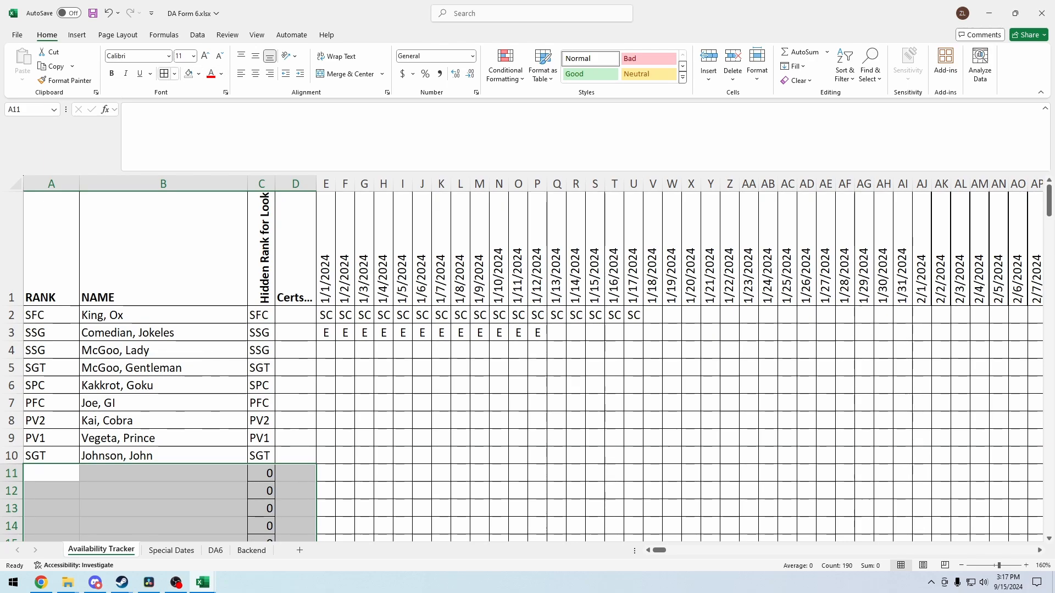
click(163, 73)
click(262, 439)
click(461, 438)
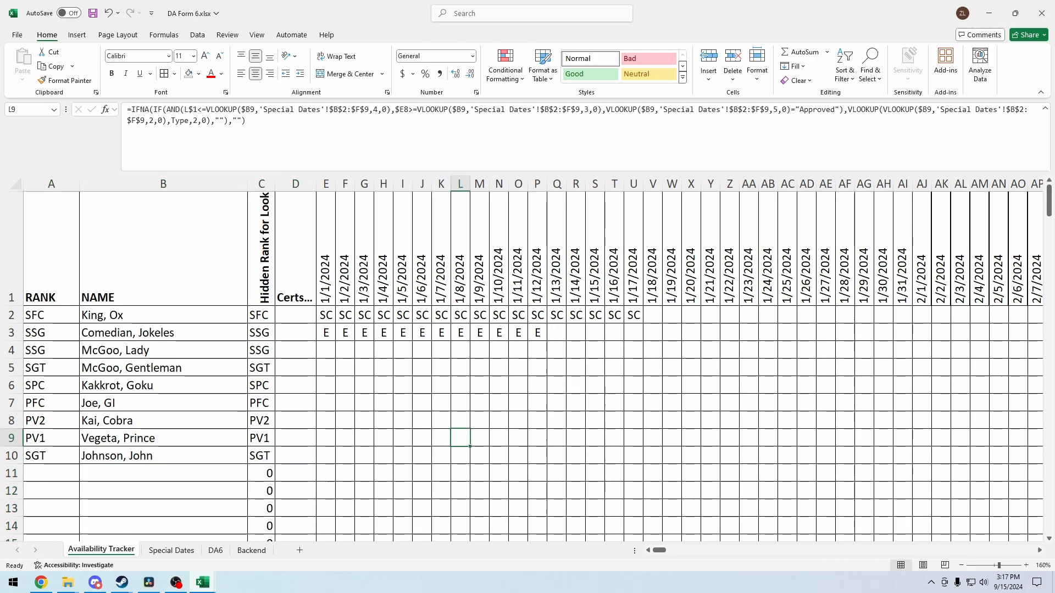
scroll(527, 363, down, 5)
scroll(528, 363, up, 5)
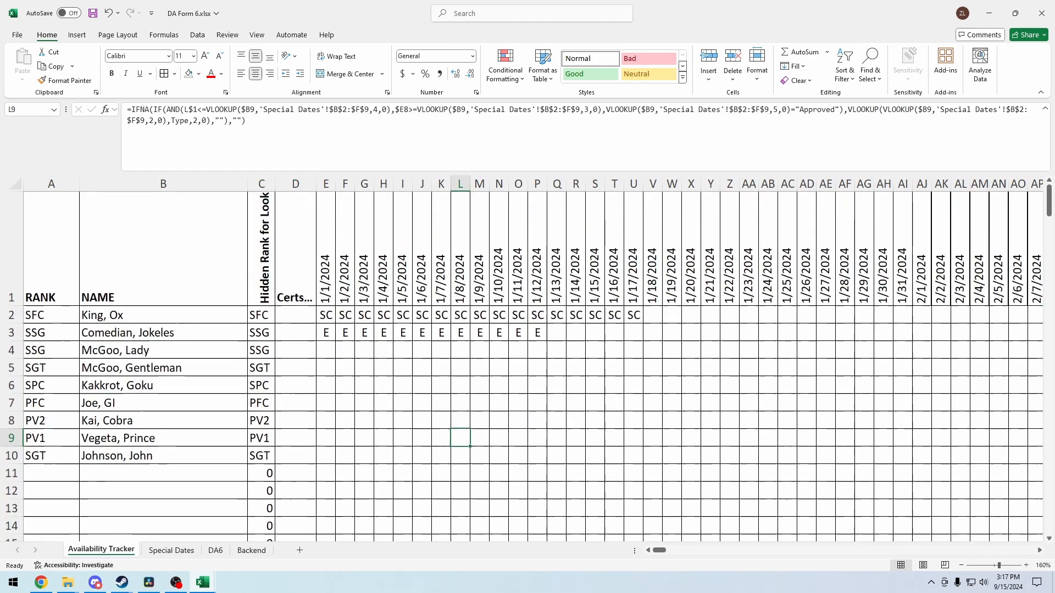
click(164, 474)
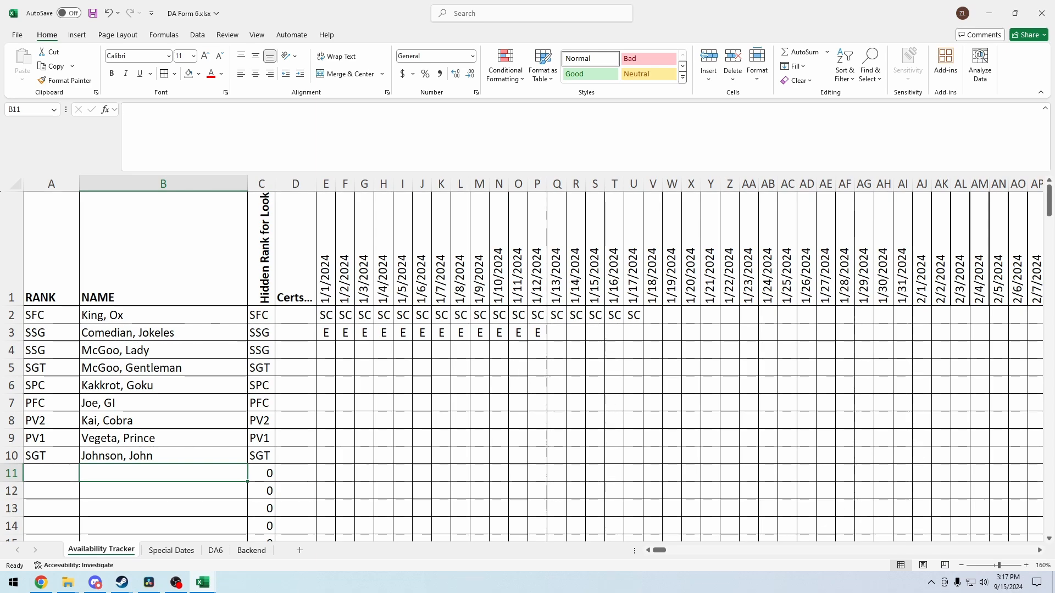
Examine the hidden rank lookup column from its header down through row 200.
click(262, 241)
click(262, 184)
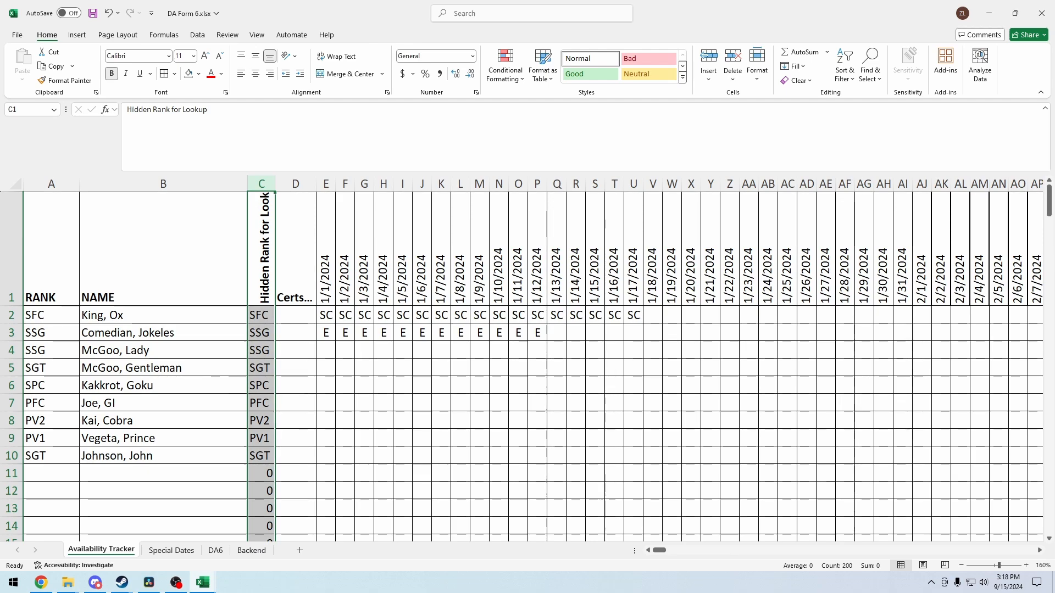
scroll(528, 362, down, 20)
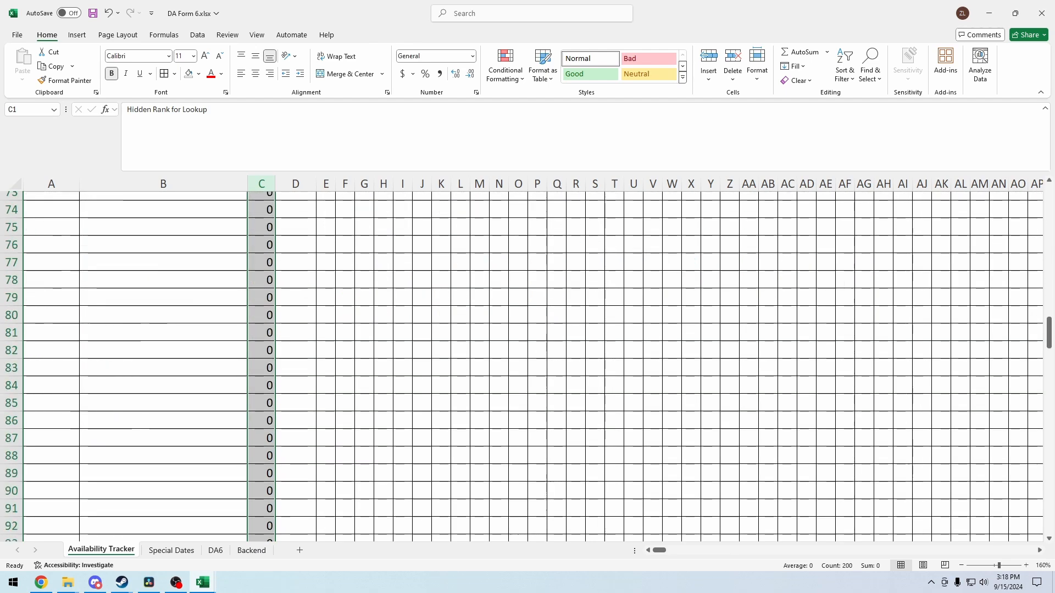
scroll(528, 363, down, 20)
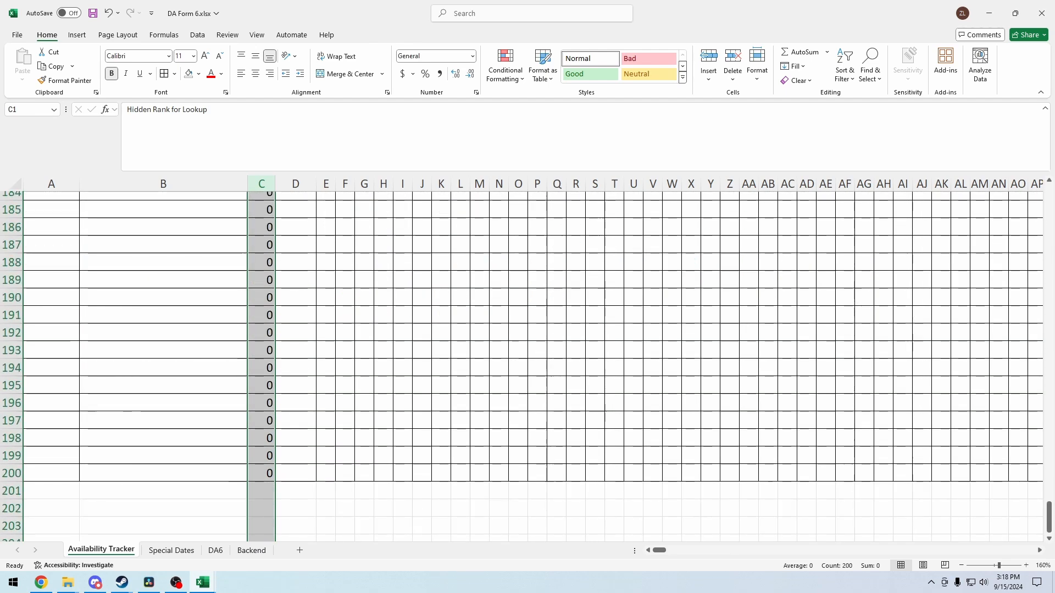
scroll(528, 363, up, 20)
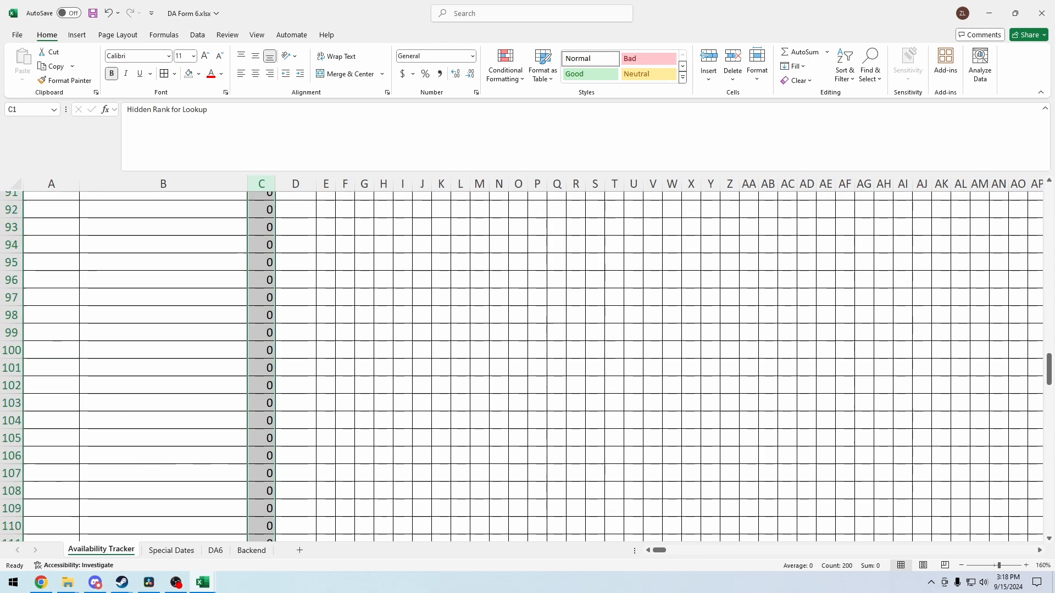
scroll(527, 363, up, 20)
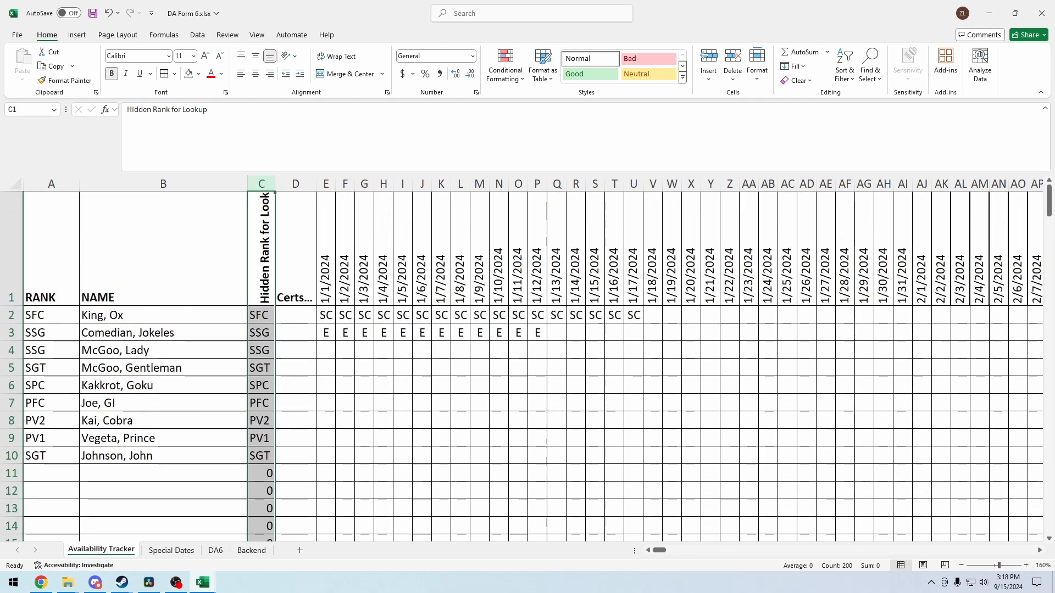
Examine the availability formulas in several January date cells across rows 3 to 6 of the tracker.
click(364, 367)
click(422, 368)
click(480, 367)
click(518, 385)
click(480, 386)
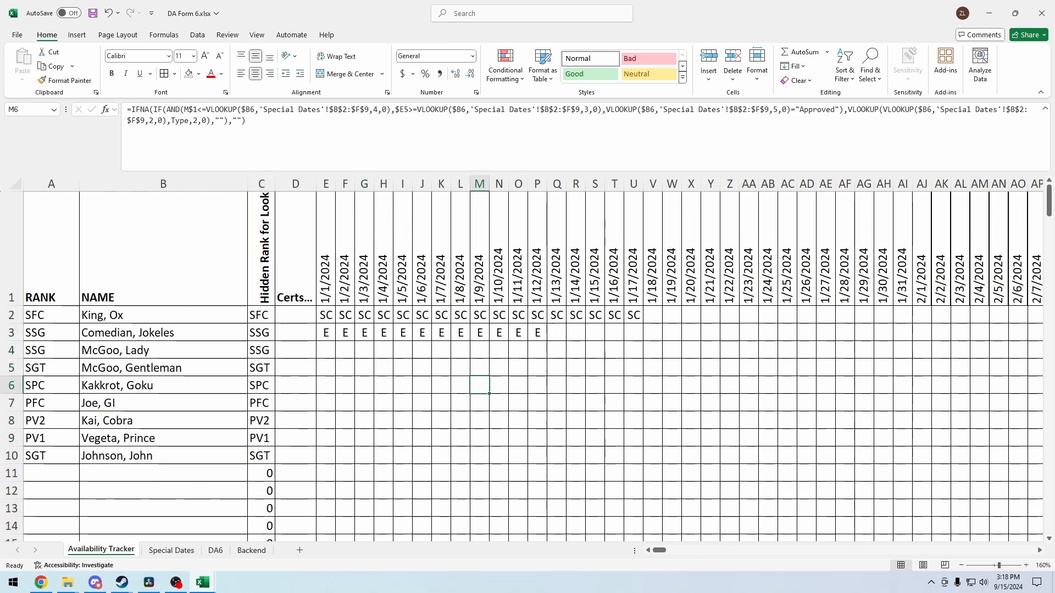
click(326, 350)
click(364, 350)
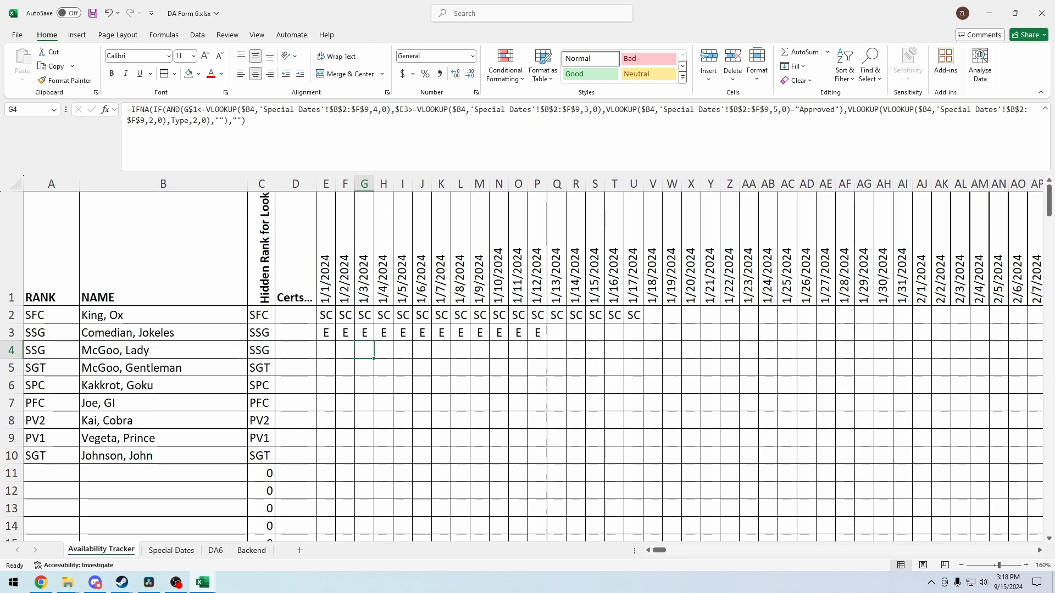
click(364, 333)
On the Special Dates sheet, choose the name of the soldier from roster row 10 in B5.
click(171, 550)
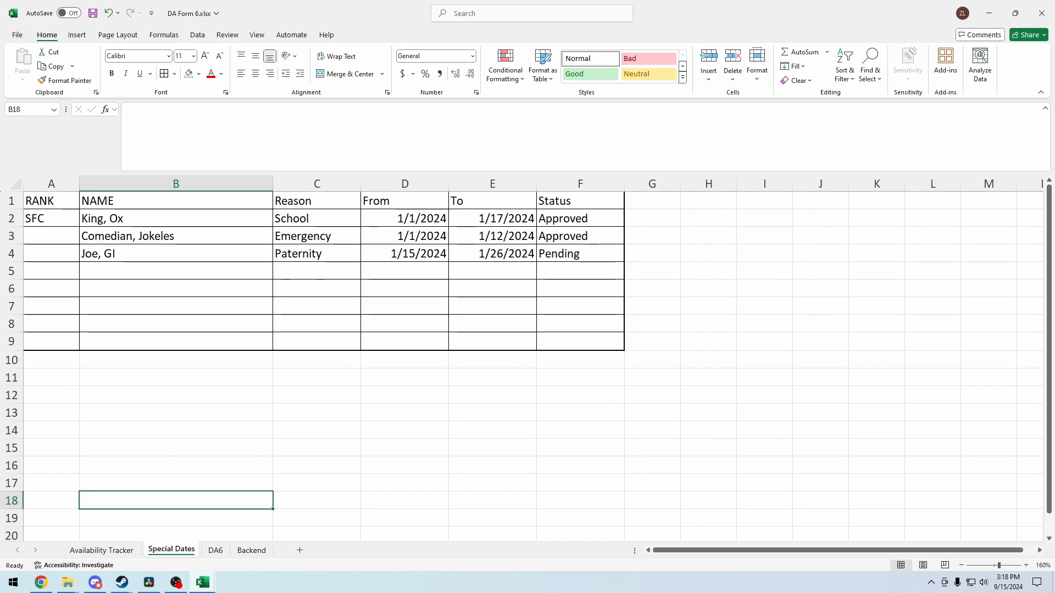
click(176, 271)
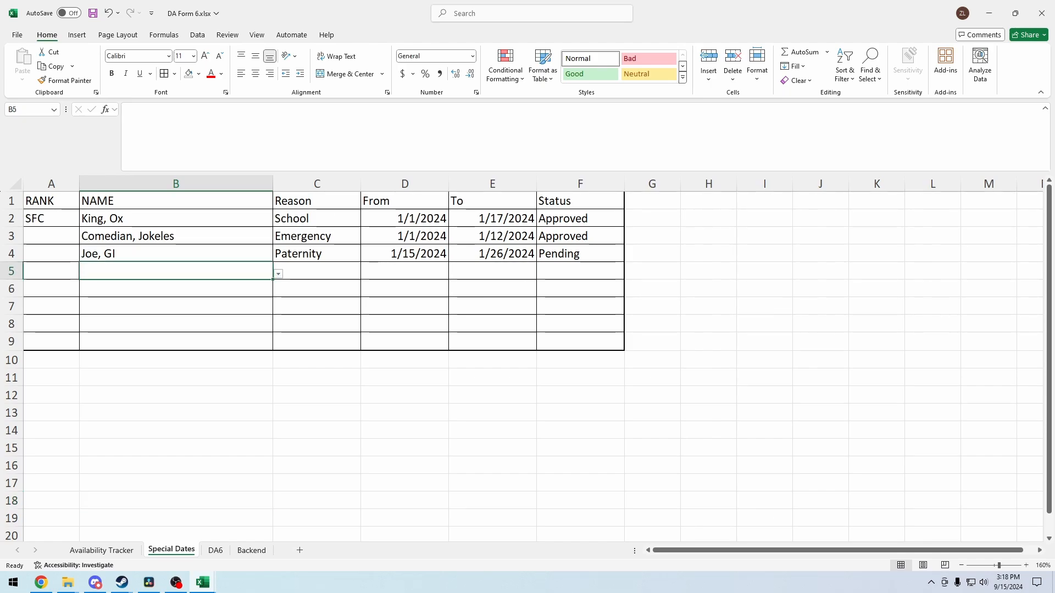
click(278, 273)
click(175, 360)
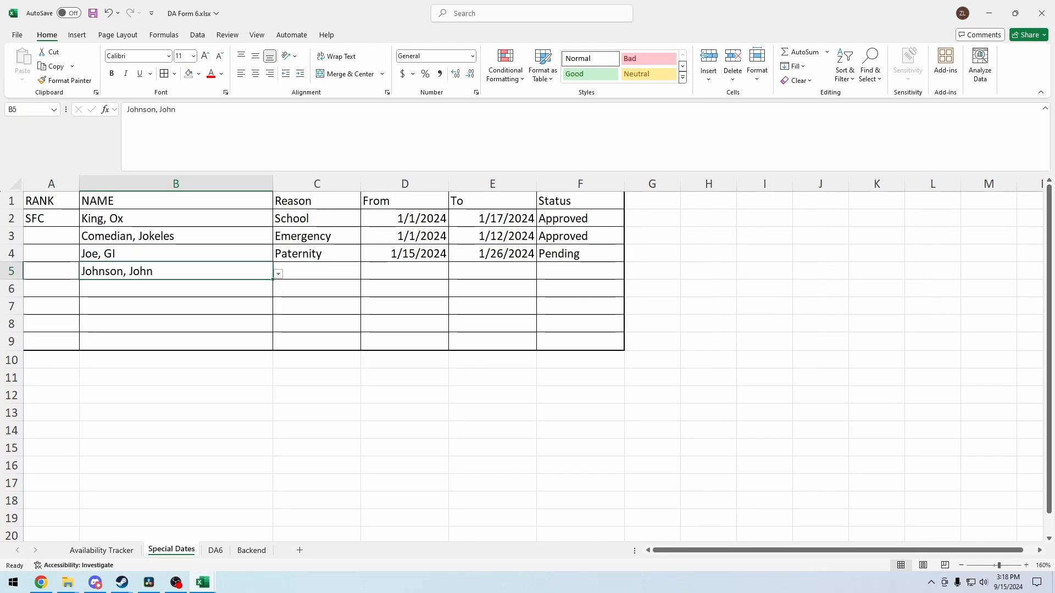
Try a different roster name in B5, and switch it back to the soldier from roster row 10.
click(279, 274)
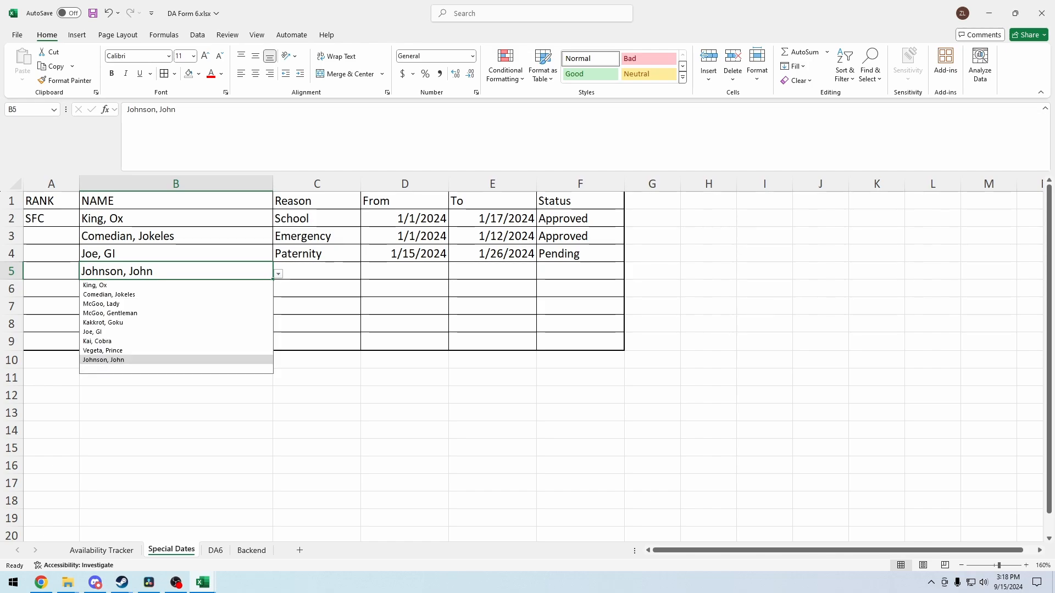
click(175, 332)
click(279, 273)
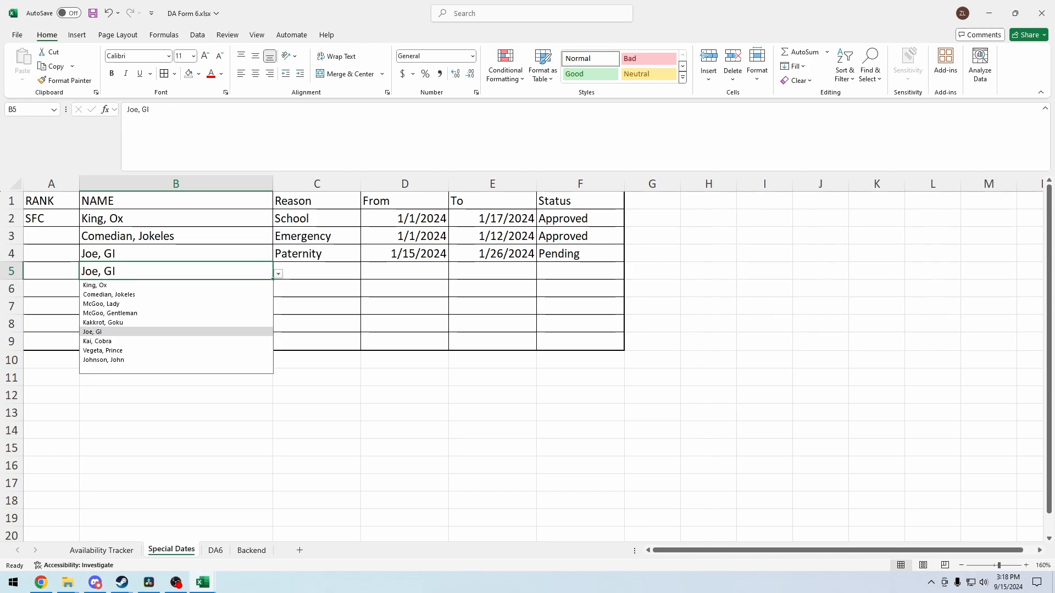
click(176, 360)
Set row 5's reason to Maternity, with a From date of 1/23/2024 and a To date of 2/26/2024.
click(317, 271)
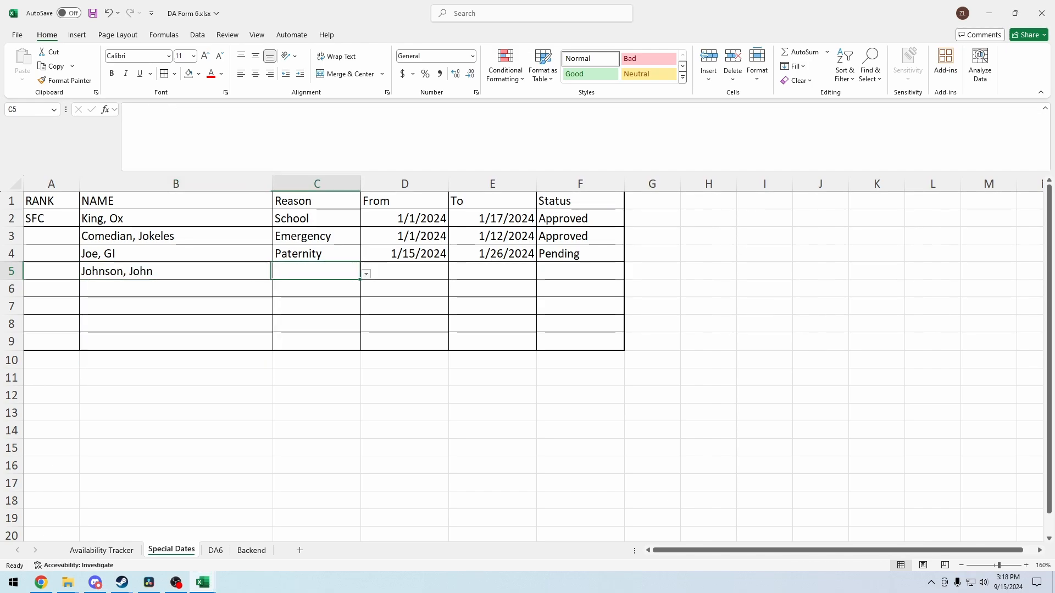
click(366, 274)
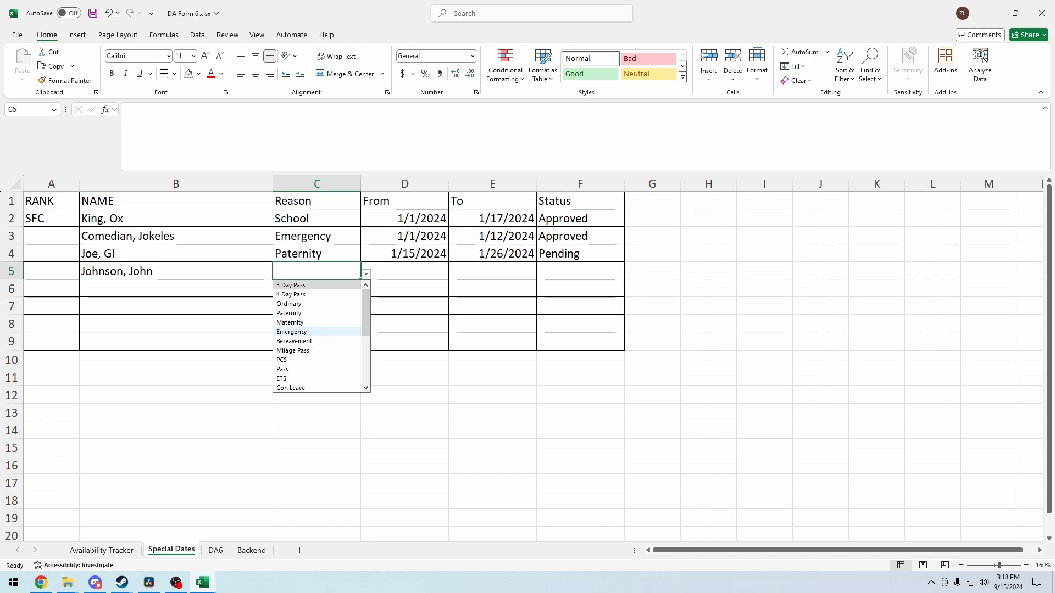
click(405, 271)
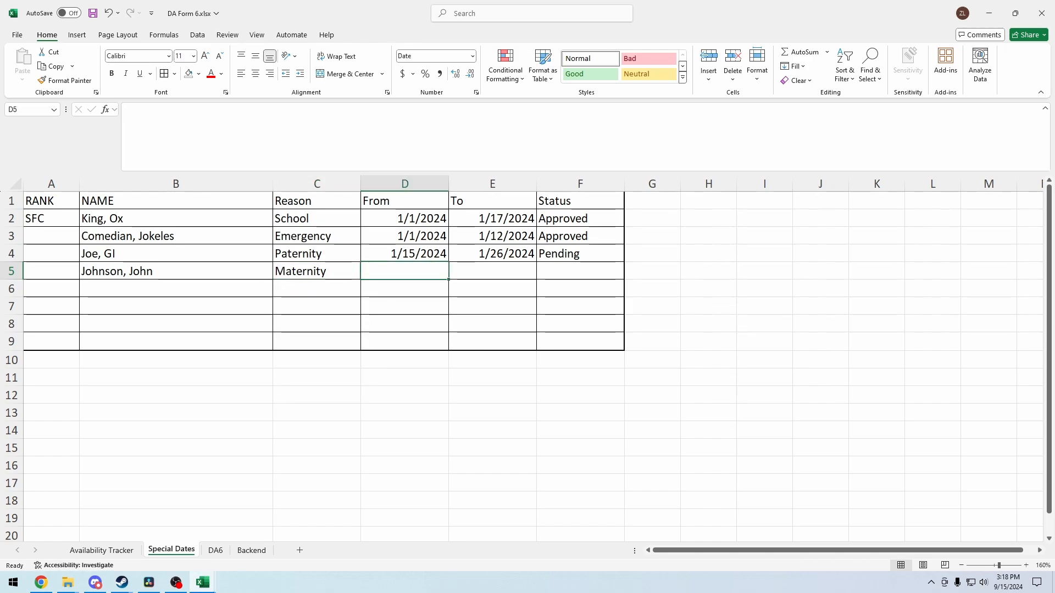
text(1/23/2024)
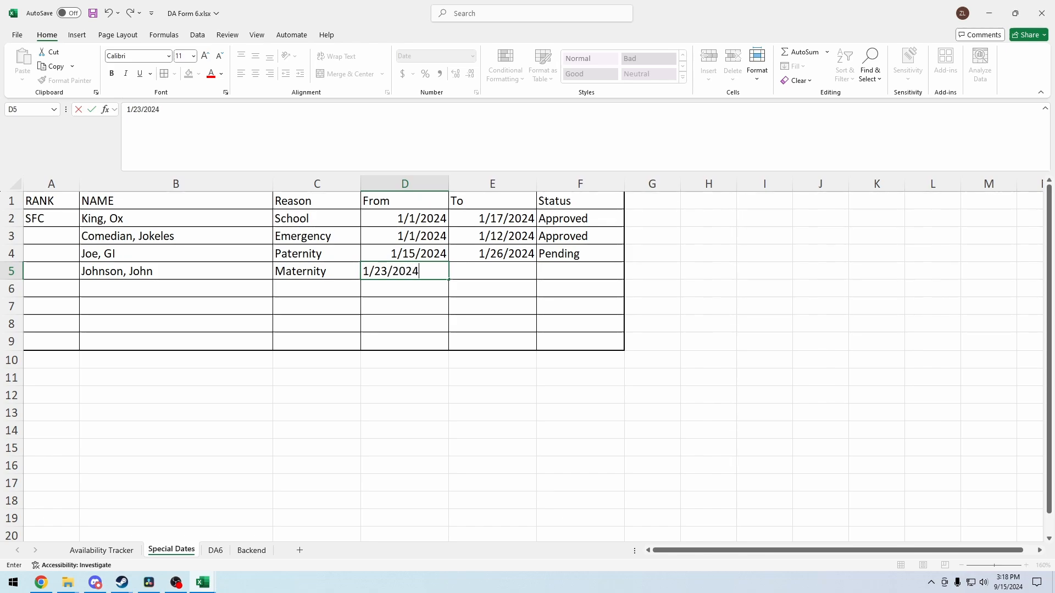
key(Tab)
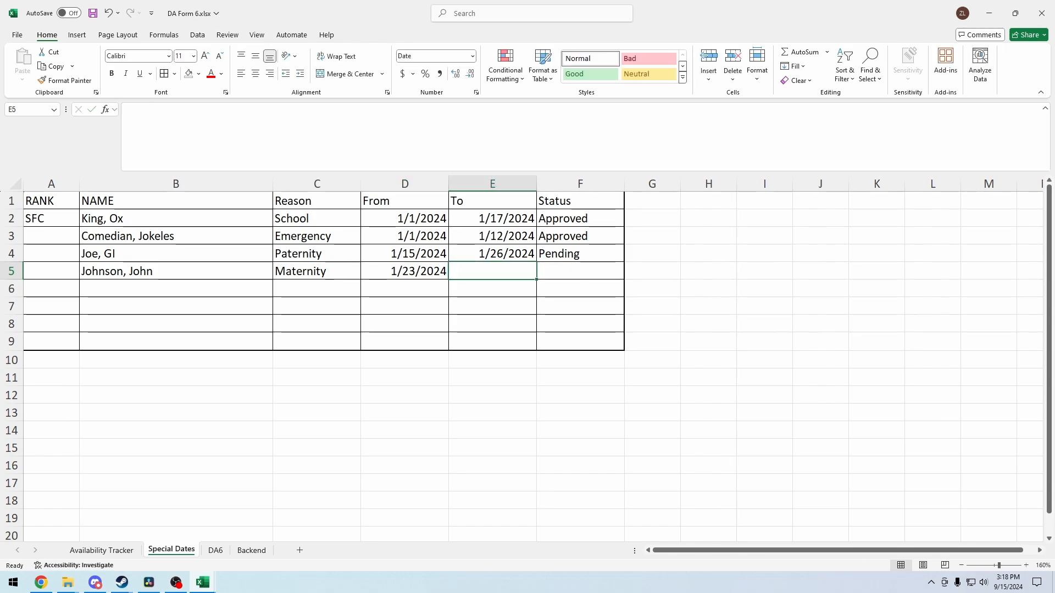
text(2/)
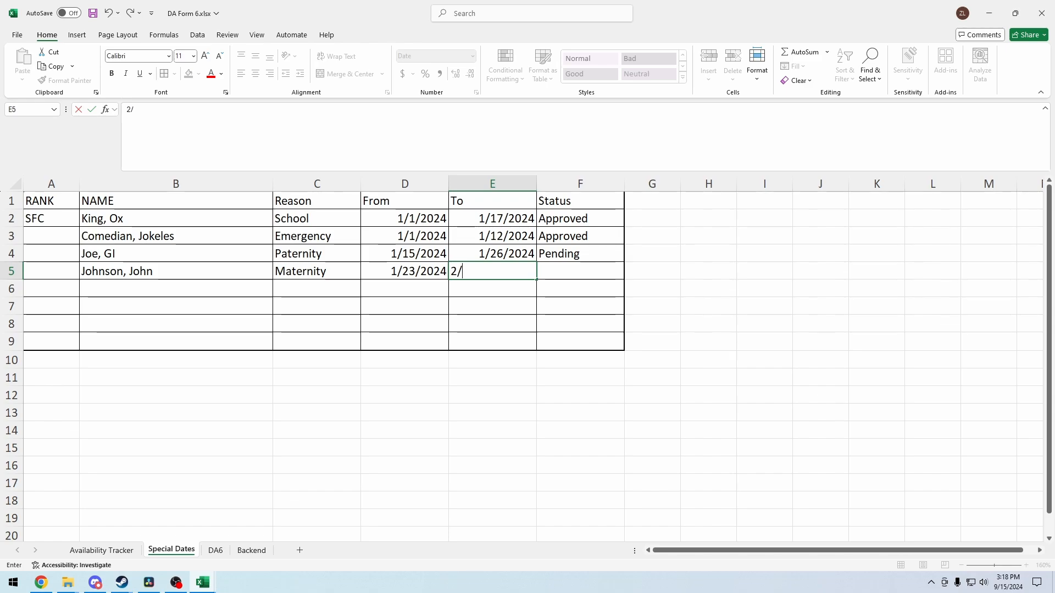
text(2)
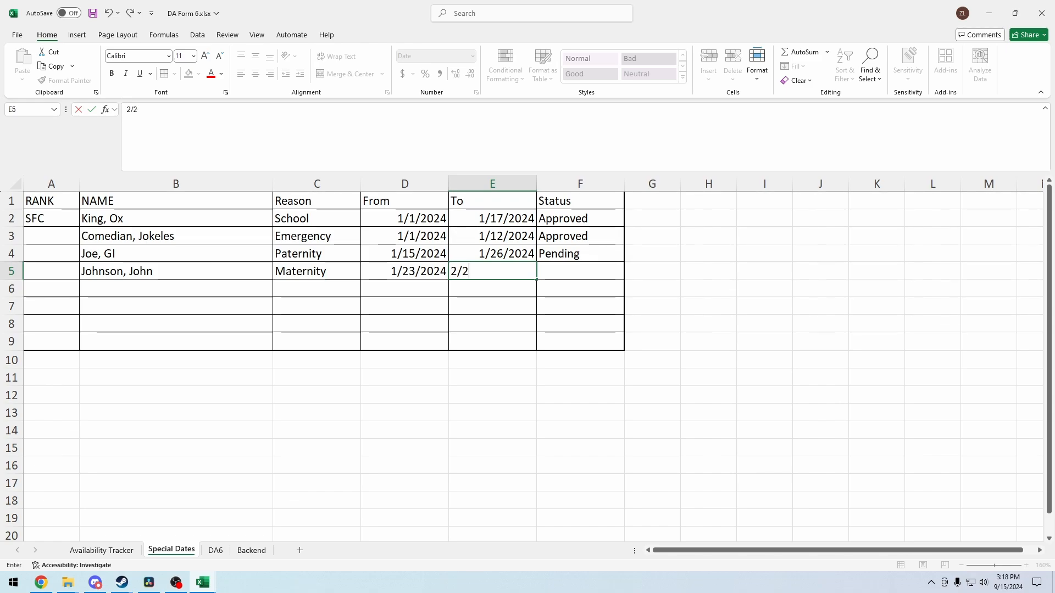
text(6/2)
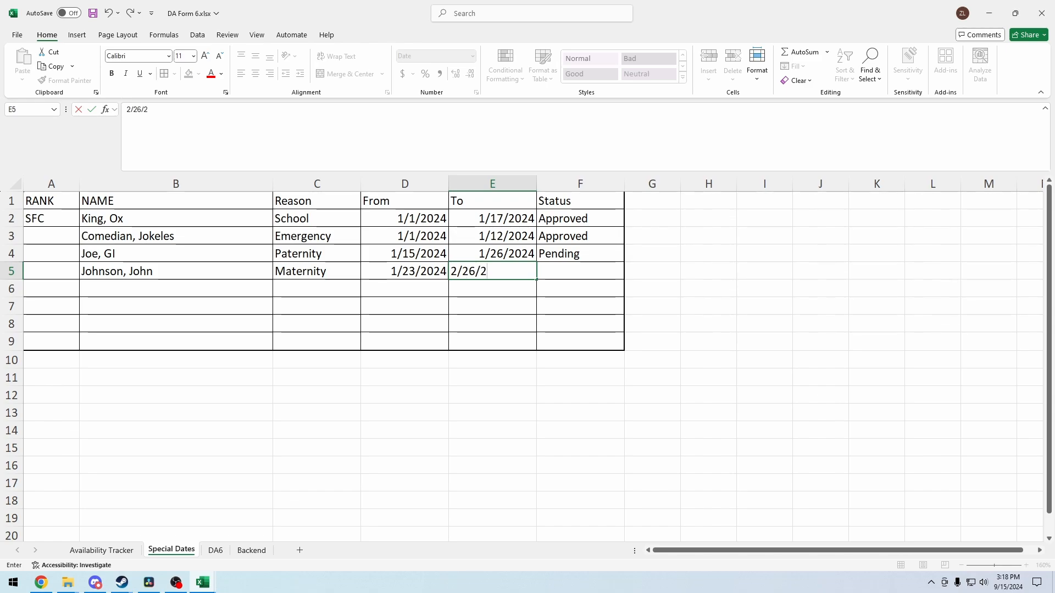
text(024)
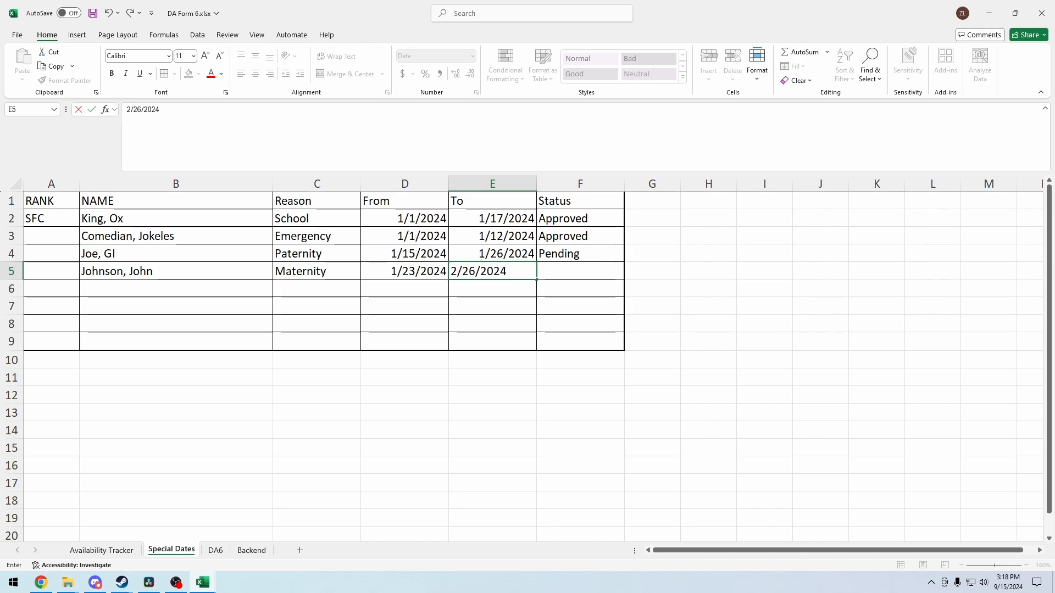
key(Tab)
Set the status of the row 5 maternity entry to Approved.
key(Down)
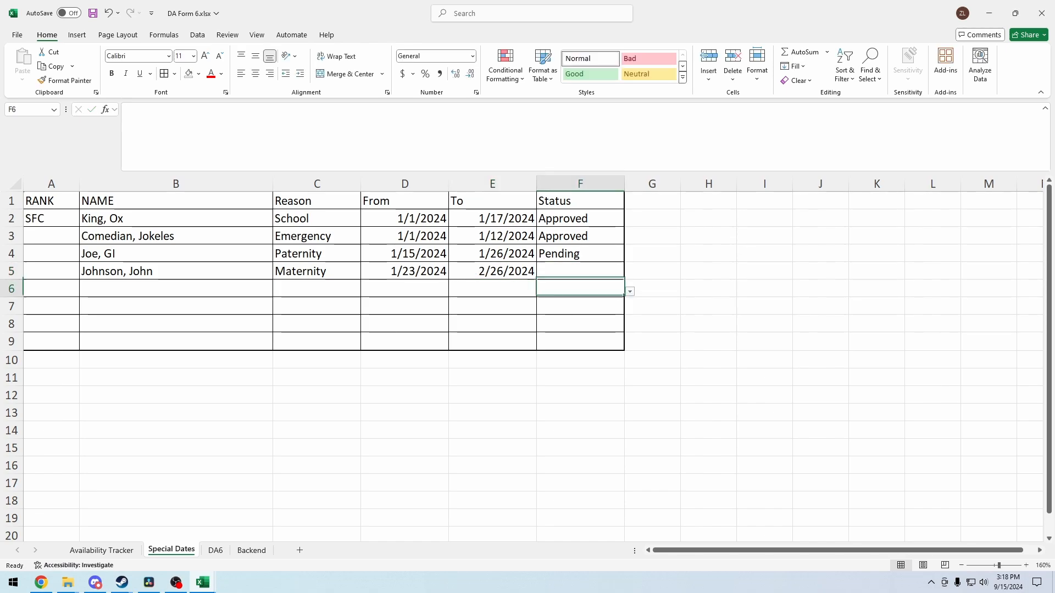
key(Up)
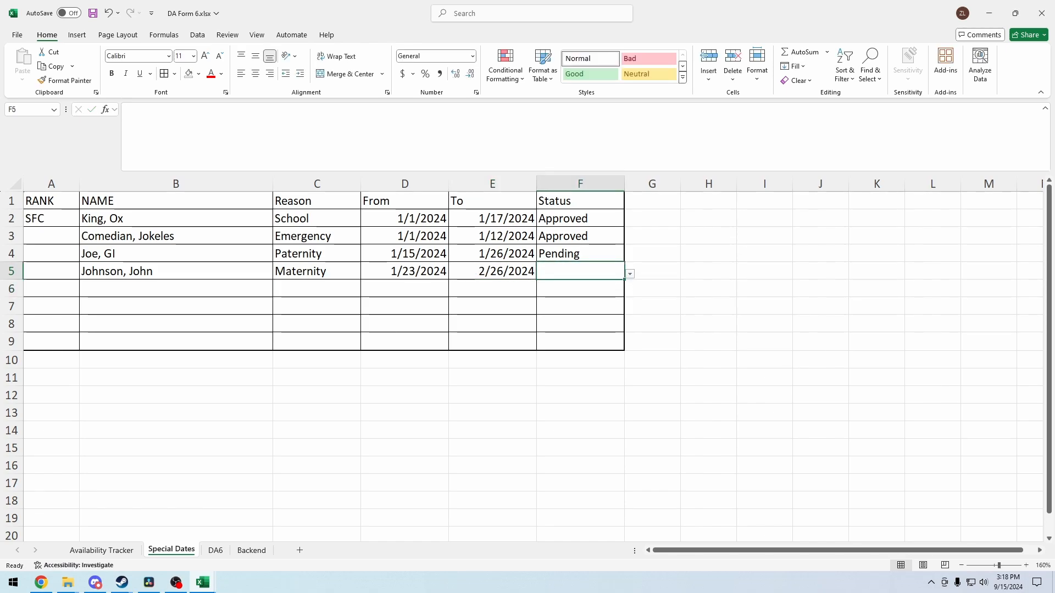
click(630, 274)
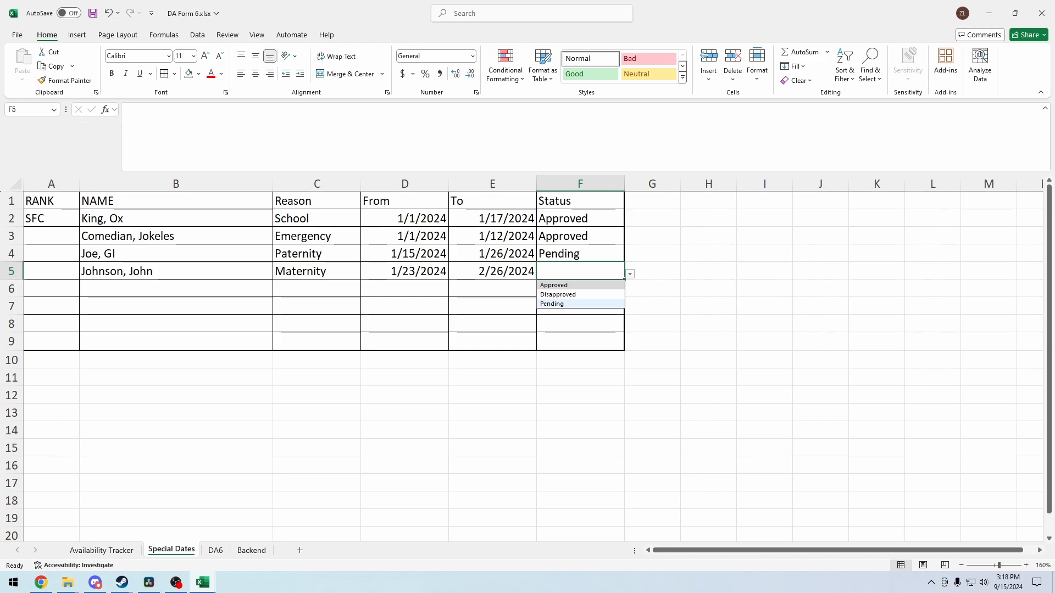
click(581, 285)
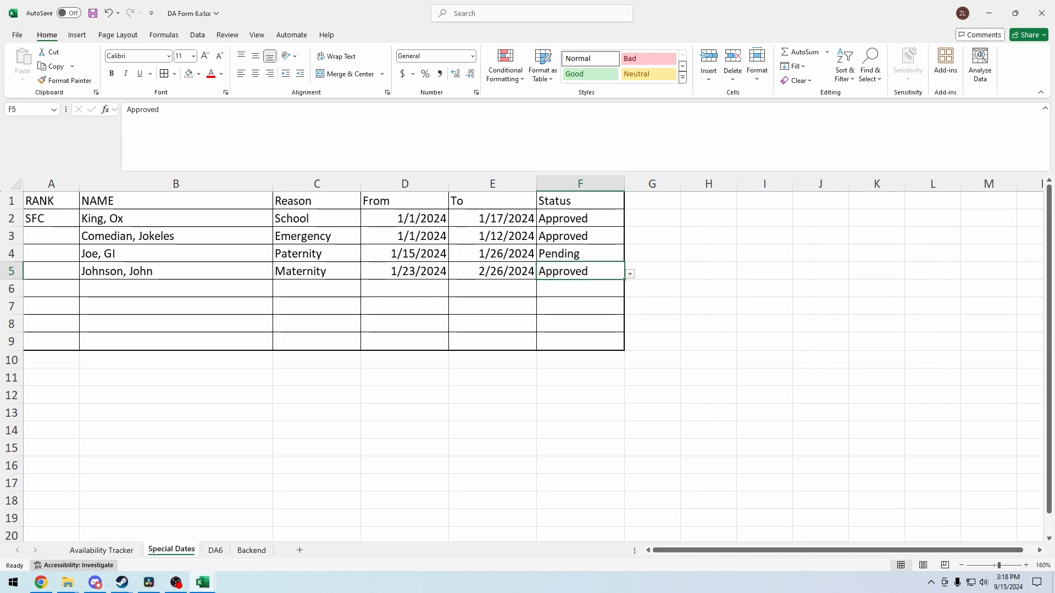
Check how the maternity entry carries over to the Availability Tracker and DA6 sheets against its From date on Special Dates.
click(77, 565)
click(101, 550)
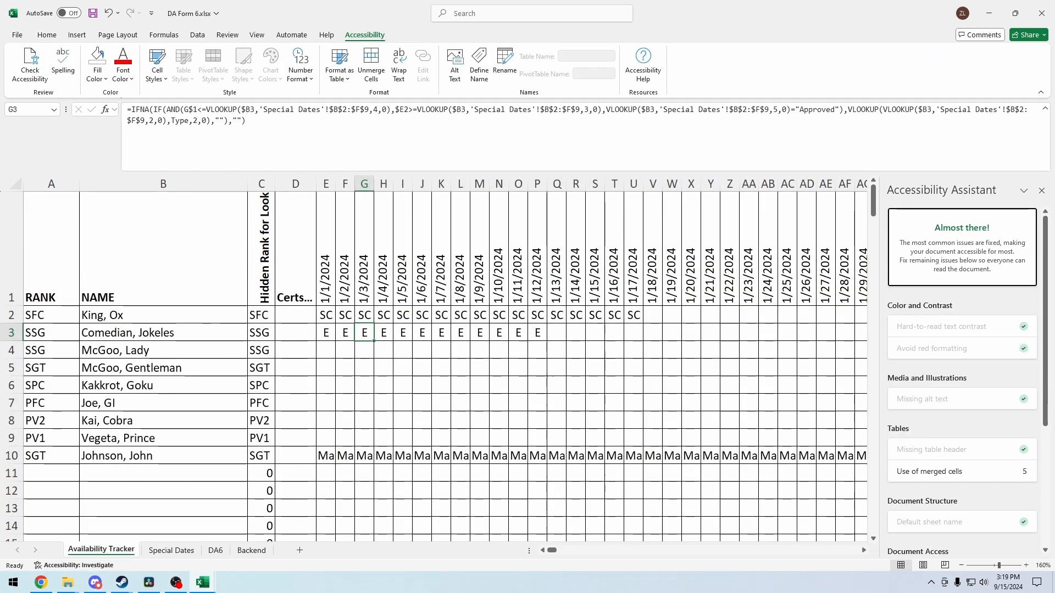
click(1041, 191)
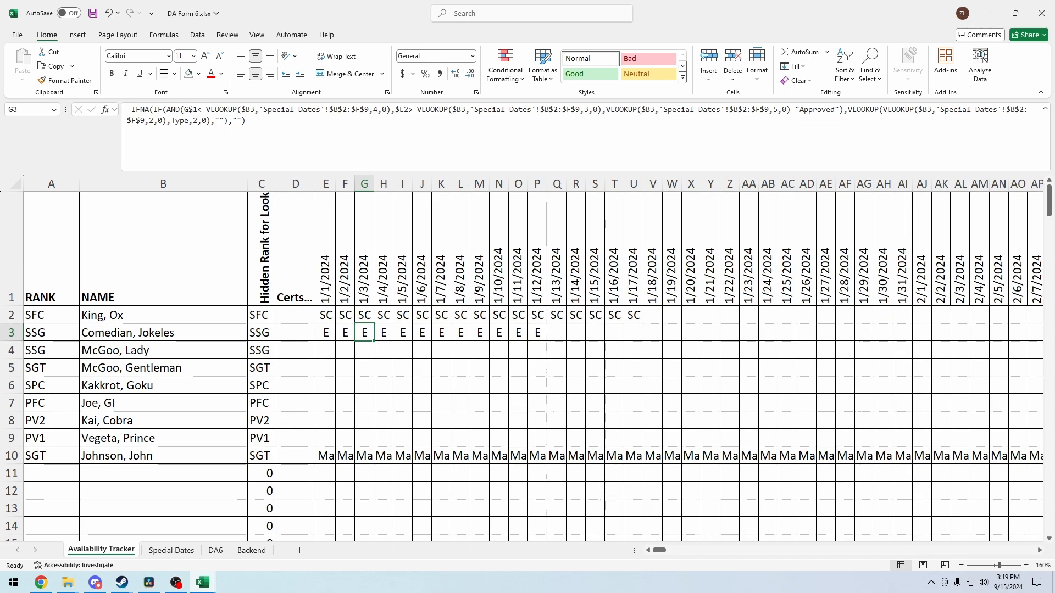
click(216, 550)
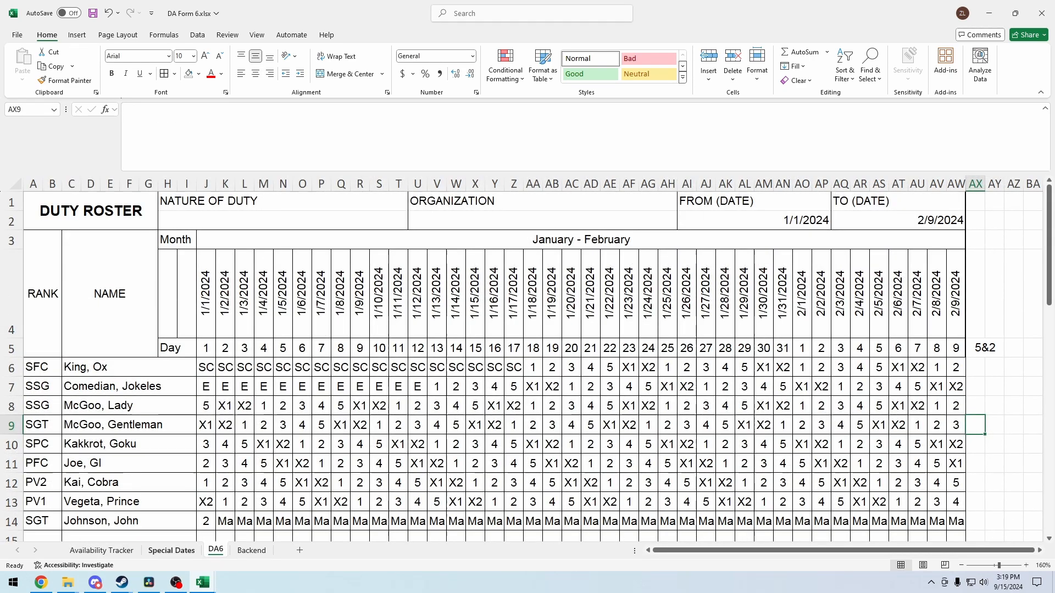
click(171, 550)
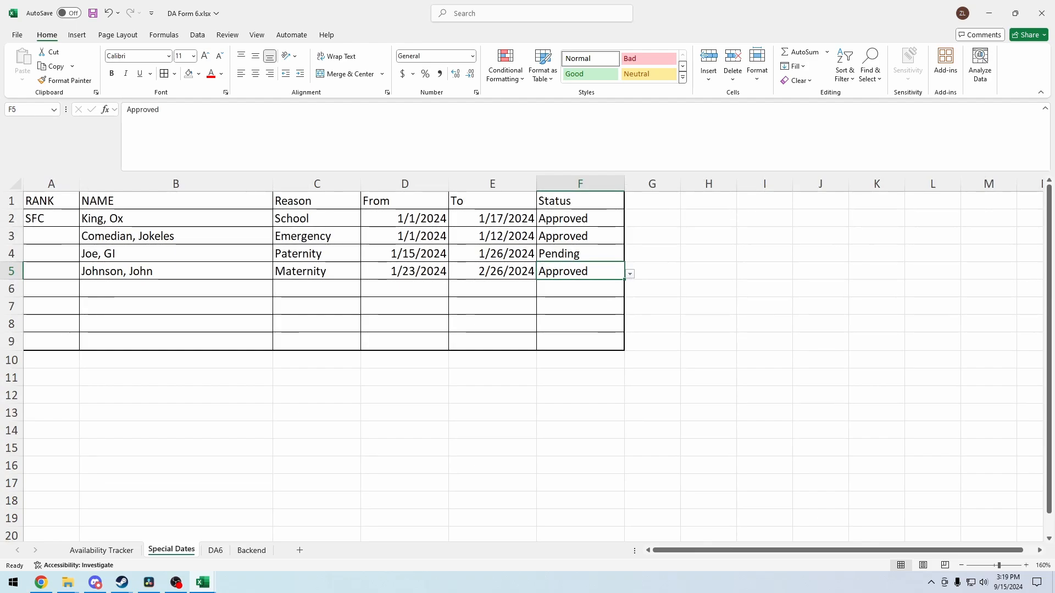
click(404, 271)
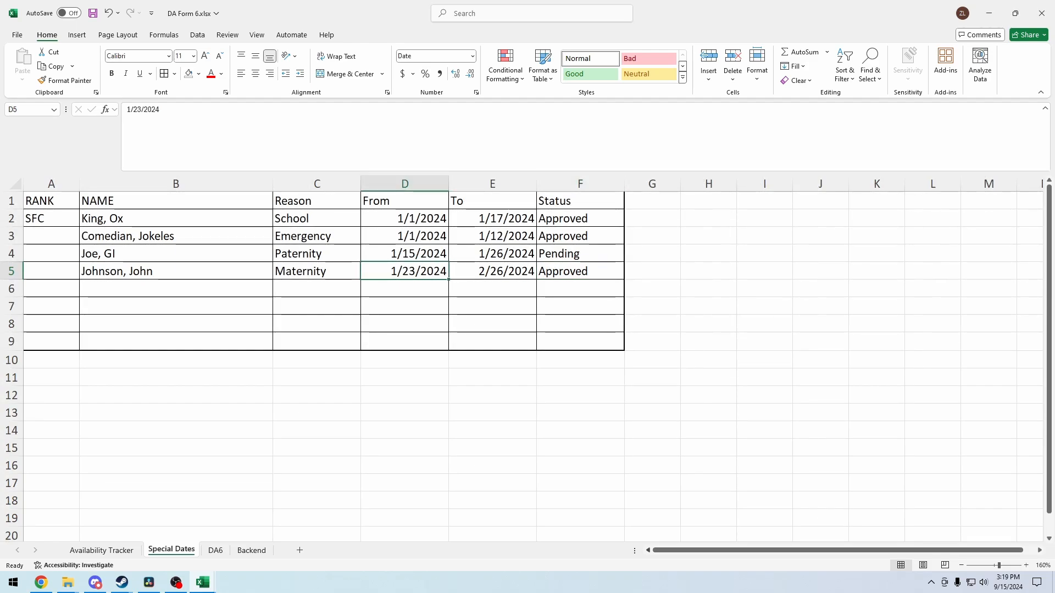
key(ctrl+Page_Up)
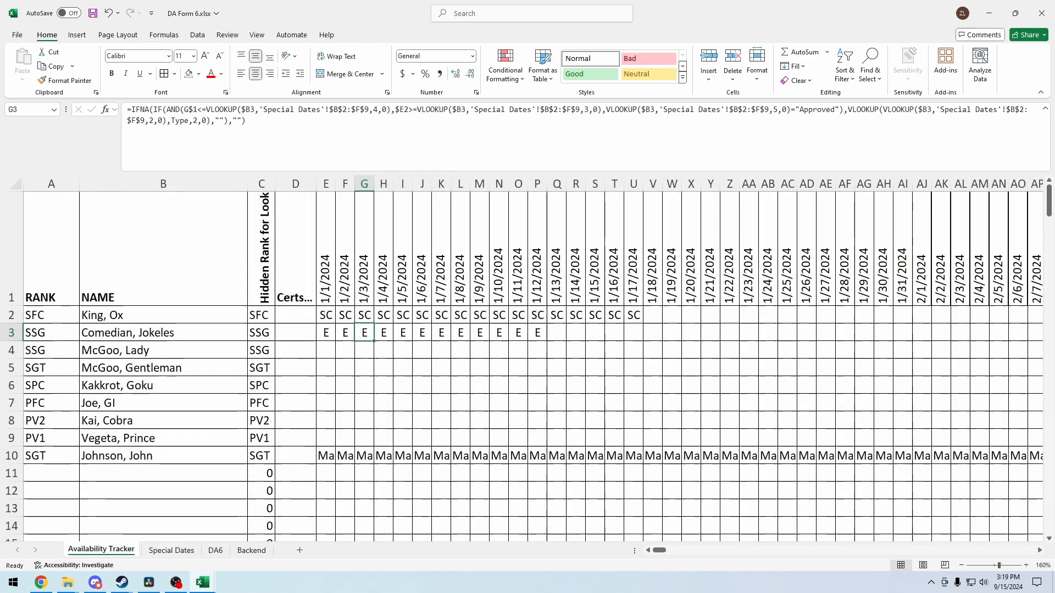